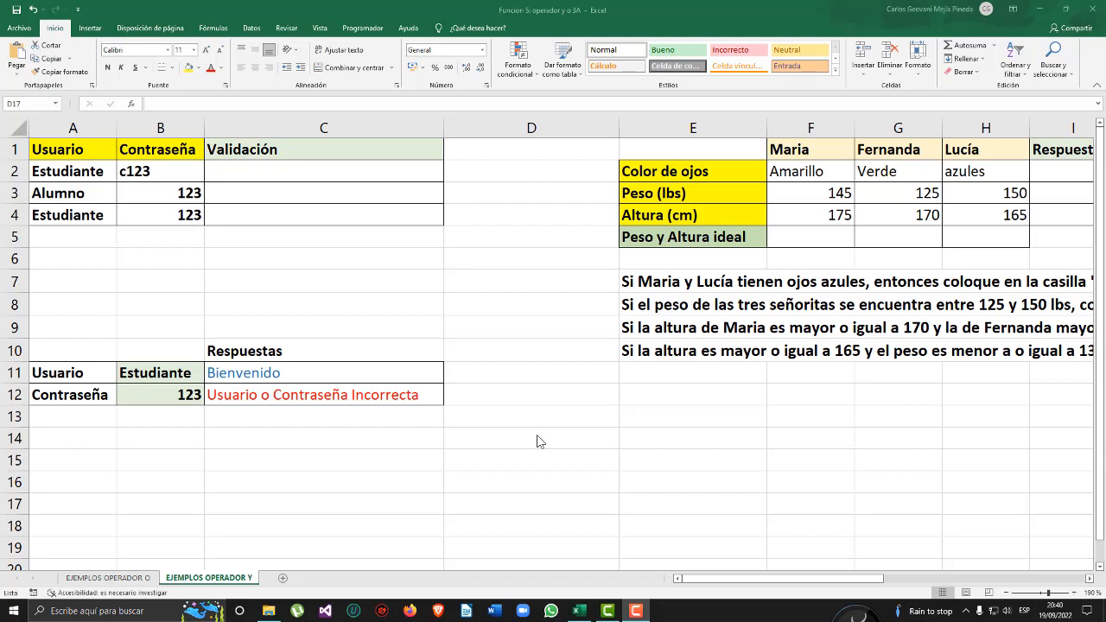
# - Examine the Usuario, Contraseña and Validación table in A1:C4 at 250% zoom
pyautogui.click(230, 227)
pyautogui.moveTo(816, 579); pyautogui.dragTo(766, 577)
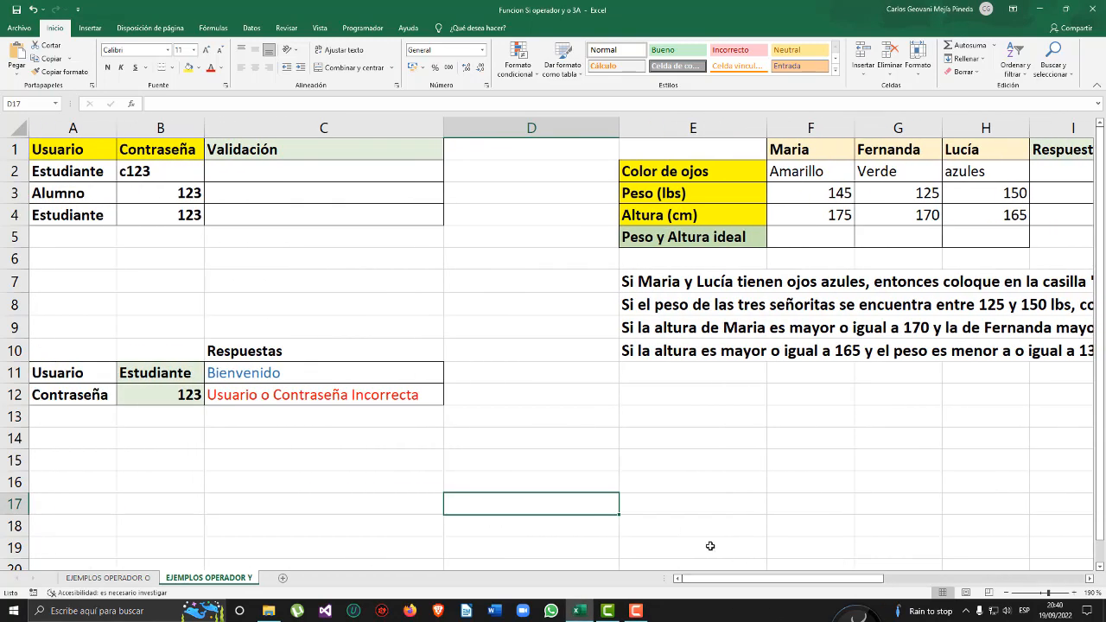
pyautogui.click(291, 277)
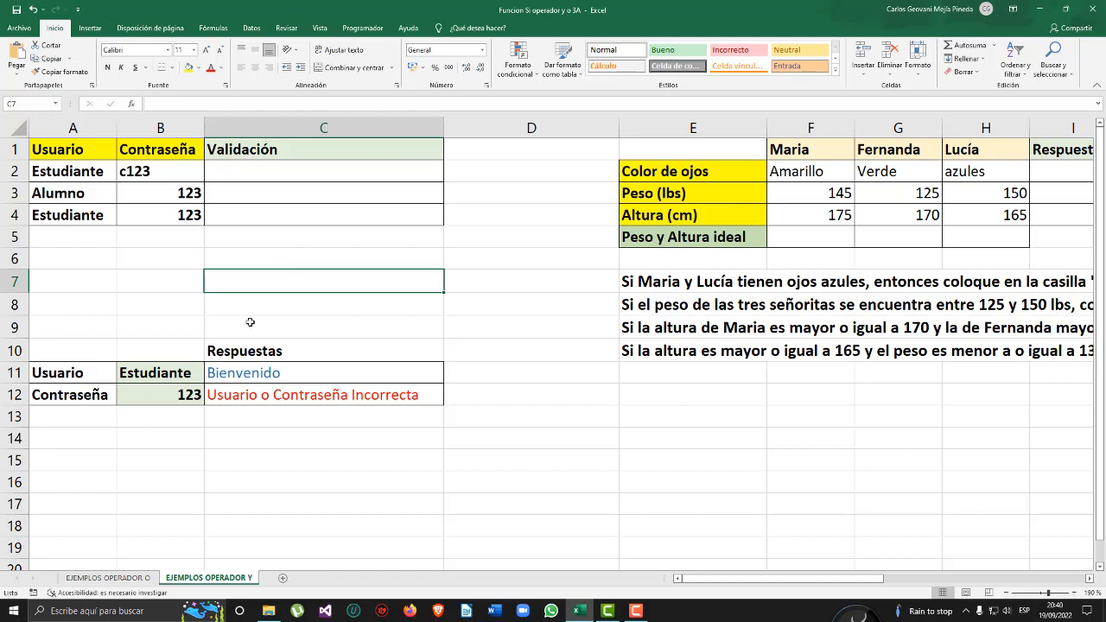
pyautogui.click(1076, 594)
pyautogui.click(1076, 594)
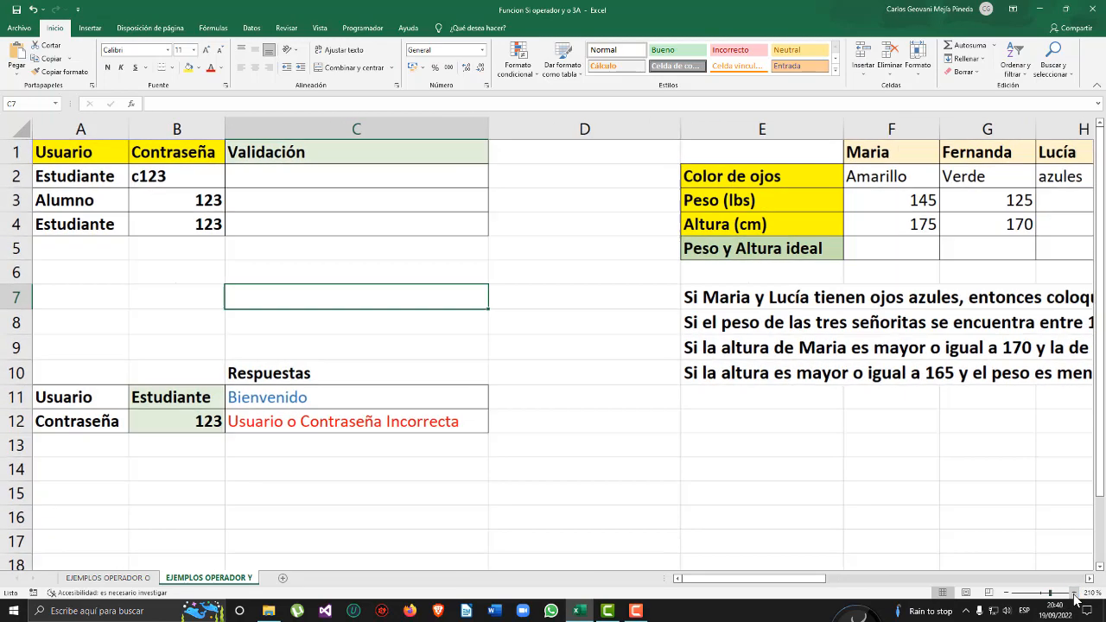
pyautogui.click(1076, 593)
pyautogui.click(1076, 593)
pyautogui.click(1076, 594)
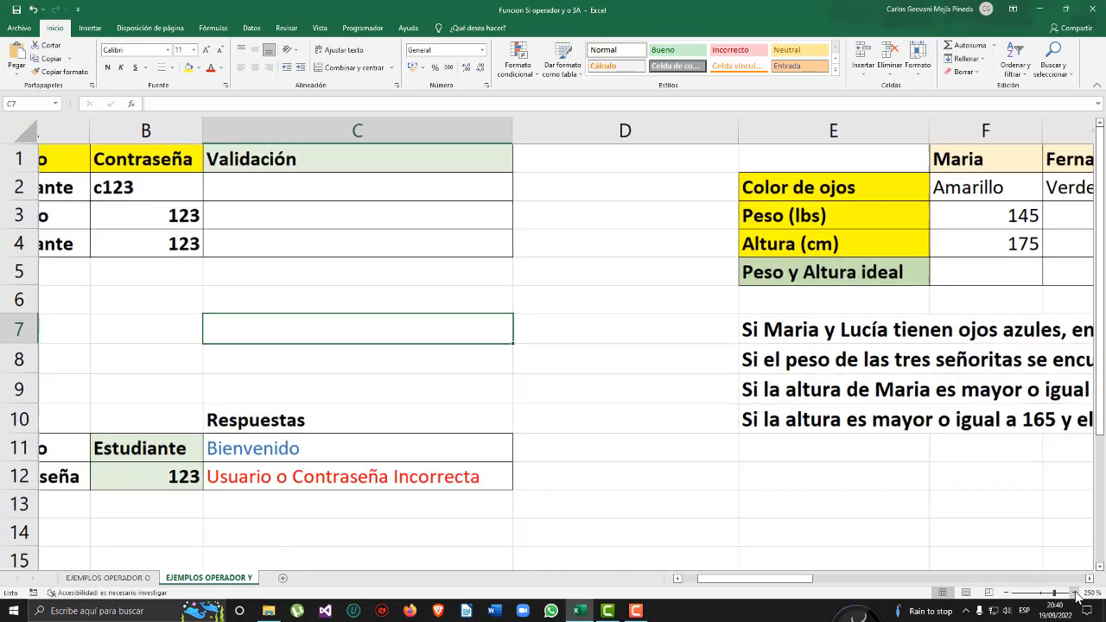
pyautogui.click(1076, 594)
pyautogui.moveTo(747, 585); pyautogui.dragTo(713, 585)
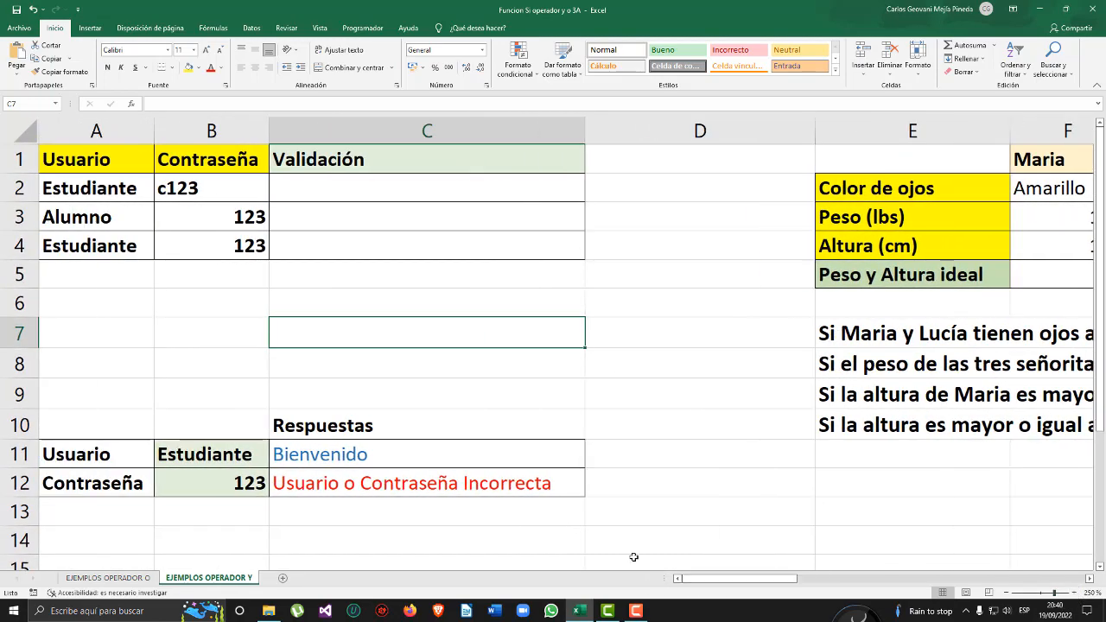
pyautogui.click(377, 185)
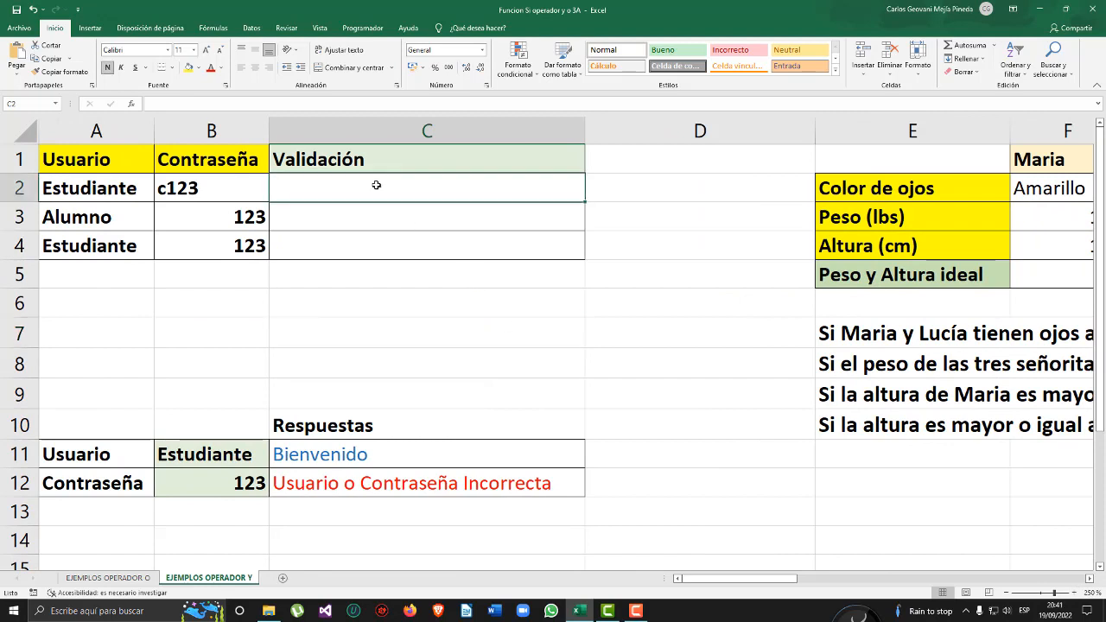
pyautogui.press('Left')
pyautogui.press('Left')
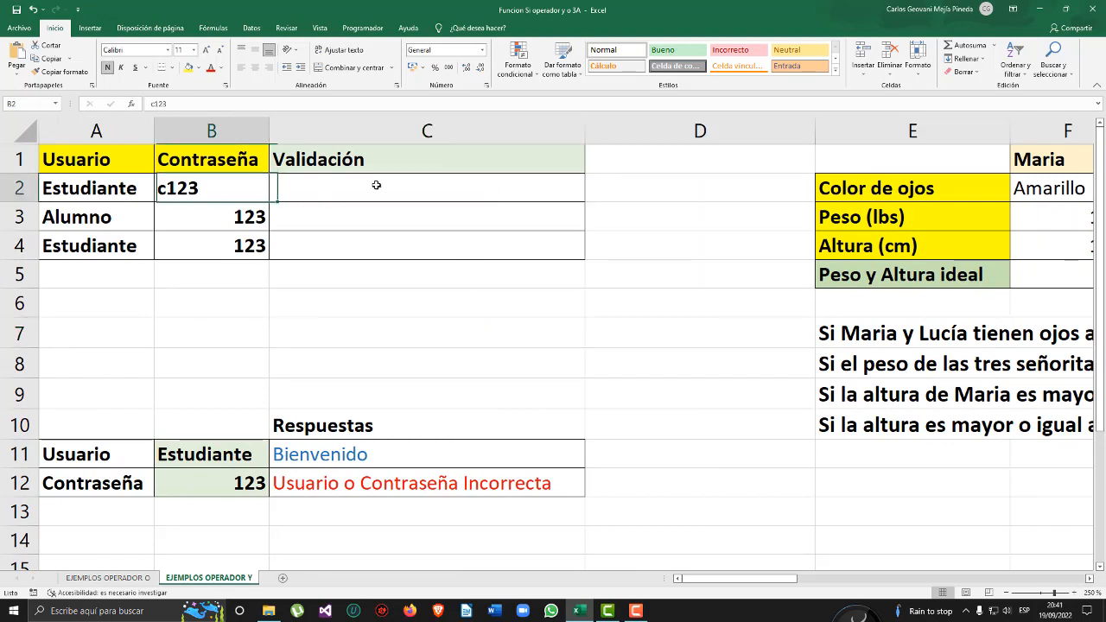
pyautogui.press('Up')
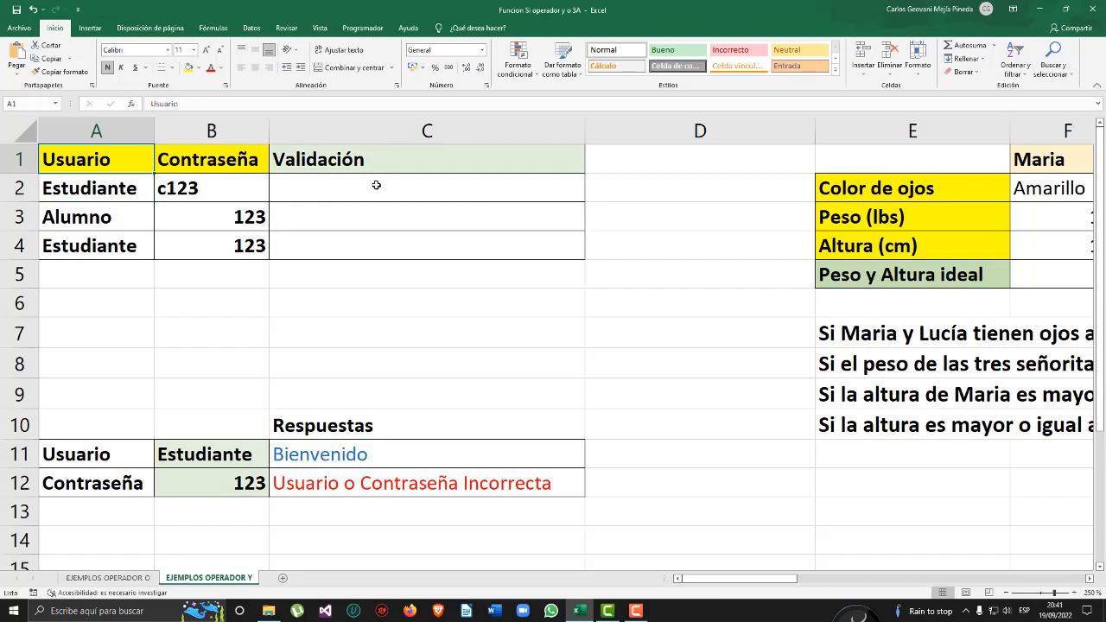
pyautogui.press('Right')
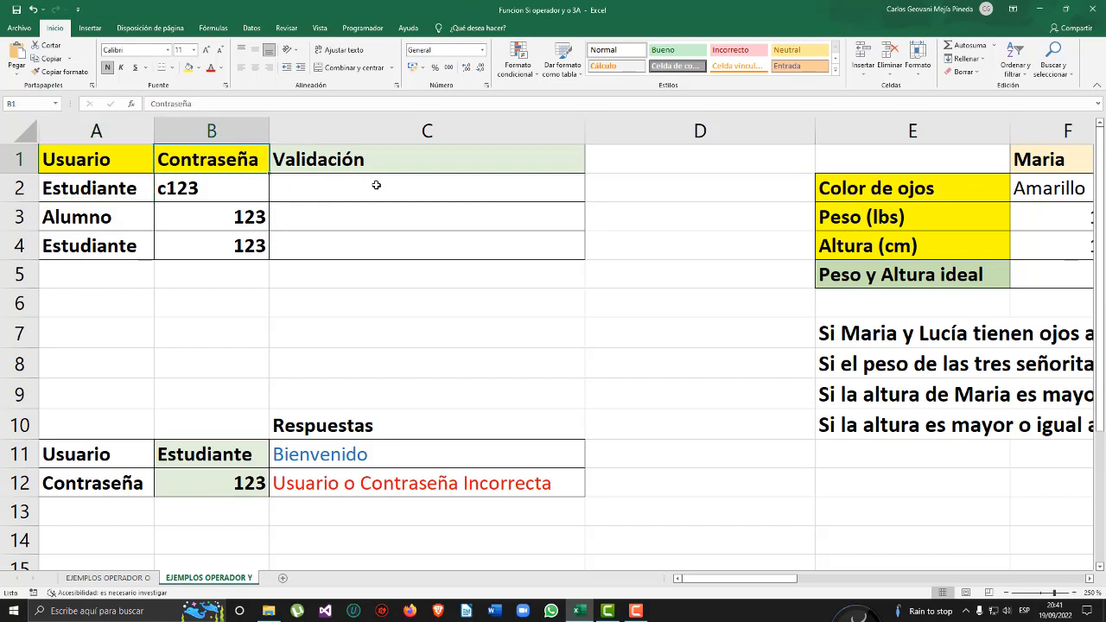
pyautogui.press('Down')
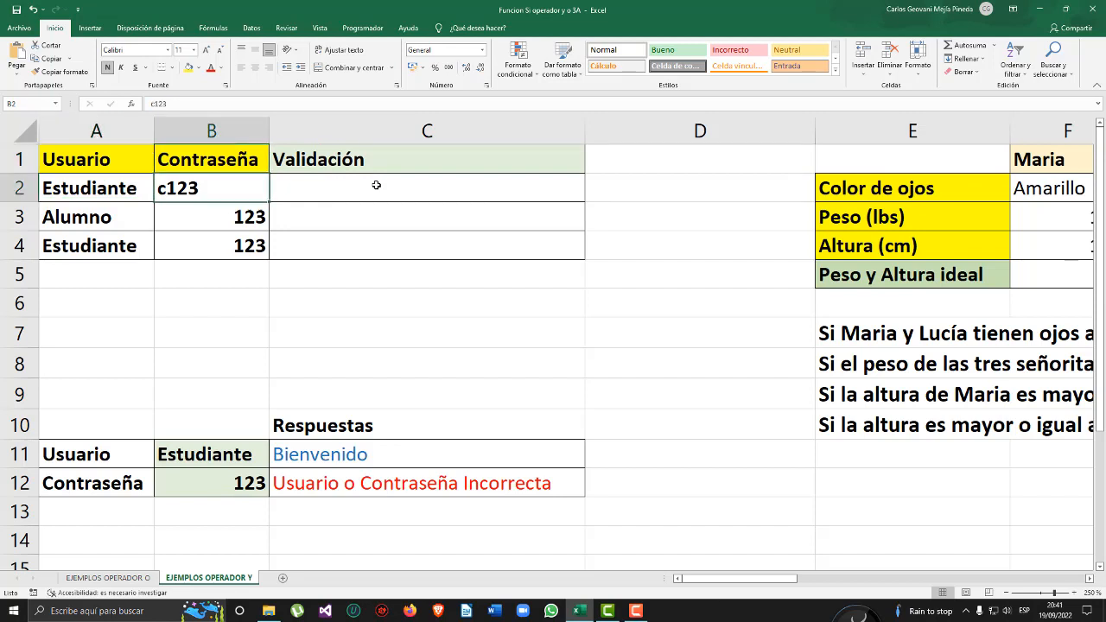
pyautogui.press('Left')
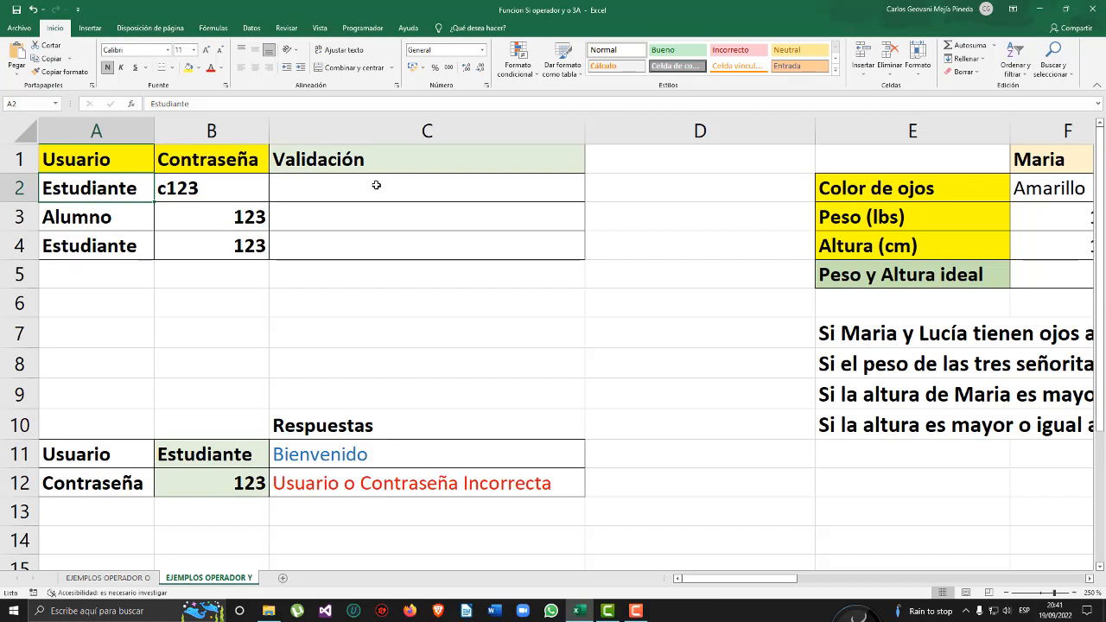
pyautogui.press('Down')
pyautogui.press('Down')
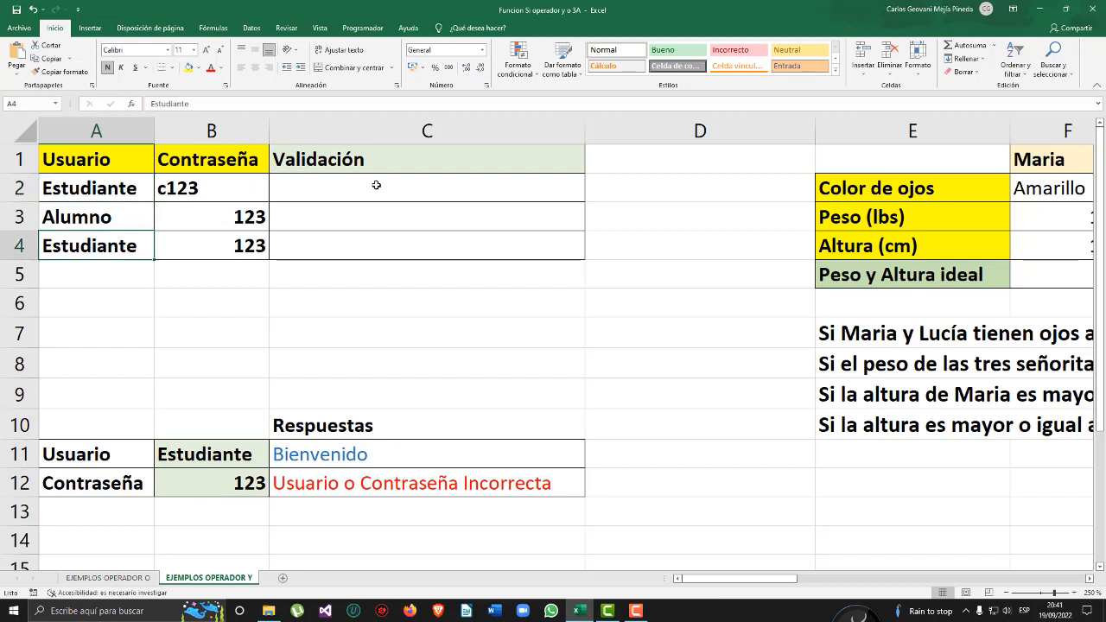
# - Examine the reference user and password in A11:B12 and the two possible answers under Respuestas in C11:C12
pyautogui.press('Down')
pyautogui.press('Down')
pyautogui.press('Down')
pyautogui.press('Down')
pyautogui.press('Down')
pyautogui.press('Down')
pyautogui.press('Down')
pyautogui.press('Down')
pyautogui.press('Up')
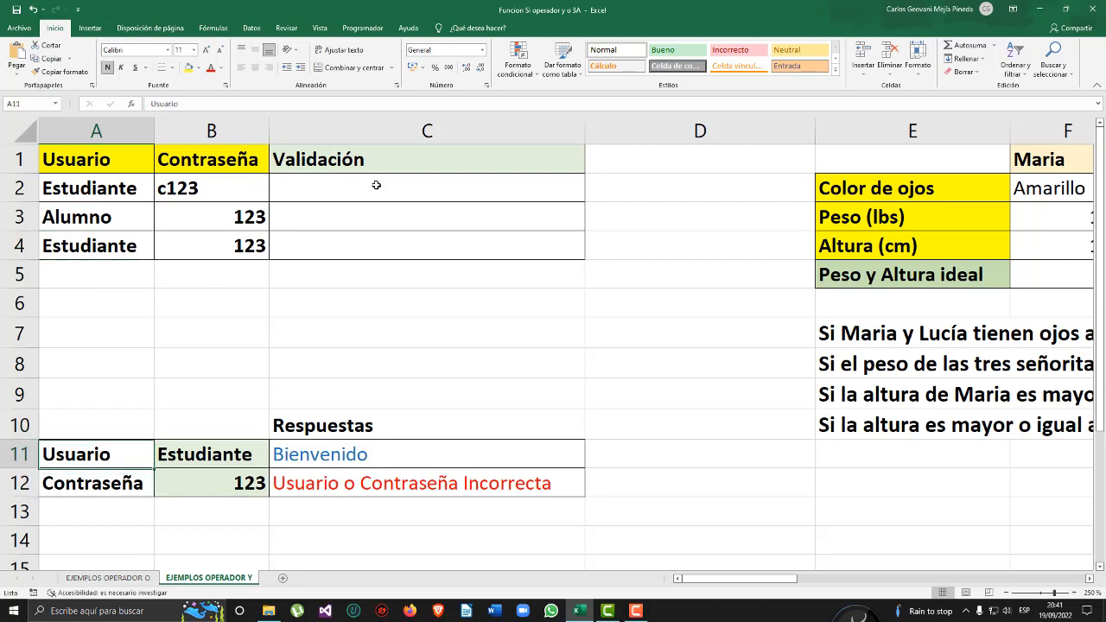
pyautogui.press('Up')
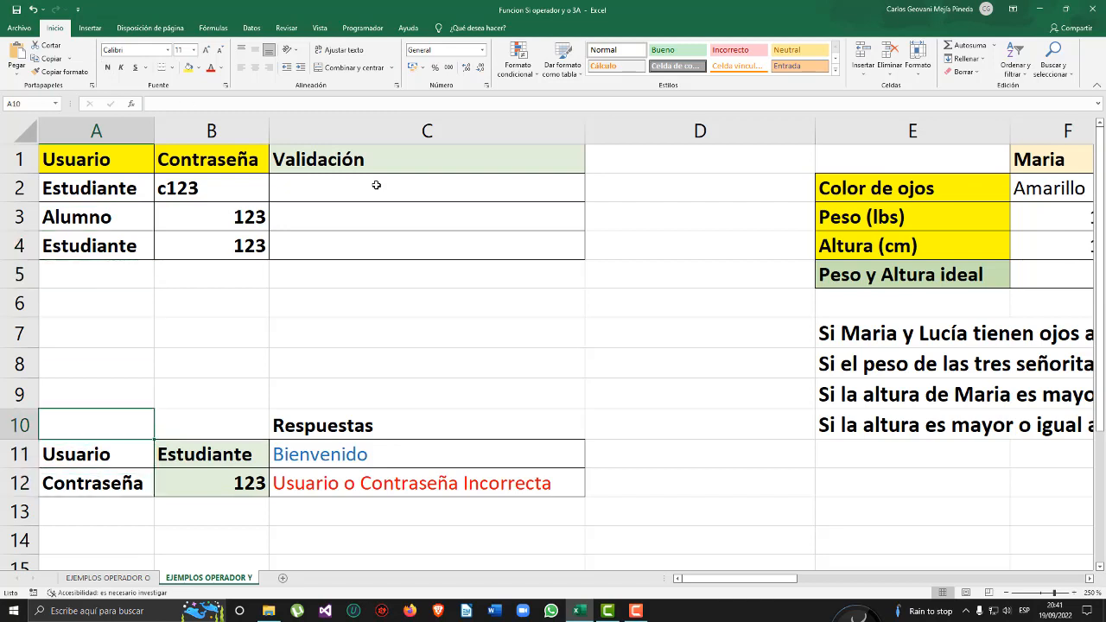
pyautogui.press('Down')
pyautogui.press('Right')
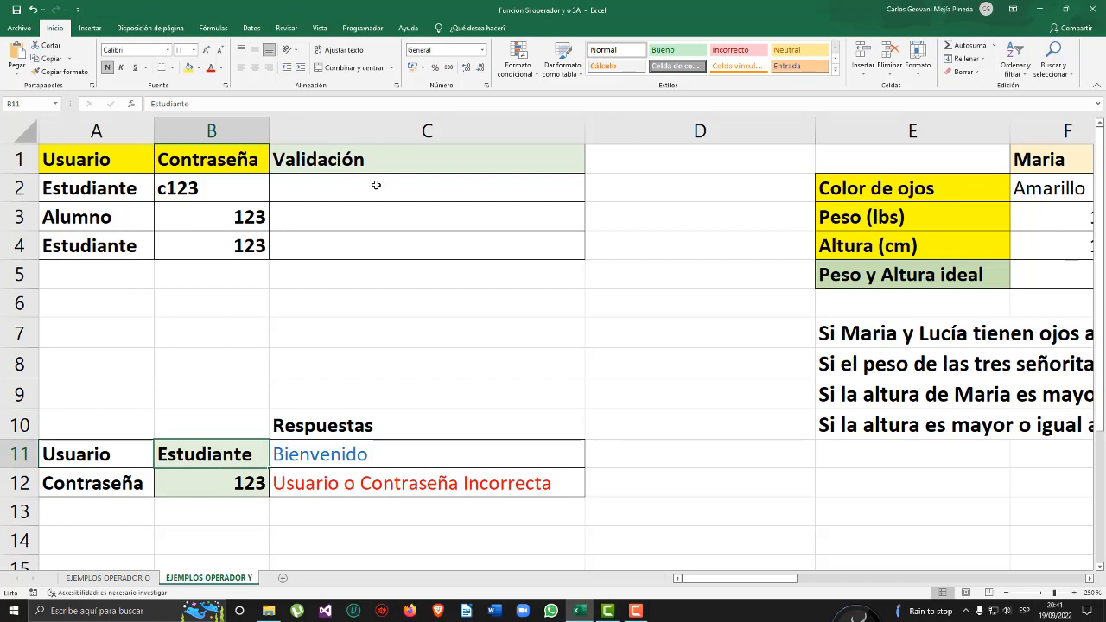
pyautogui.press('Down')
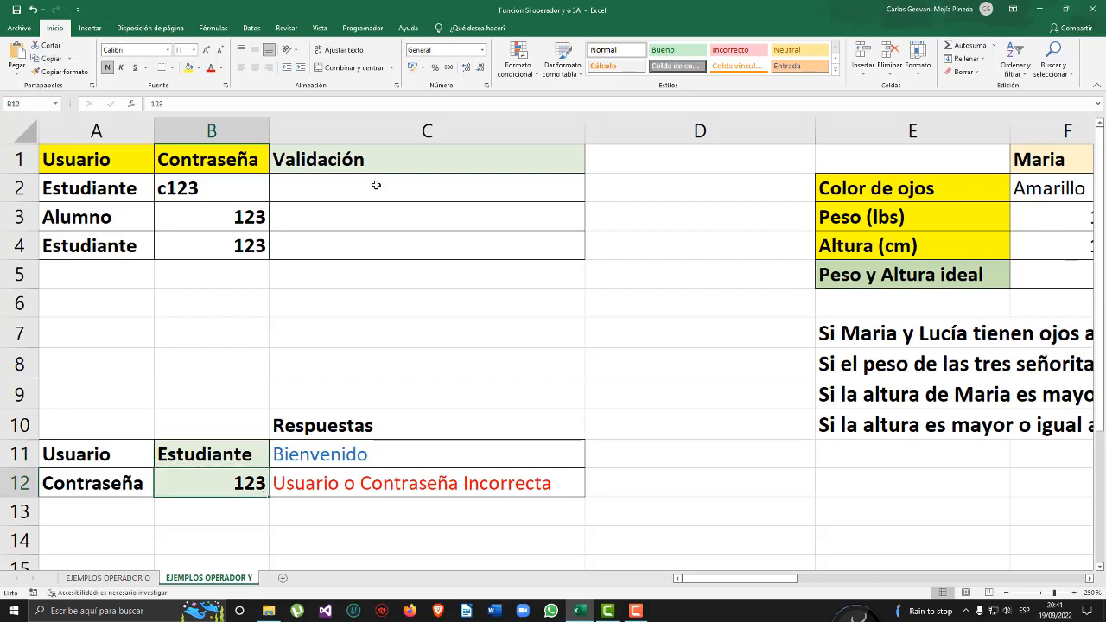
pyautogui.press('Up')
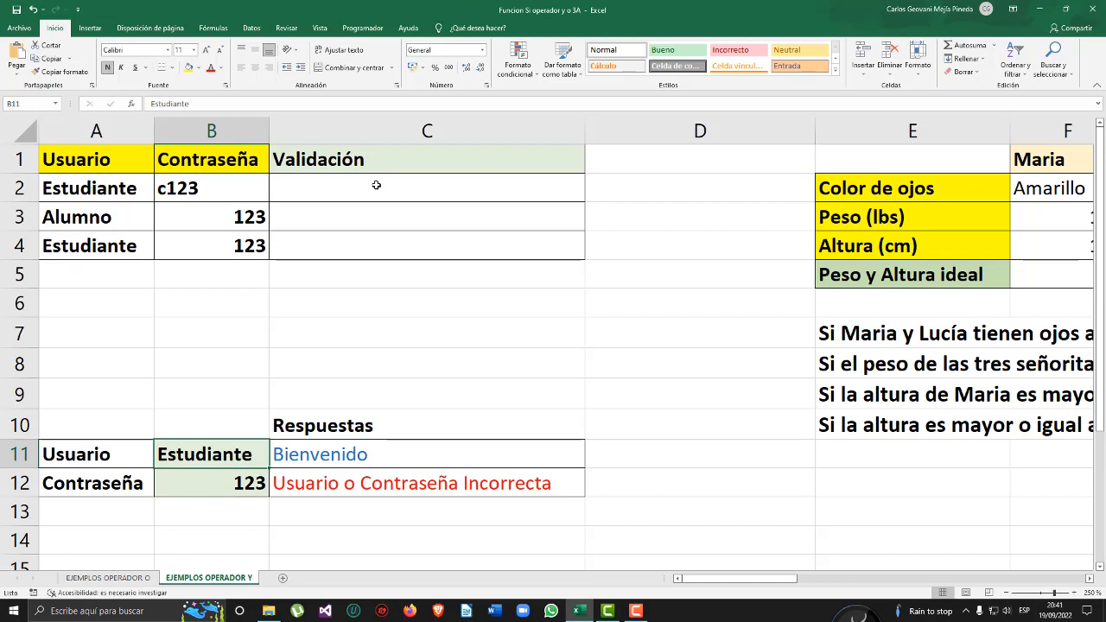
pyautogui.press('Down')
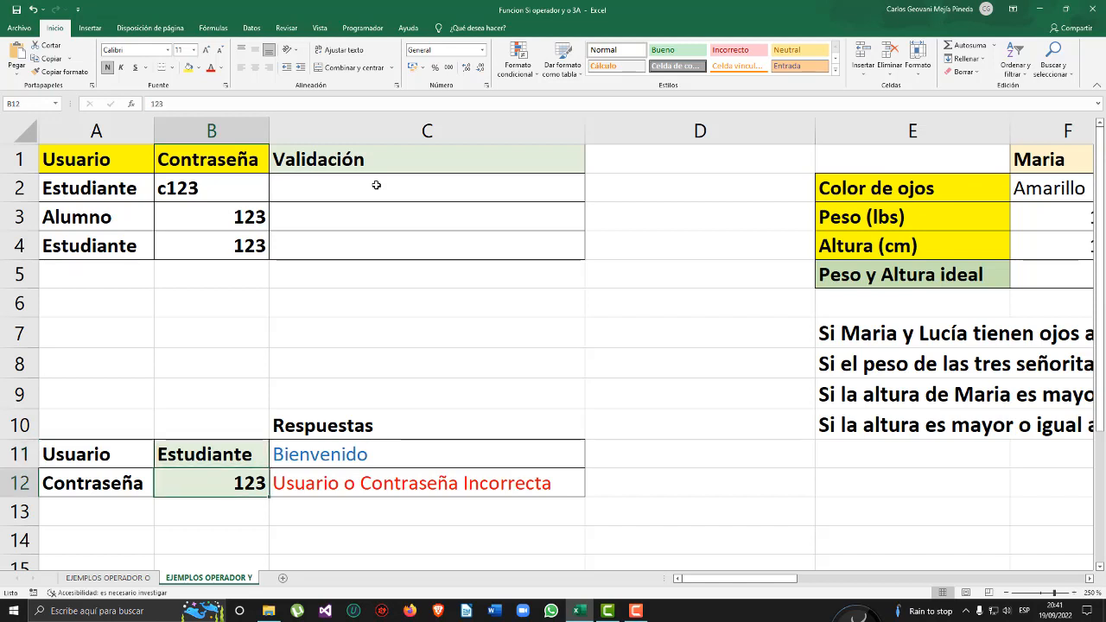
pyautogui.press('Up')
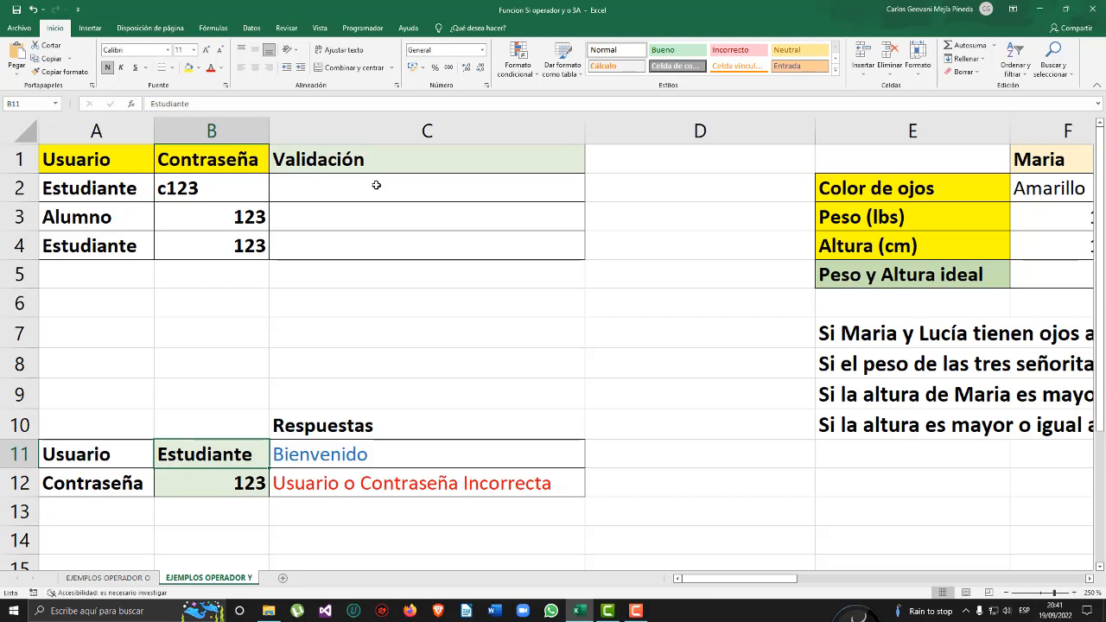
pyautogui.press('Down')
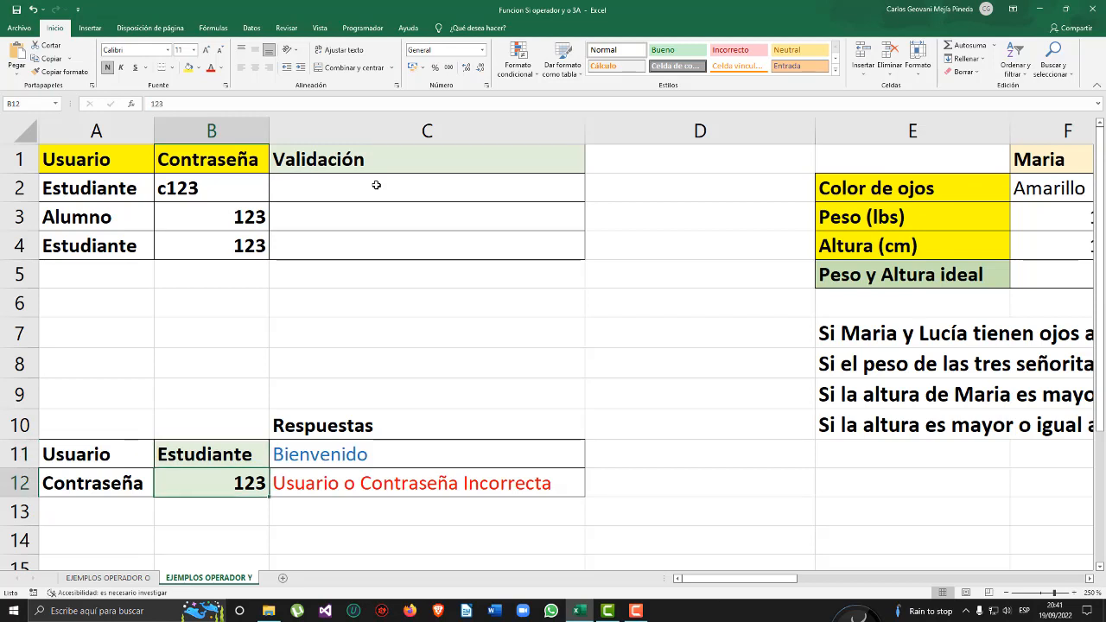
pyautogui.press('Up')
pyautogui.press('Right')
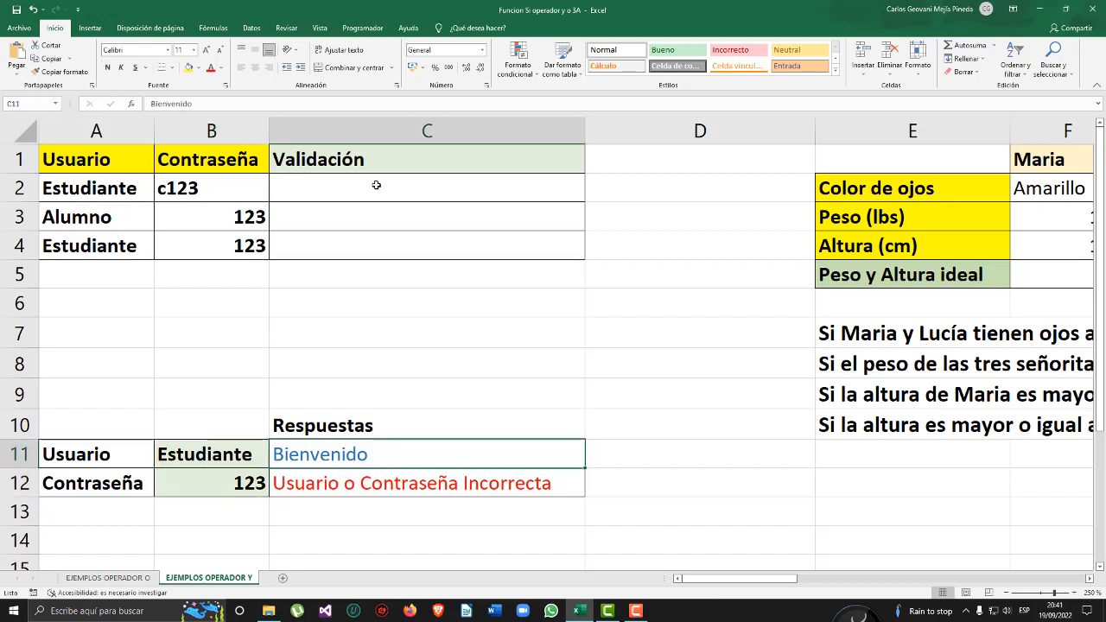
pyautogui.moveTo(376, 185); pyautogui.dragTo(343, 239)
pyautogui.click(376, 437)
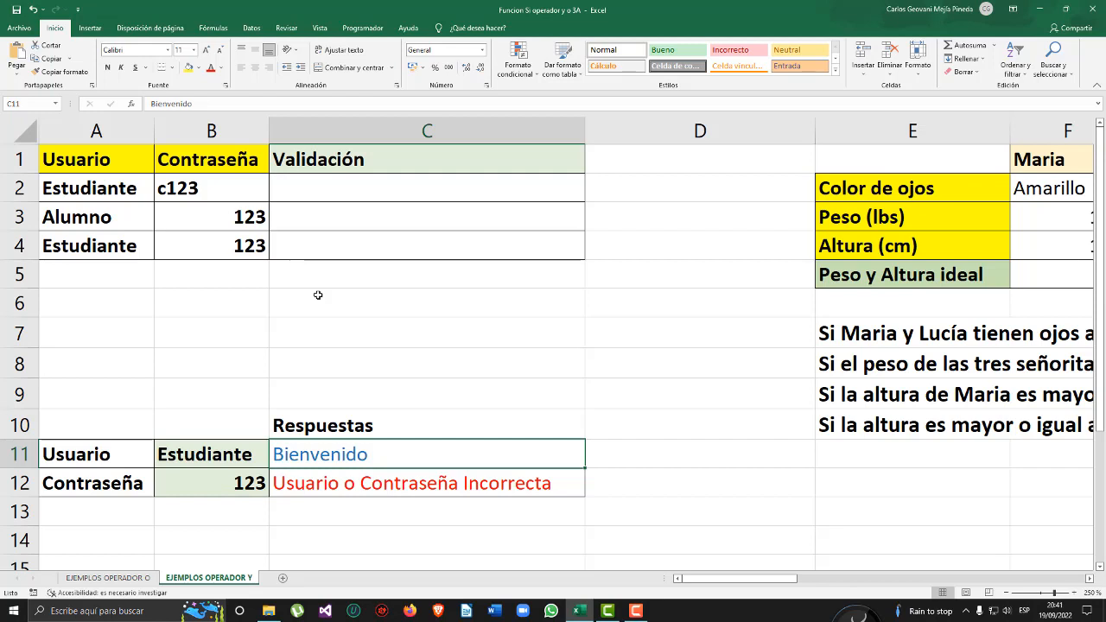
pyautogui.click(373, 478)
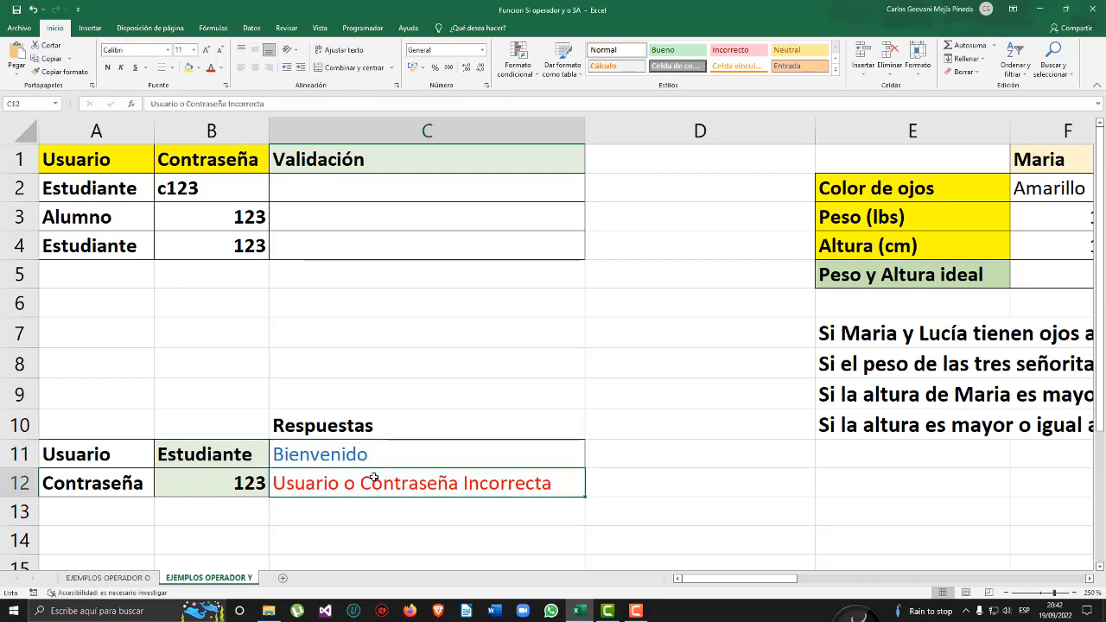
# - Review the user, password and empty validation cells in rows 2 to 4 against the reference credentials
pyautogui.click(395, 191)
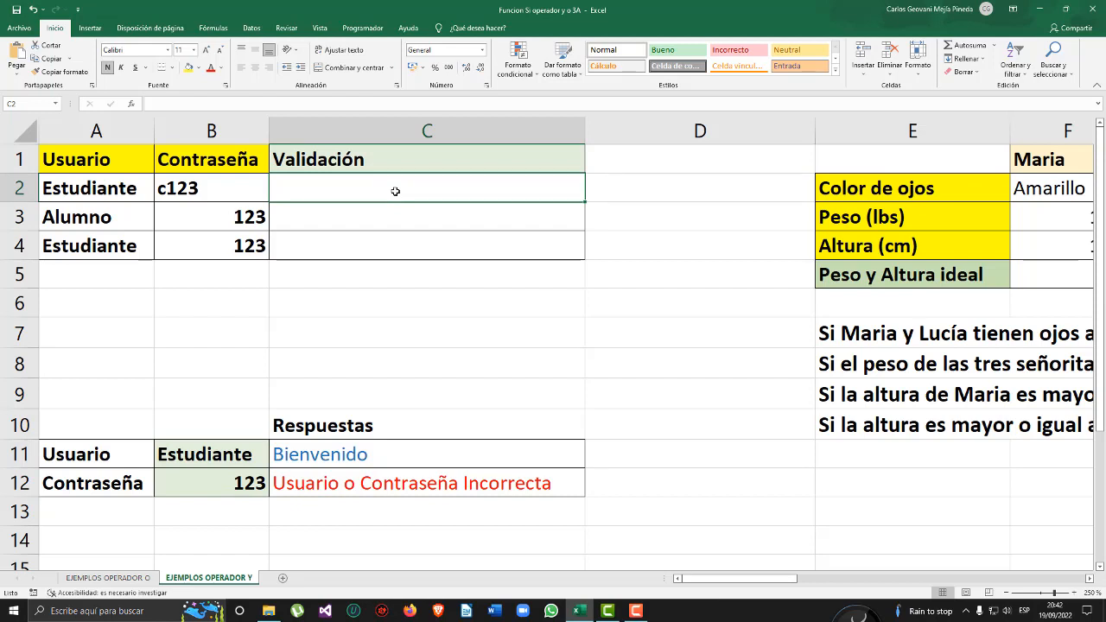
pyautogui.press('Left')
pyautogui.press('Left')
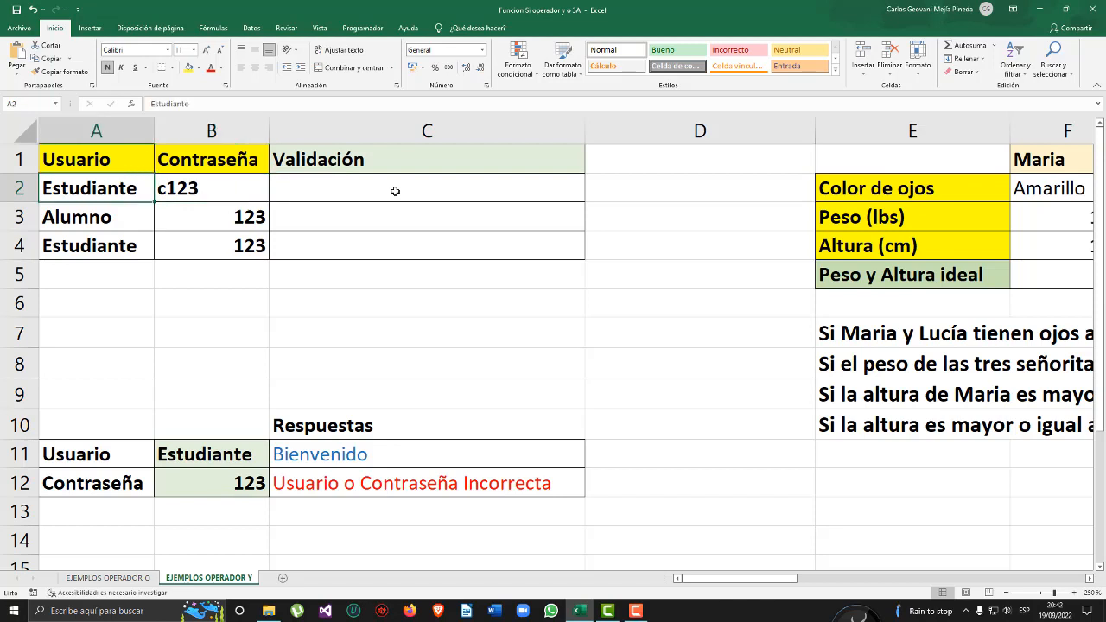
pyautogui.press('Right')
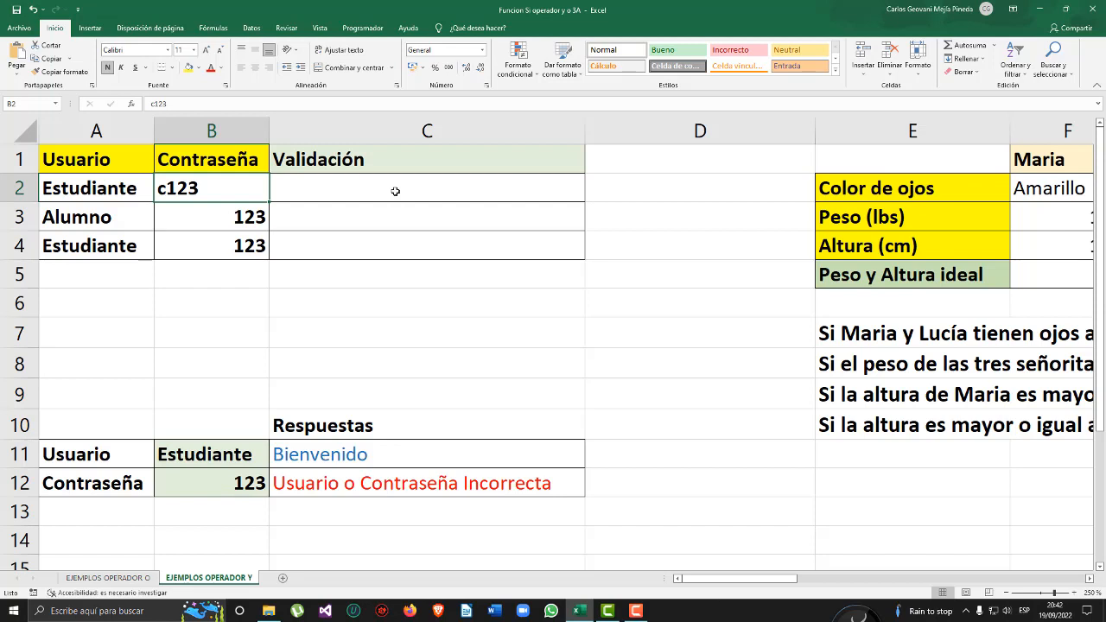
pyautogui.press('Right')
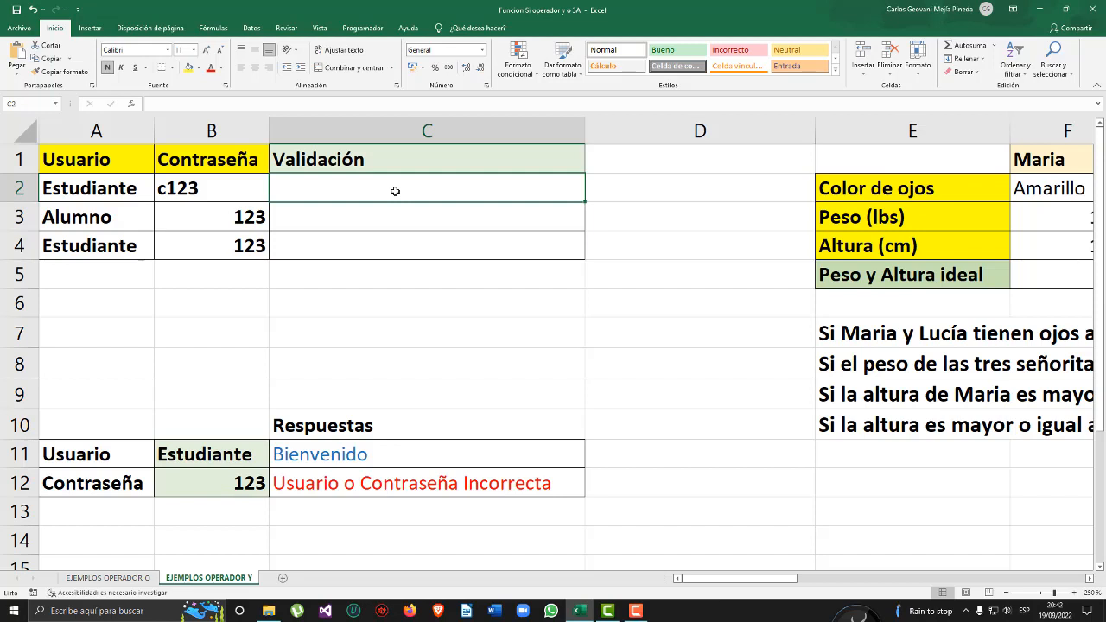
pyautogui.press('Down')
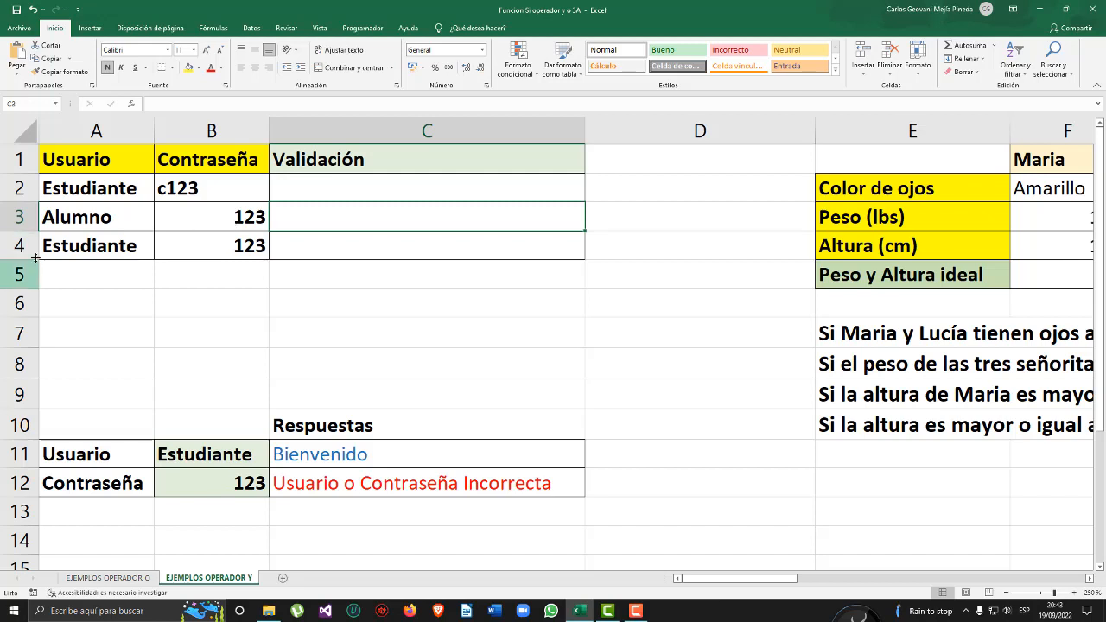
pyautogui.click(80, 248)
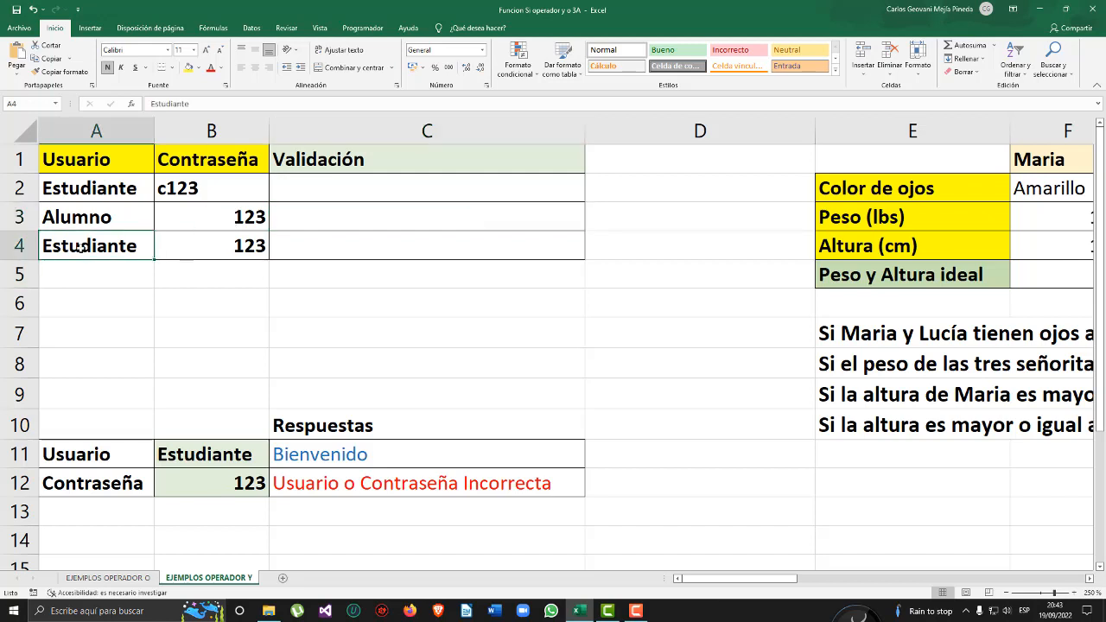
pyautogui.click(246, 243)
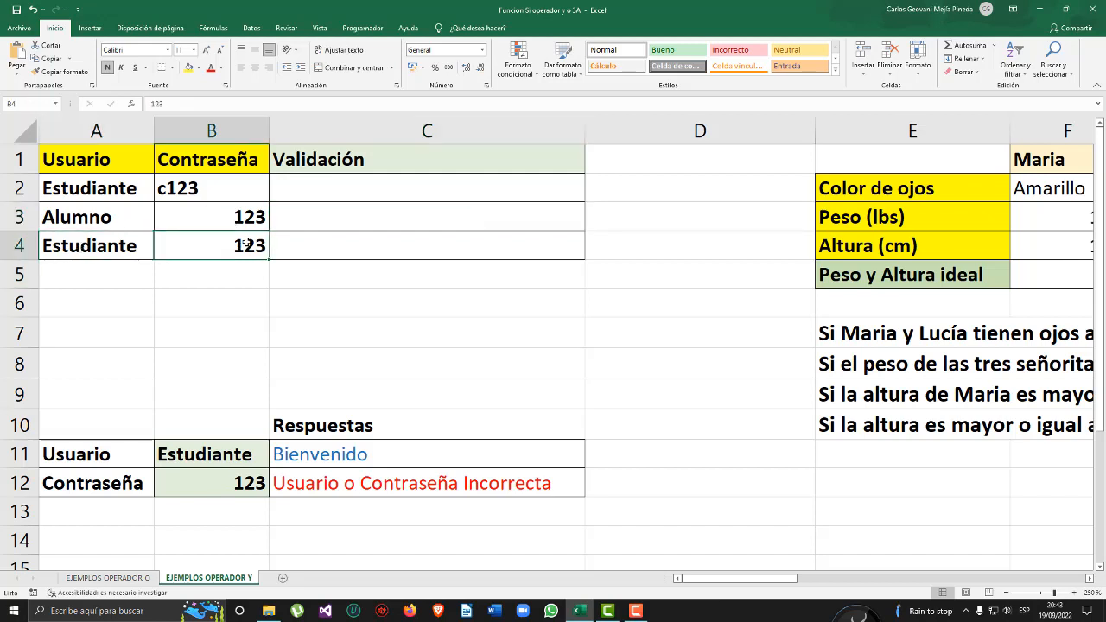
pyautogui.click(378, 248)
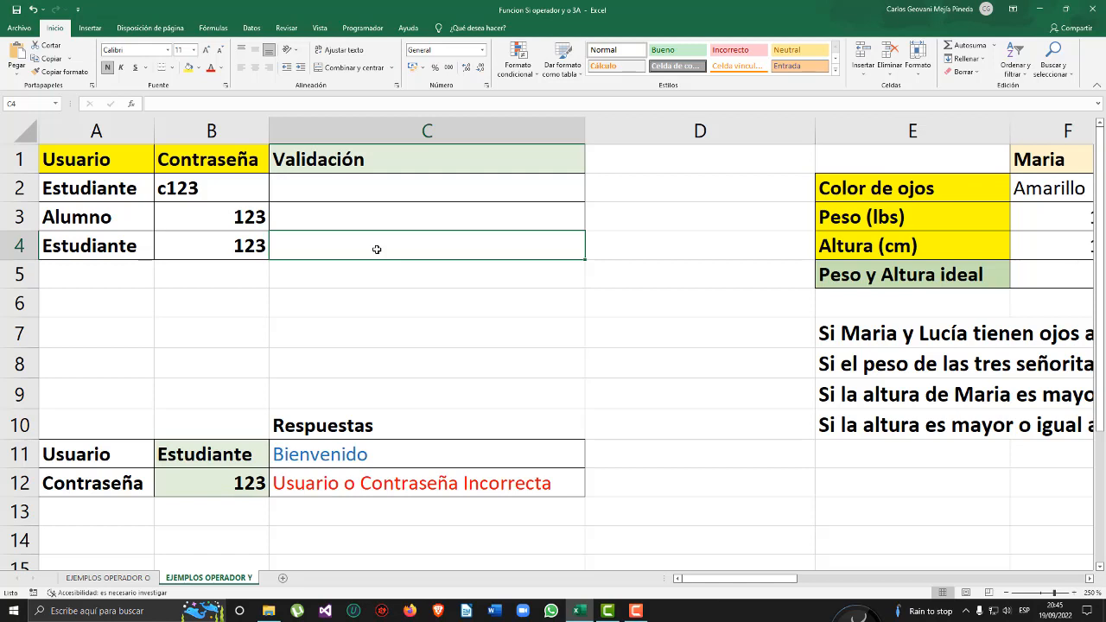
pyautogui.click(83, 185)
pyautogui.click(211, 183)
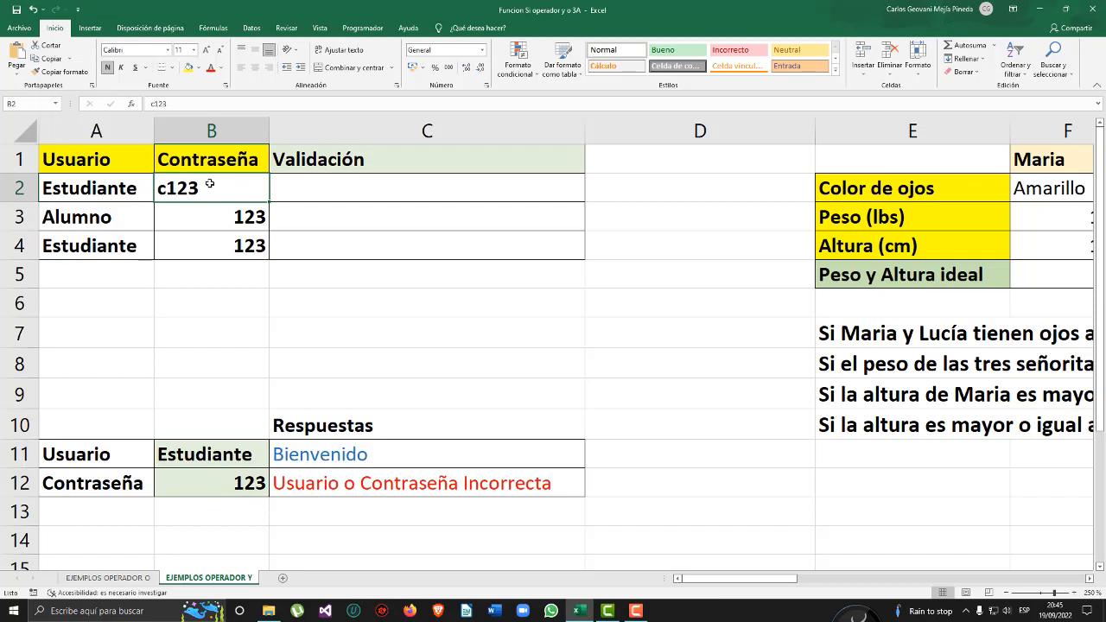
# - Begin an SI formula in C2 with a nested Y function whose first condition is A2="Estudiante"
pyautogui.click(335, 186)
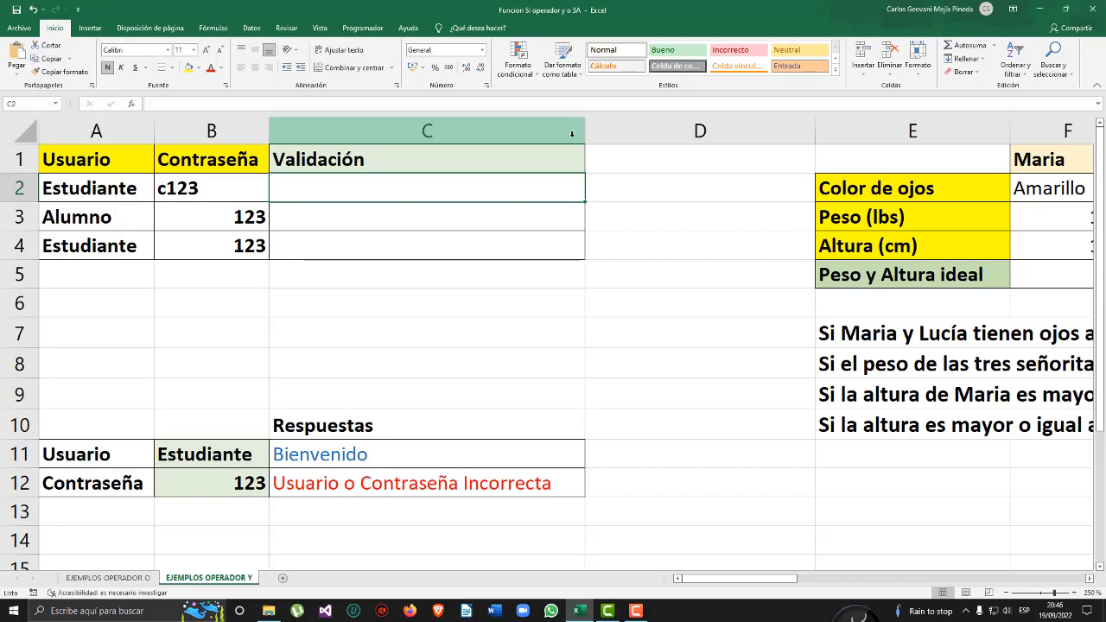
pyautogui.write('=')
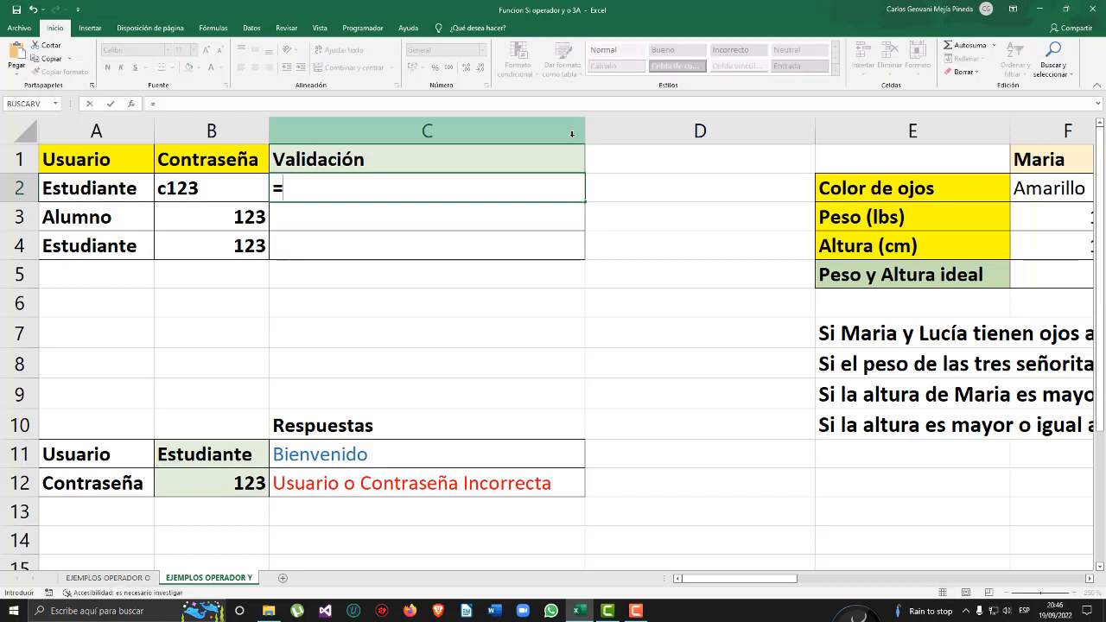
pyautogui.write('si(')
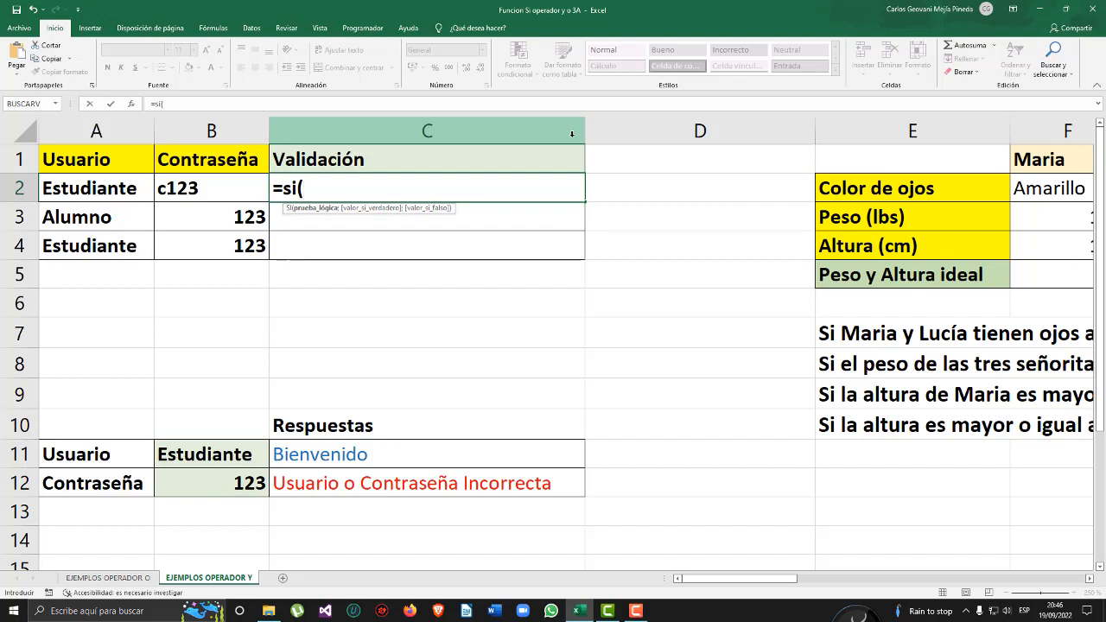
pyautogui.write('y')
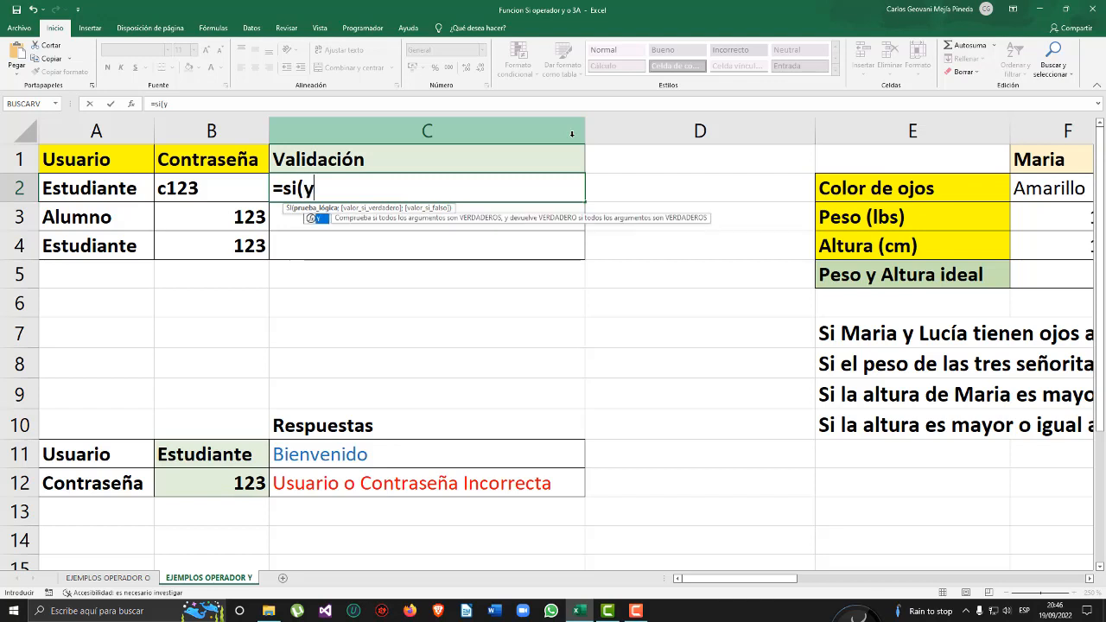
pyautogui.write('(')
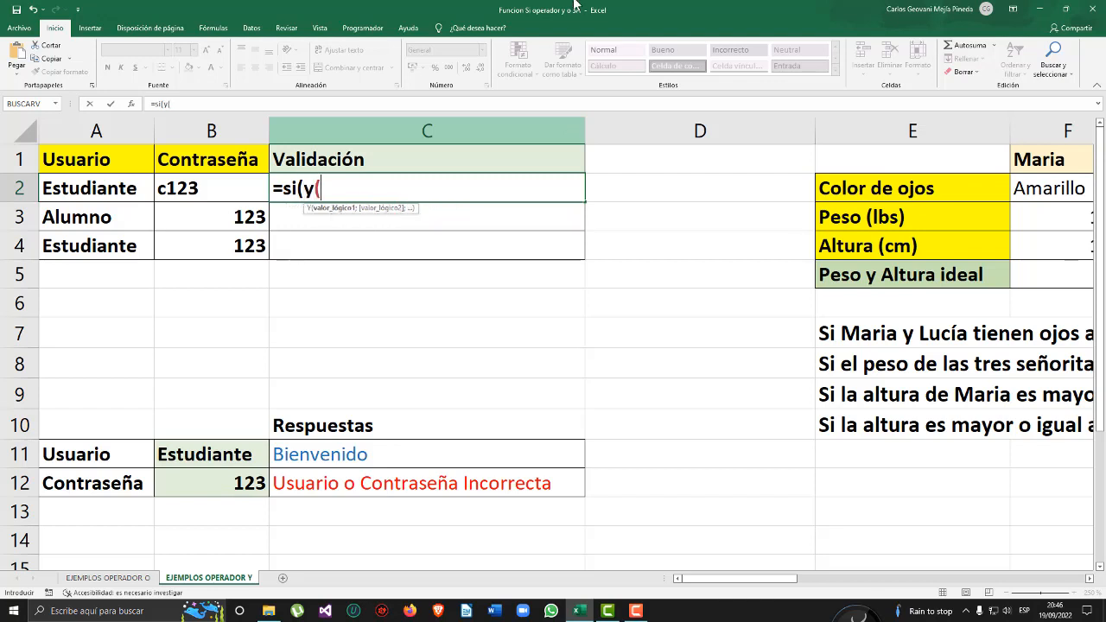
pyautogui.click(93, 188)
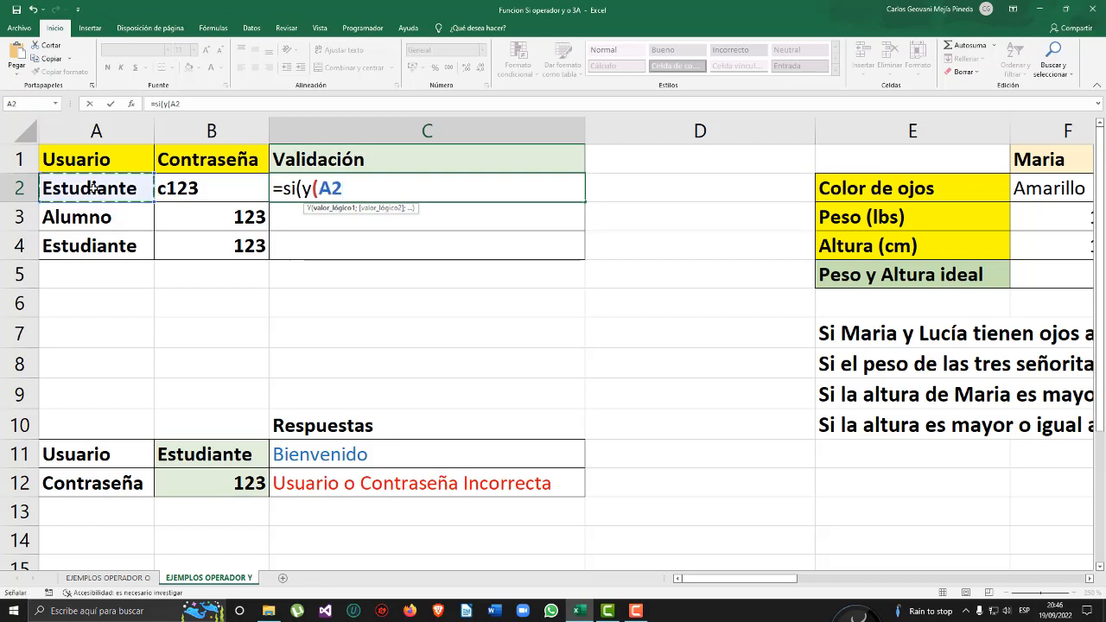
pyautogui.write('="')
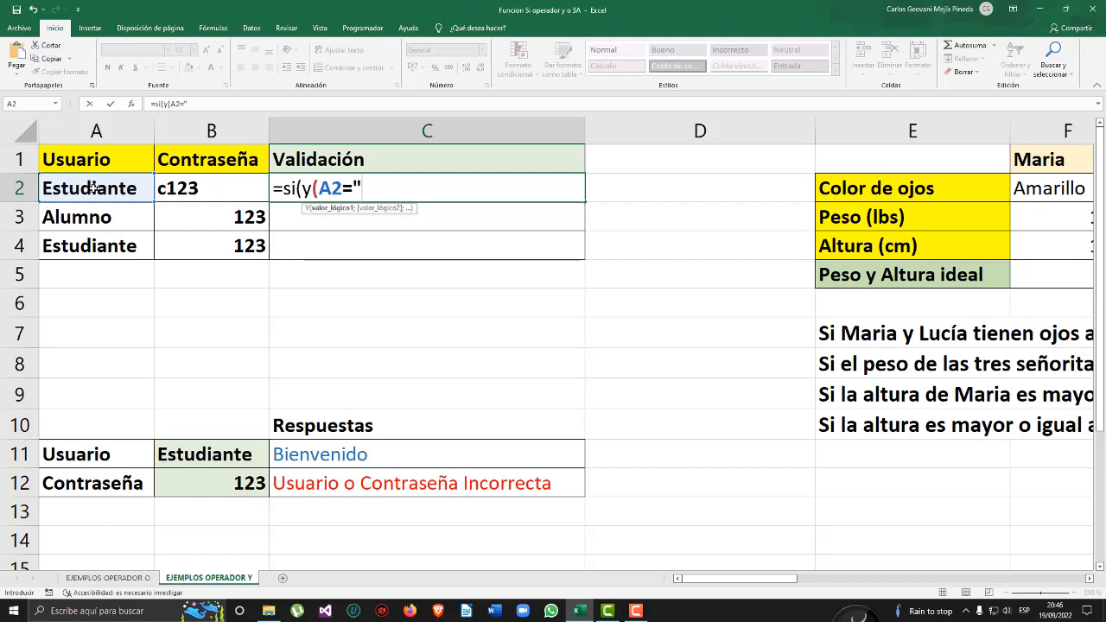
pyautogui.write('Estudia')
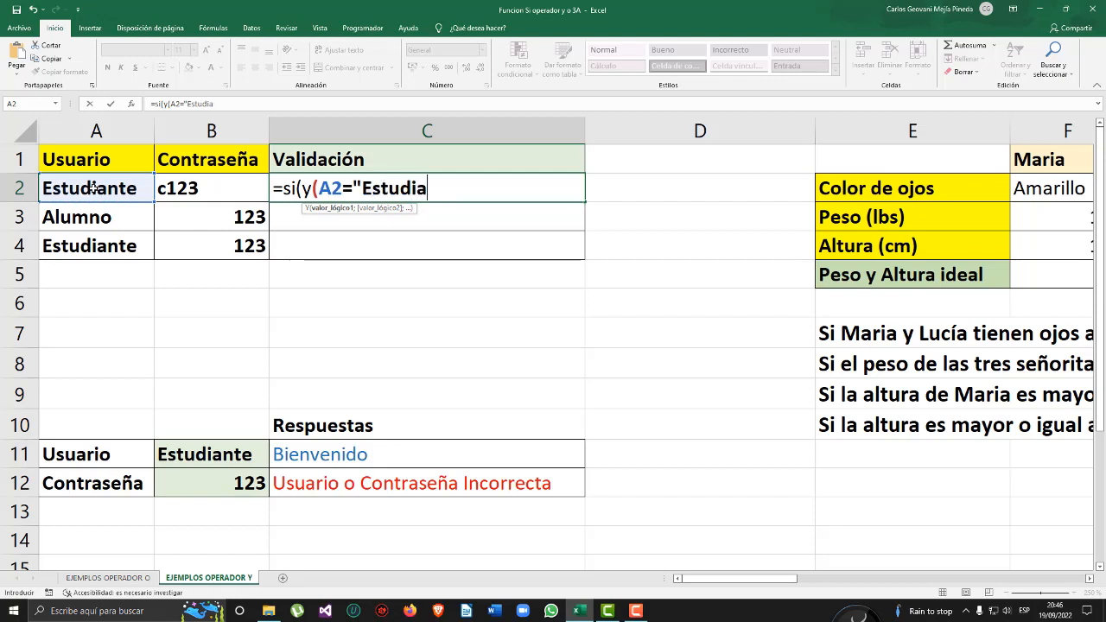
pyautogui.write('nte";')
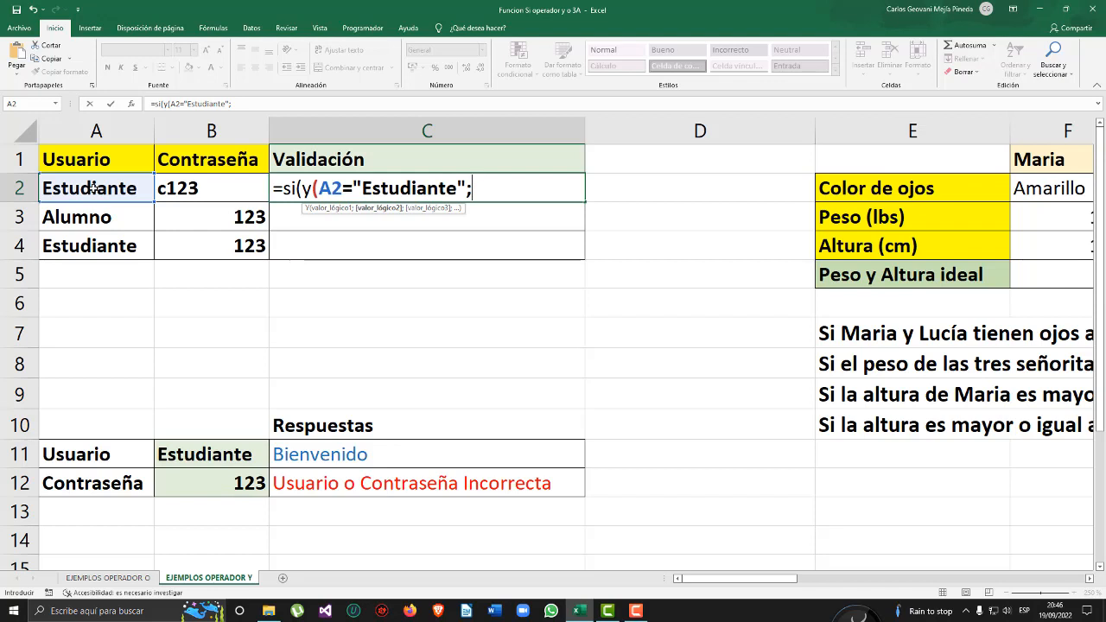
# - Add a second condition requiring B2 to equal the reference password as a number, and close the Y function
pyautogui.click(201, 182)
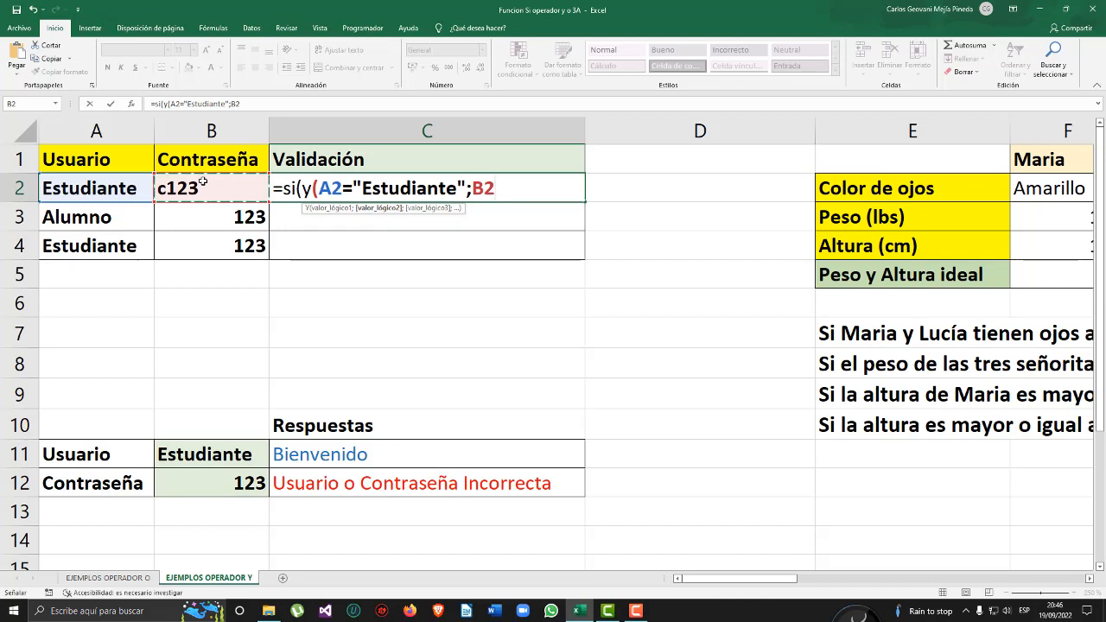
pyautogui.write('=123')
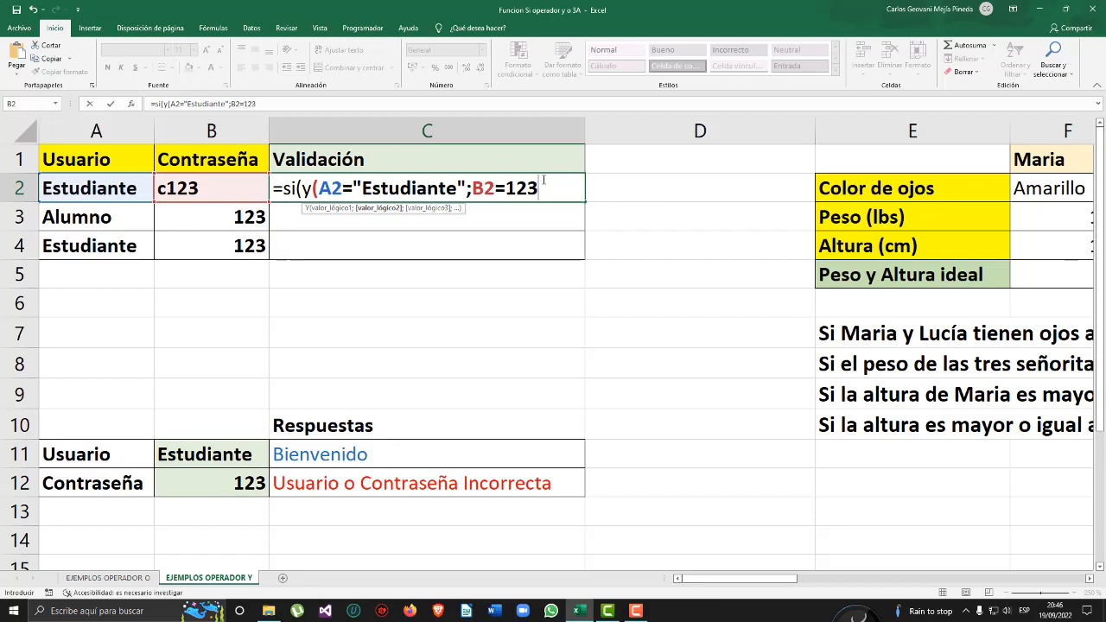
pyautogui.write(')')
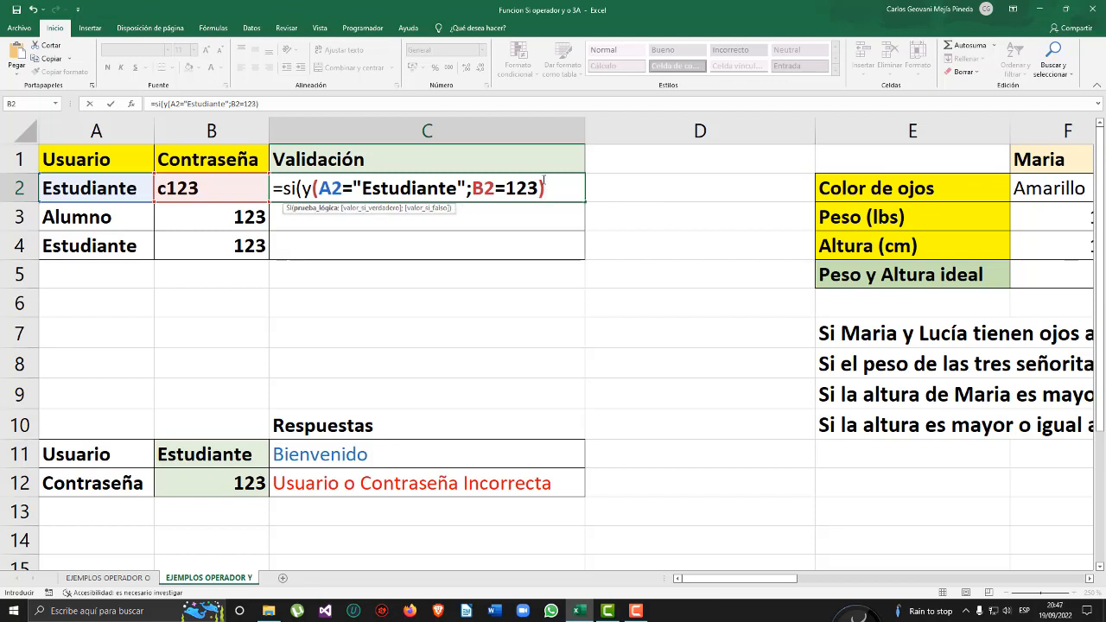
pyautogui.write(';')
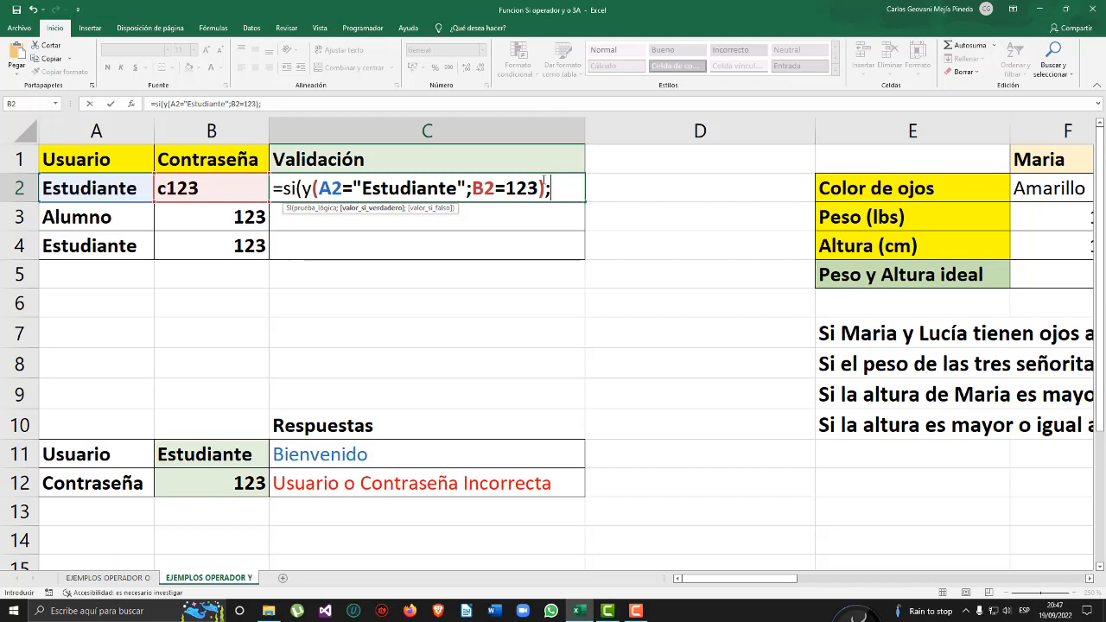
# - Set "Bienvenido" as the value the C2 formula returns when both conditions are true
pyautogui.write('"')
pyautogui.write('Biev')
pyautogui.press('BackSpace')
pyautogui.write('nvenido";')
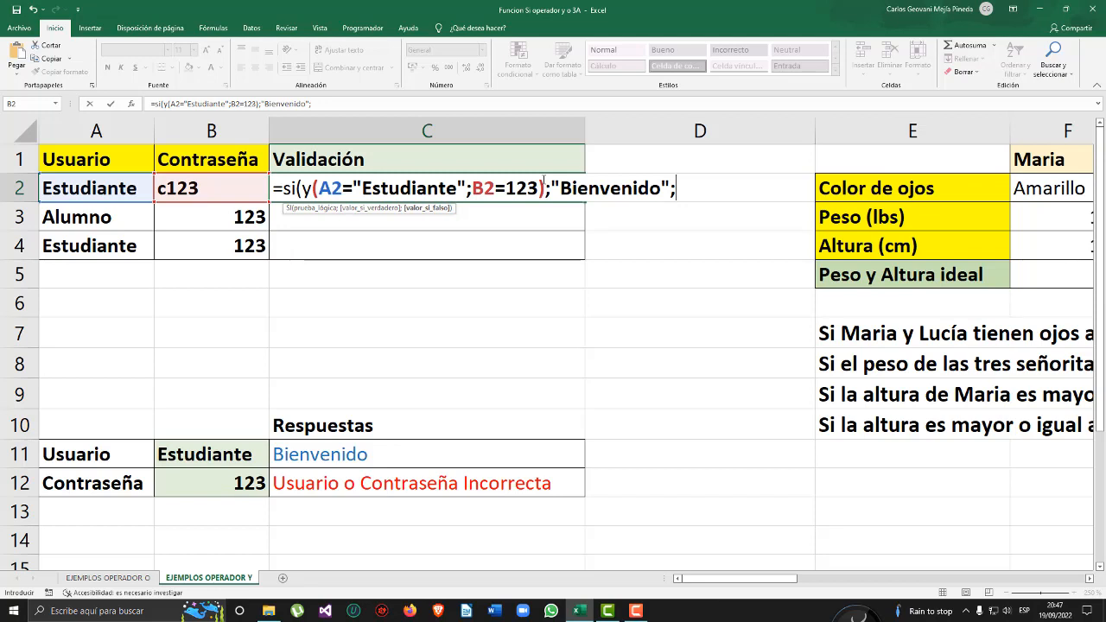
# - Set "Usuario o Contraseña Incorrecta" as the value if false, then enter the C2 formula, accepting the proposed syntax correction
pyautogui.write('"Usua')
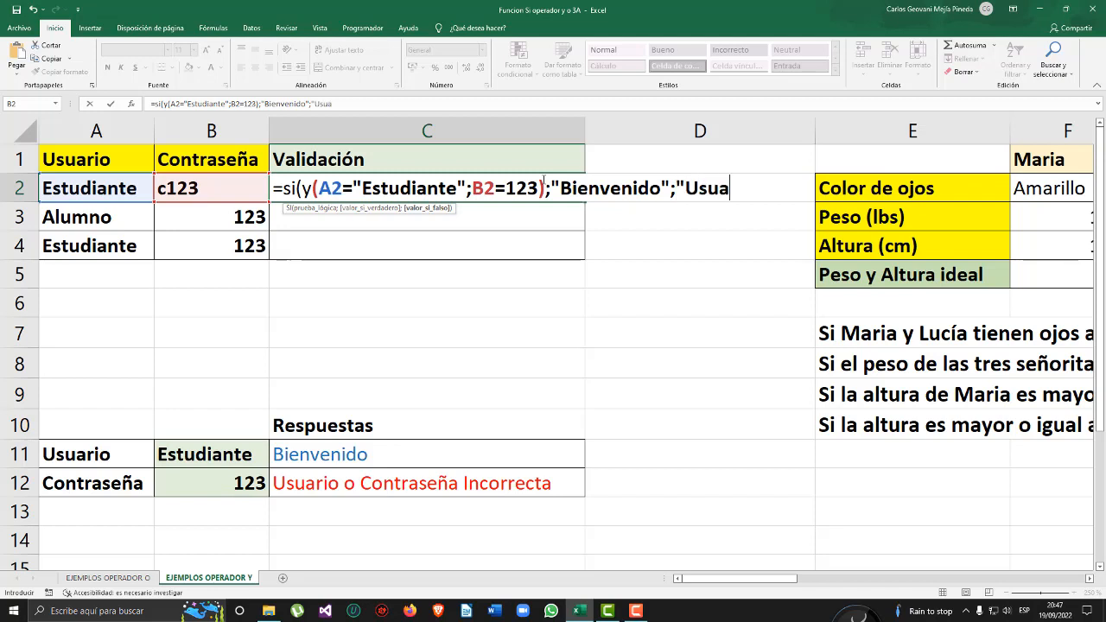
pyautogui.write('rio  o')
pyautogui.write(' Contras')
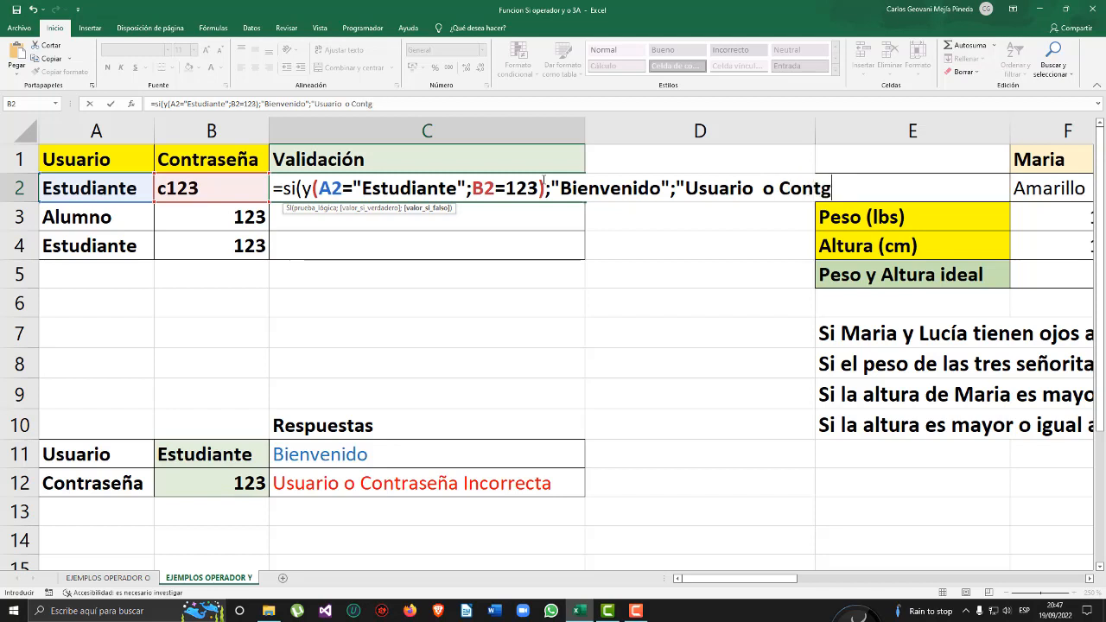
pyautogui.write('eña ')
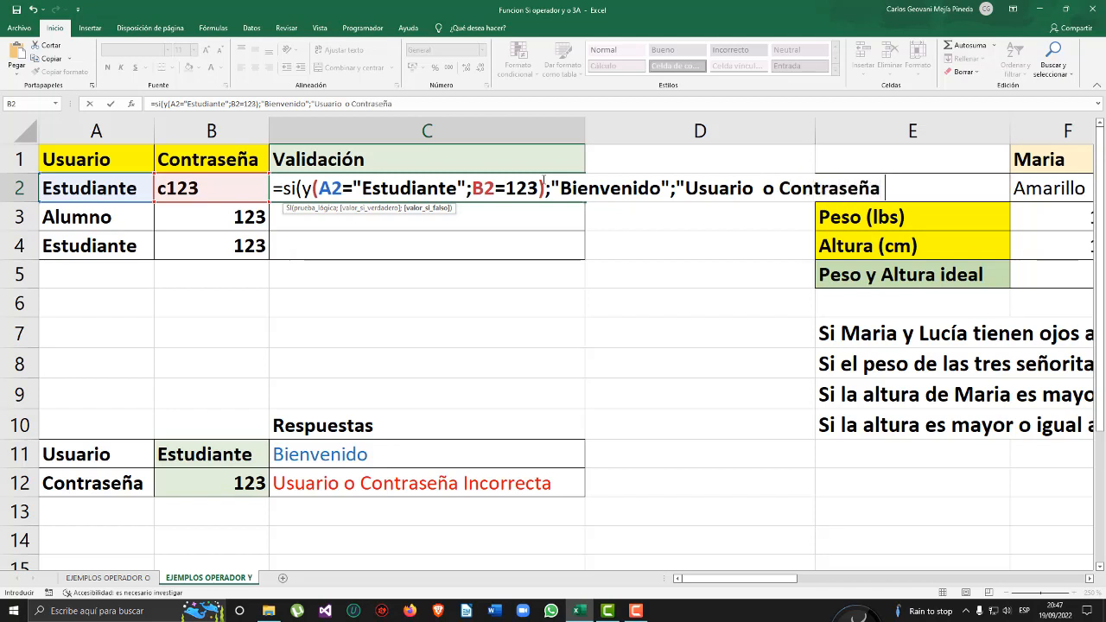
pyautogui.write('Incorrecta')
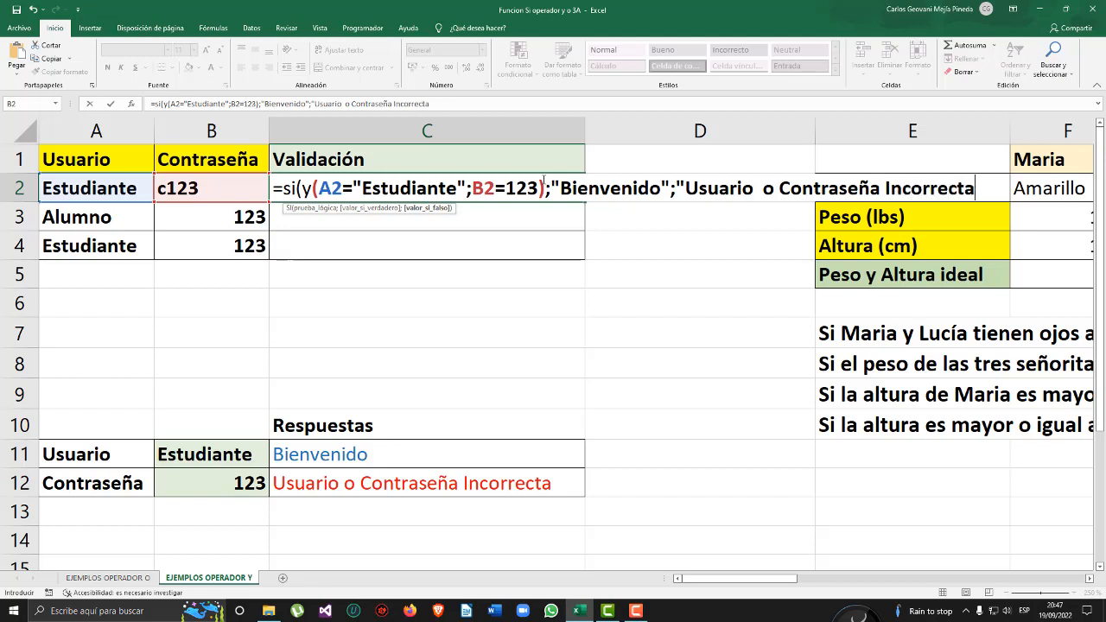
pyautogui.write(')')
pyautogui.press('Return')
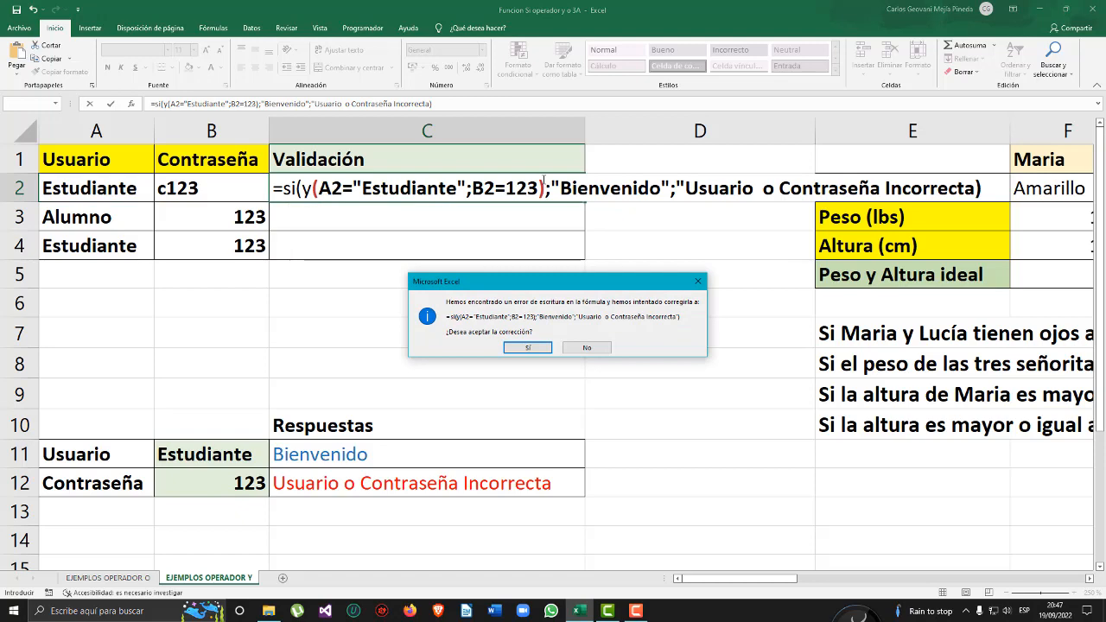
pyautogui.press('Return')
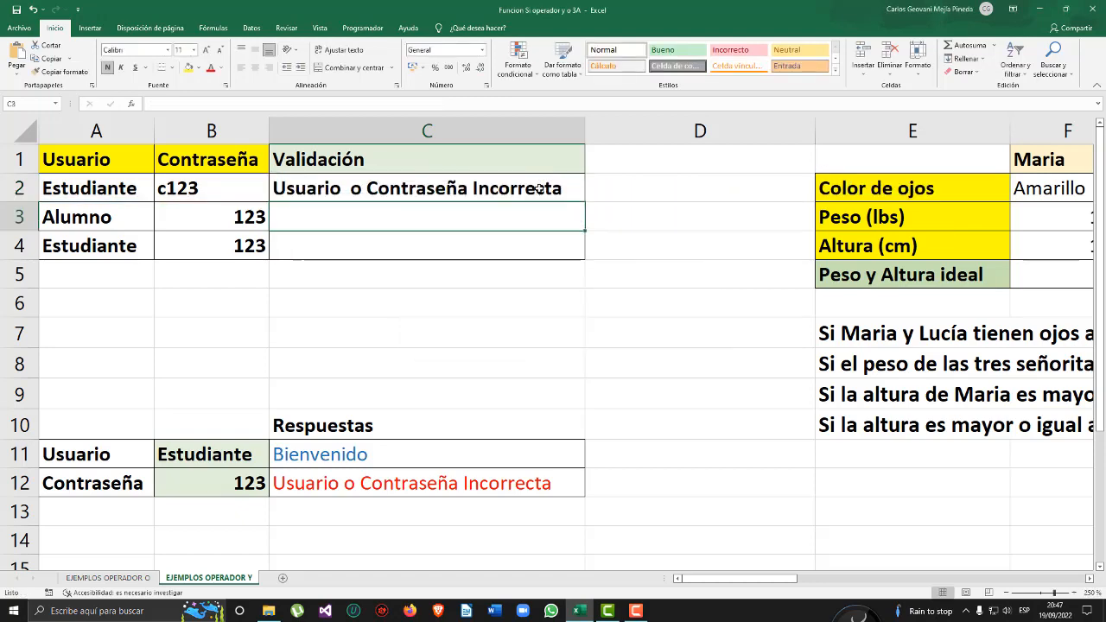
# - Examine the completed formula in C2 and compare its result with the user and password in row 2
pyautogui.doubleClick(544, 182)
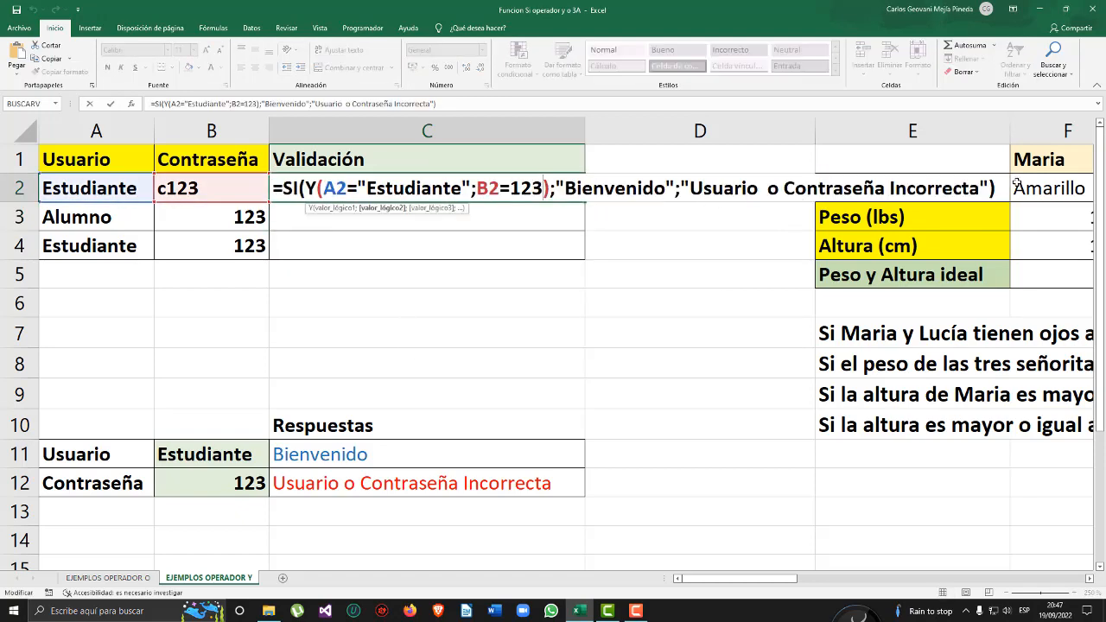
pyautogui.press('Return')
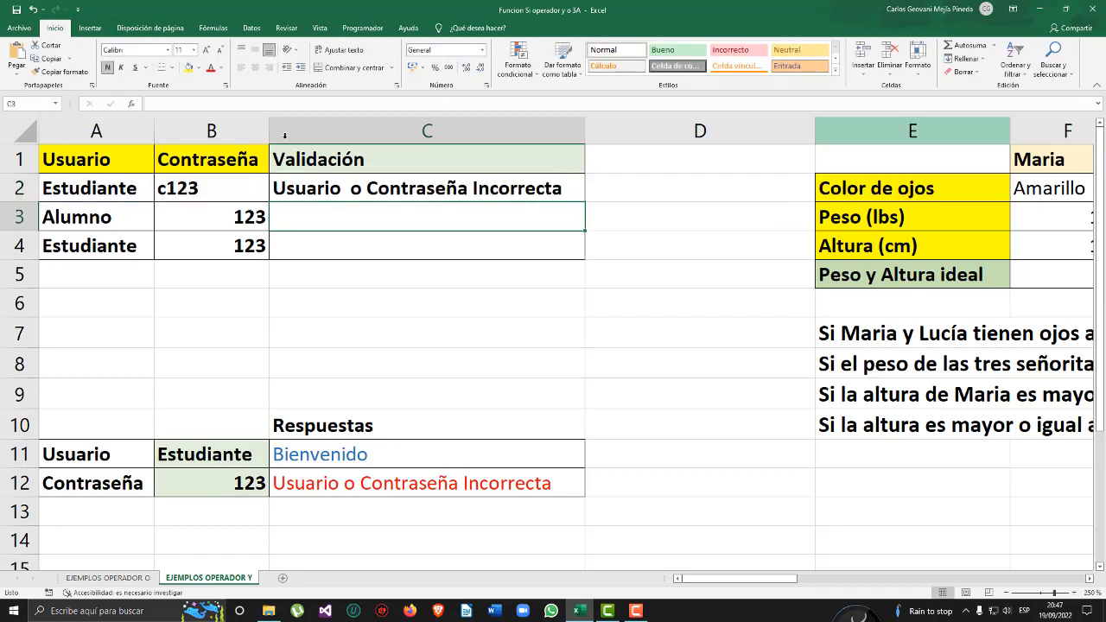
pyautogui.click(368, 177)
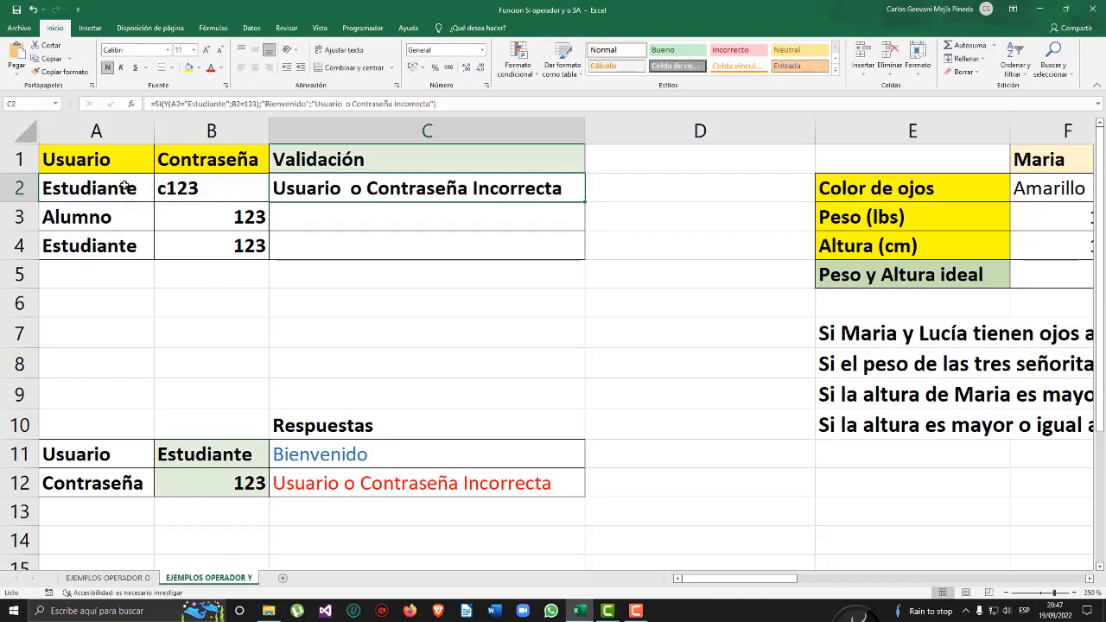
pyautogui.moveTo(125, 183); pyautogui.dragTo(176, 181)
pyautogui.click(198, 234)
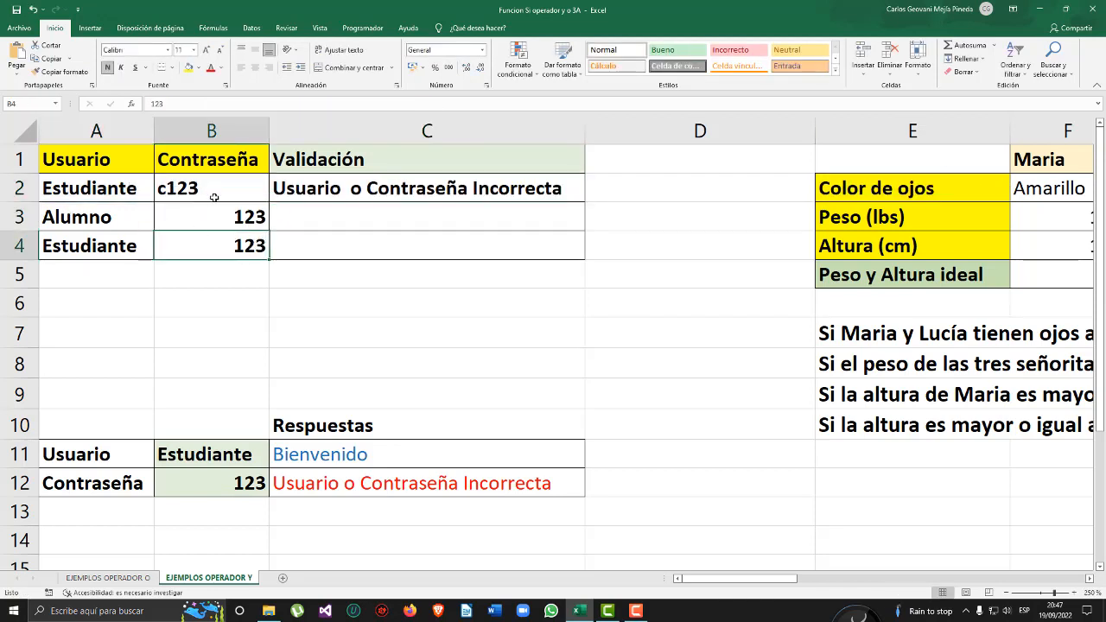
pyautogui.click(351, 191)
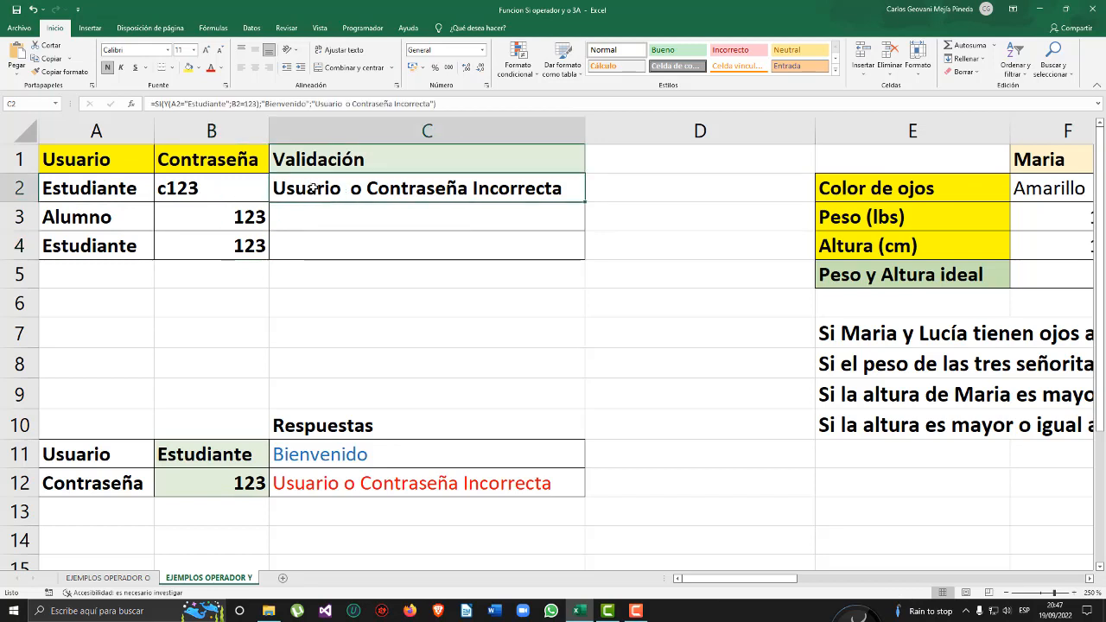
pyautogui.click(185, 193)
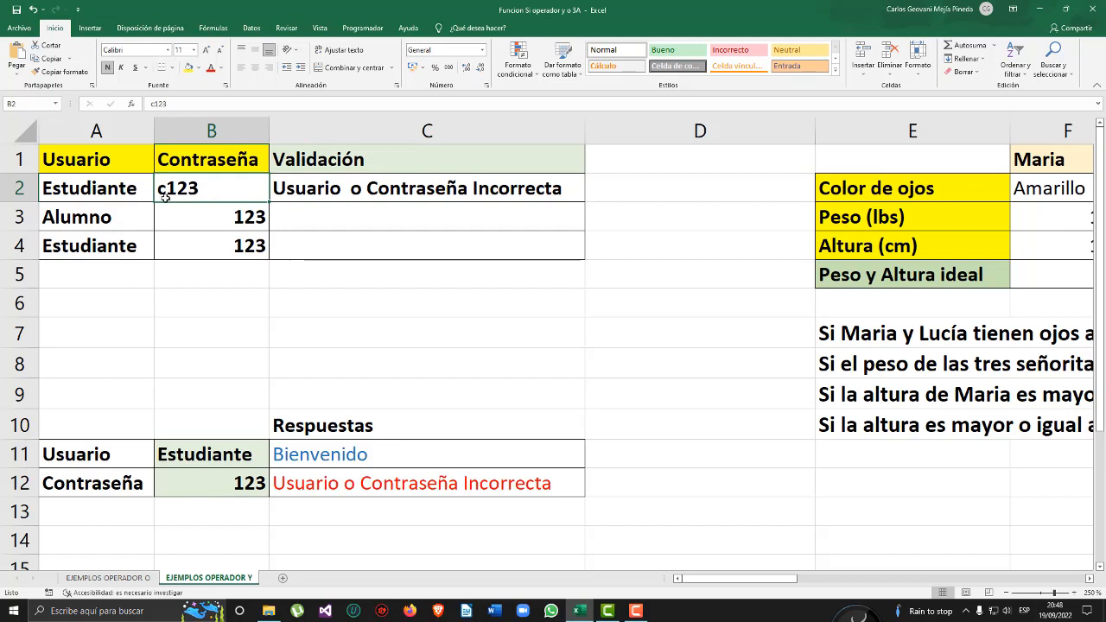
pyautogui.click(370, 206)
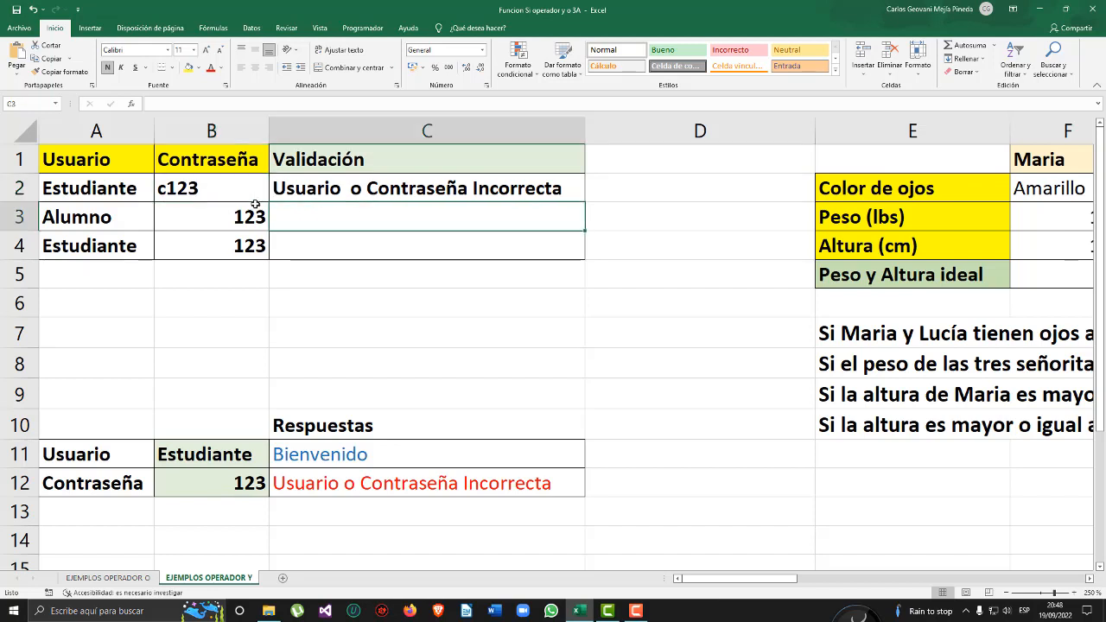
pyautogui.click(148, 190)
pyautogui.click(247, 179)
pyautogui.click(356, 183)
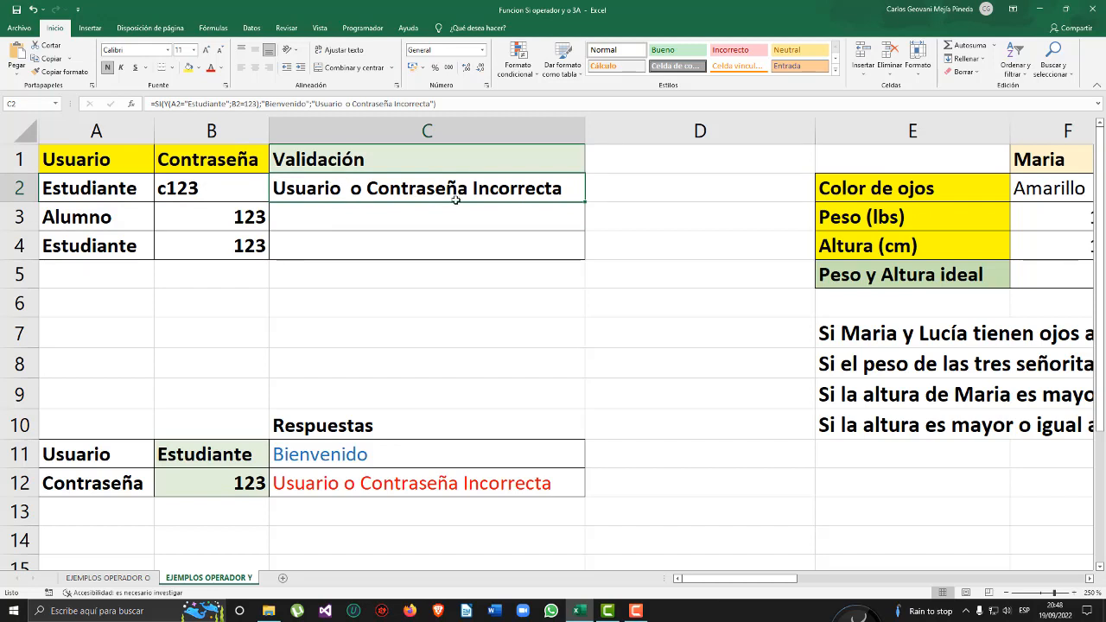
# - Fill the validation formula from C2 down through C4
pyautogui.moveTo(584, 202); pyautogui.dragTo(581, 259)
pyautogui.click(656, 199)
pyautogui.click(427, 213)
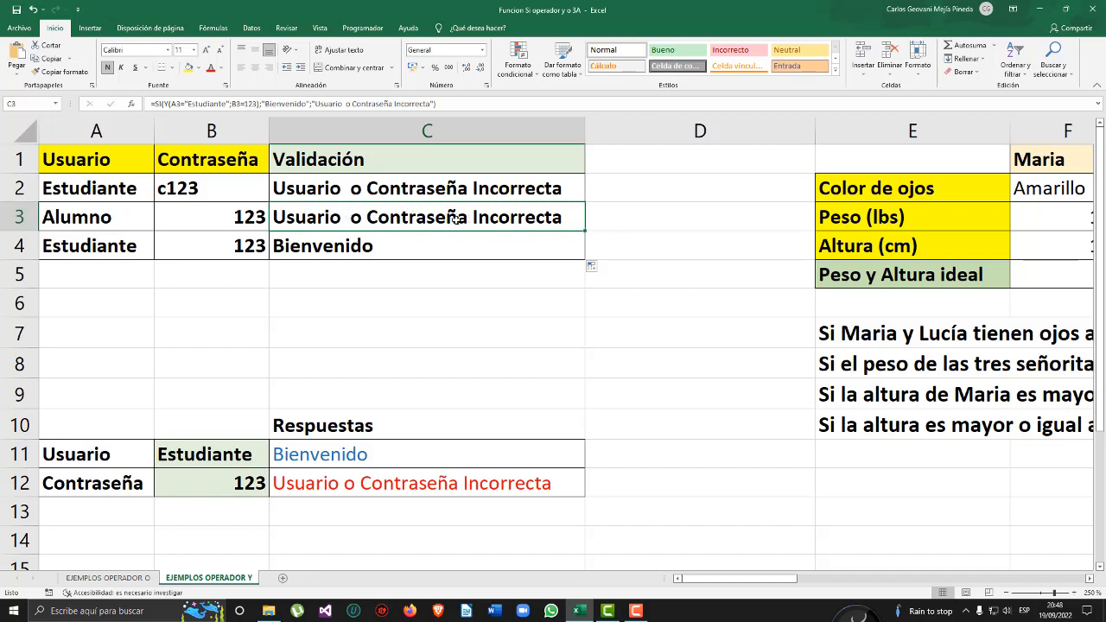
# - Compare the users and passwords in rows 3 and 4 with their results in the Validación column
pyautogui.click(118, 219)
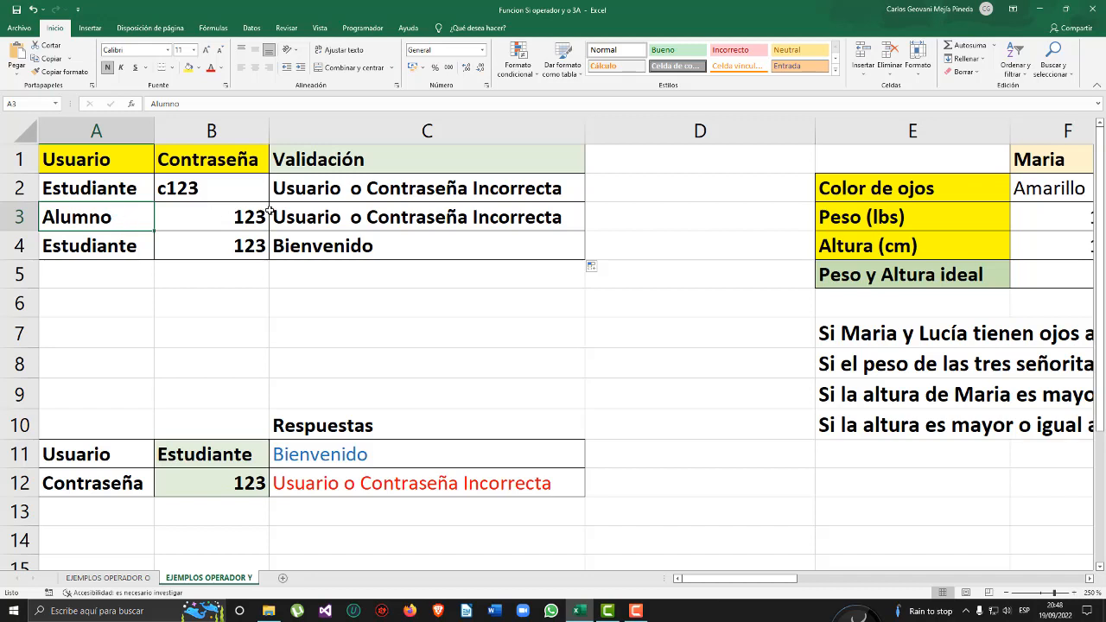
pyautogui.click(194, 244)
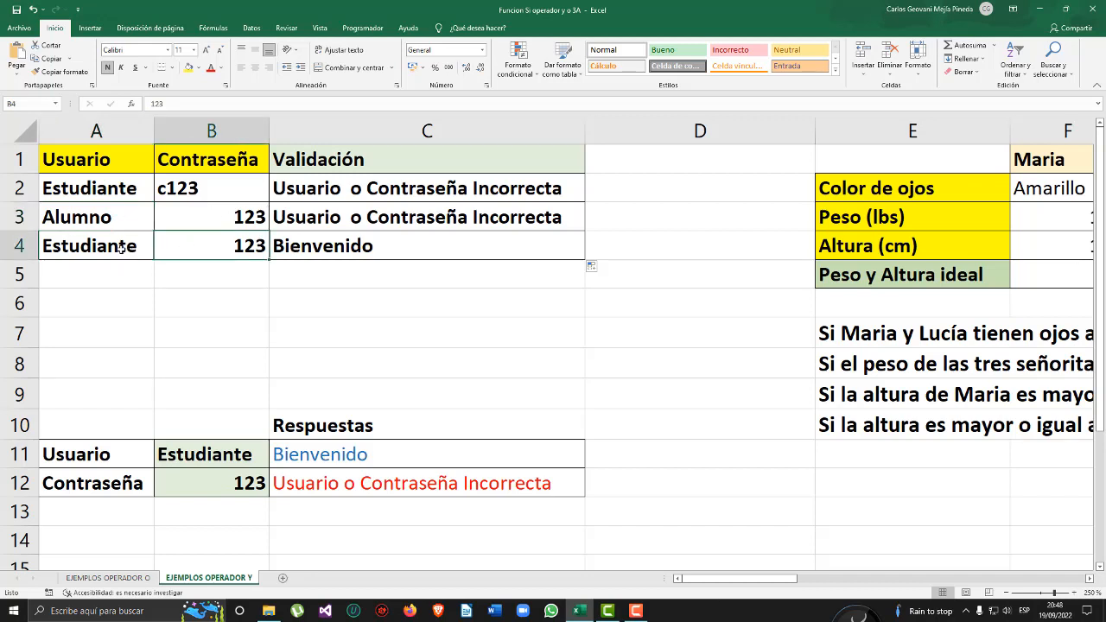
pyautogui.click(301, 247)
pyautogui.click(101, 248)
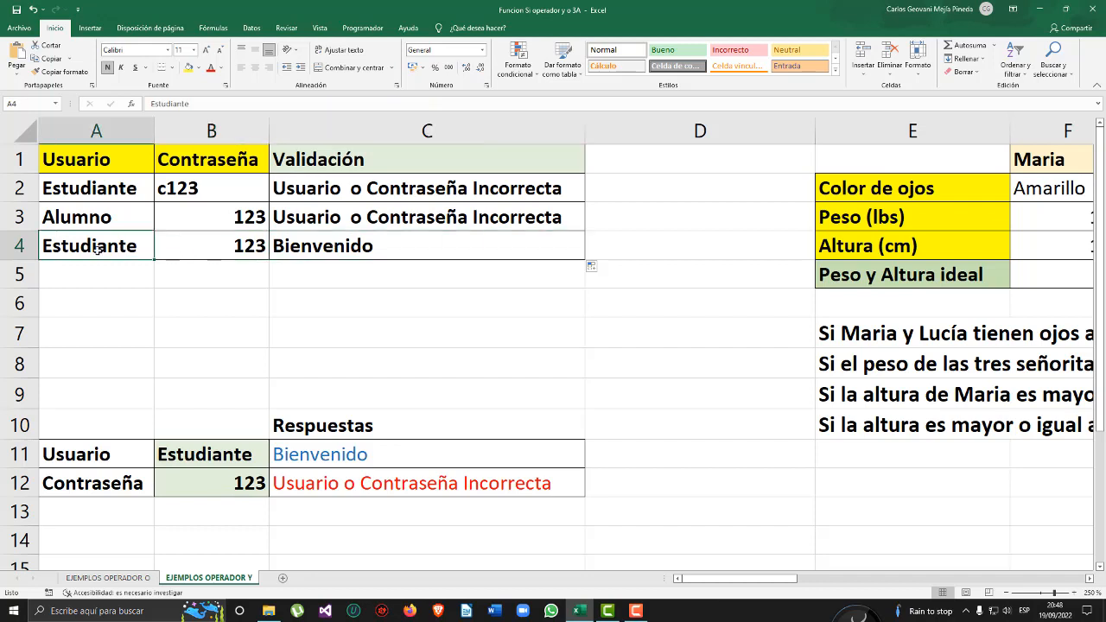
pyautogui.click(226, 246)
pyautogui.click(327, 237)
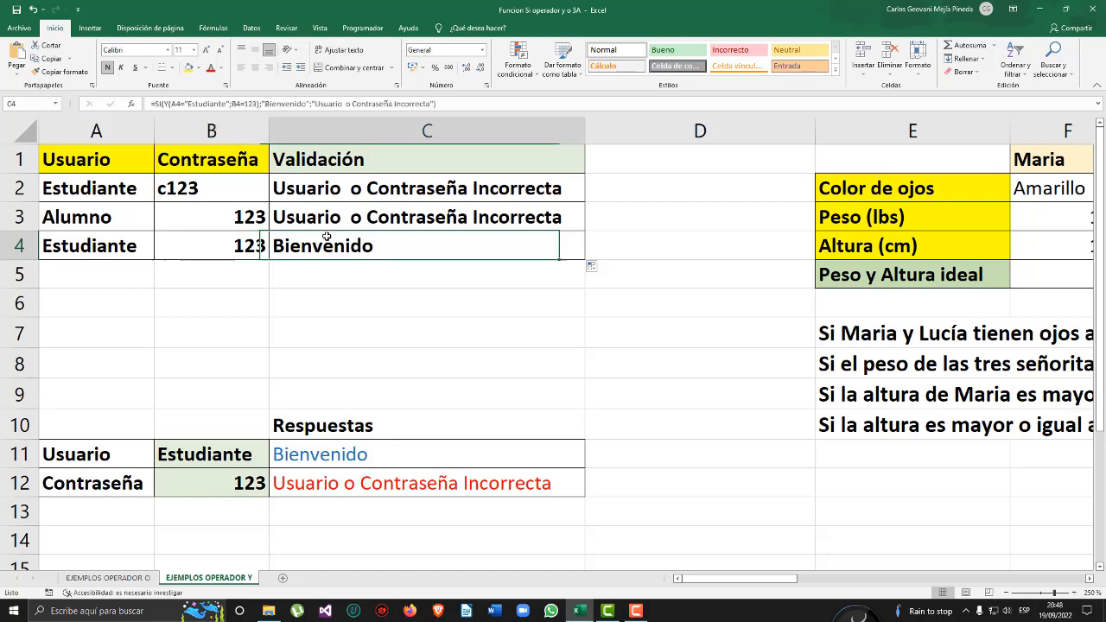
# - Examine the formula in C4, focusing on the two conditions inside the Y function, and leave it as it is
pyautogui.doubleClick(383, 241)
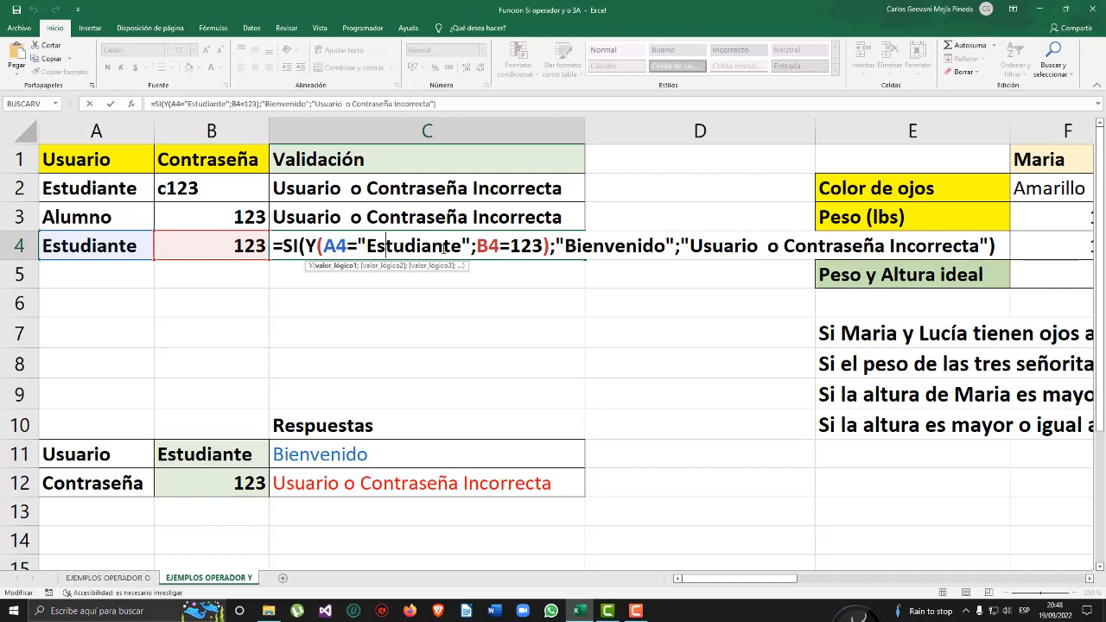
pyautogui.moveTo(324, 246); pyautogui.dragTo(545, 243)
pyautogui.click(1018, 241)
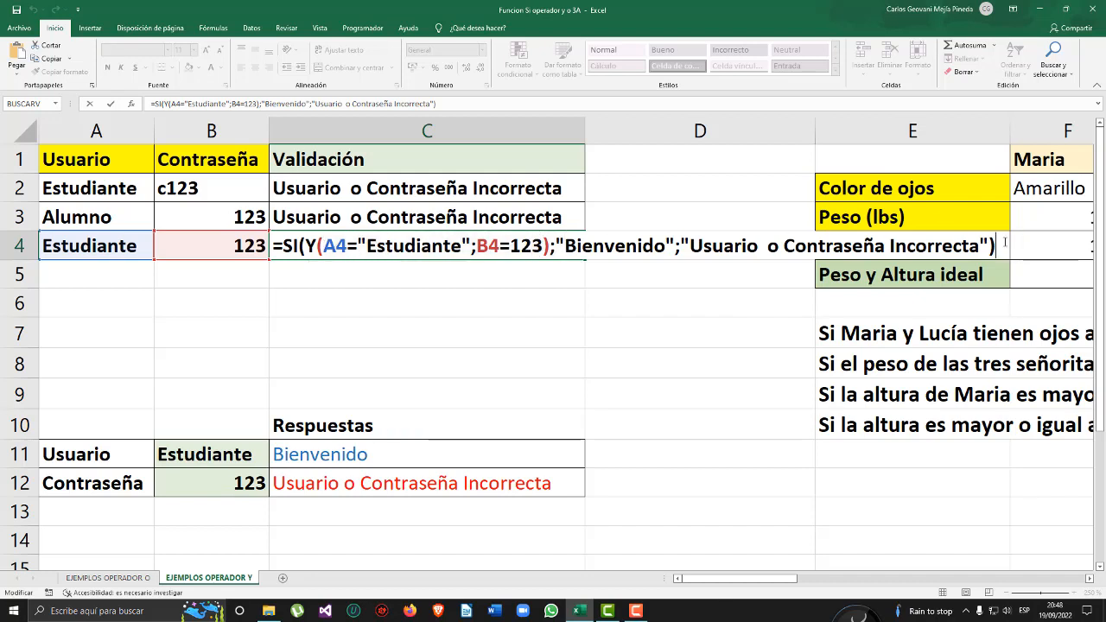
pyautogui.press('Return')
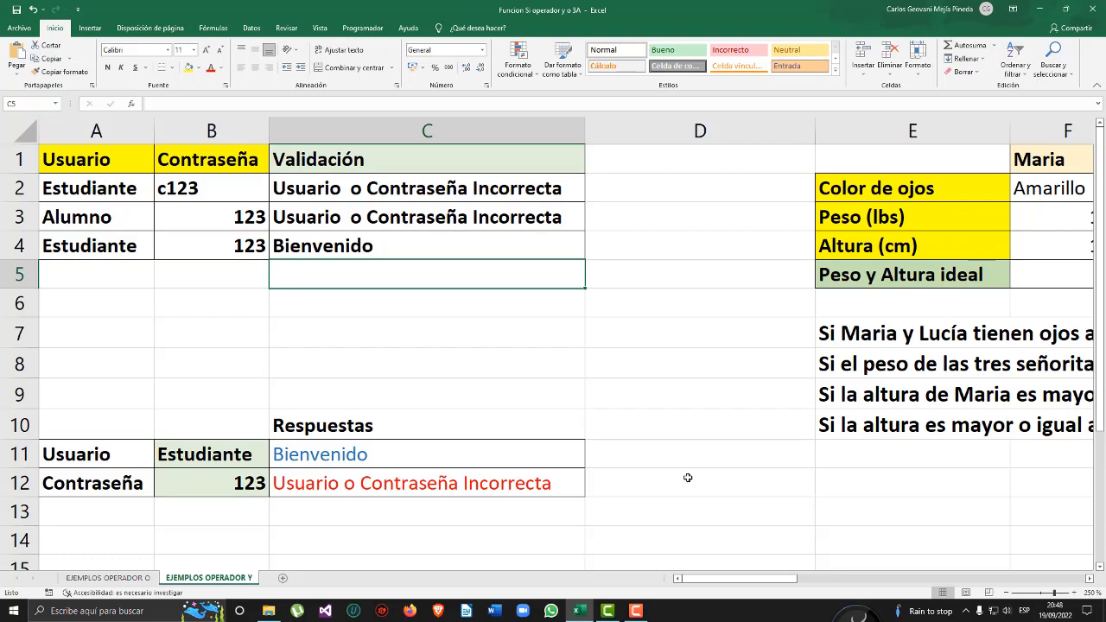
# - Examine the table of eye colour, weight and height in E1:I5, including the empty Respuestas and Peso y Altura ideal cells
pyautogui.moveTo(765, 582); pyautogui.dragTo(871, 584)
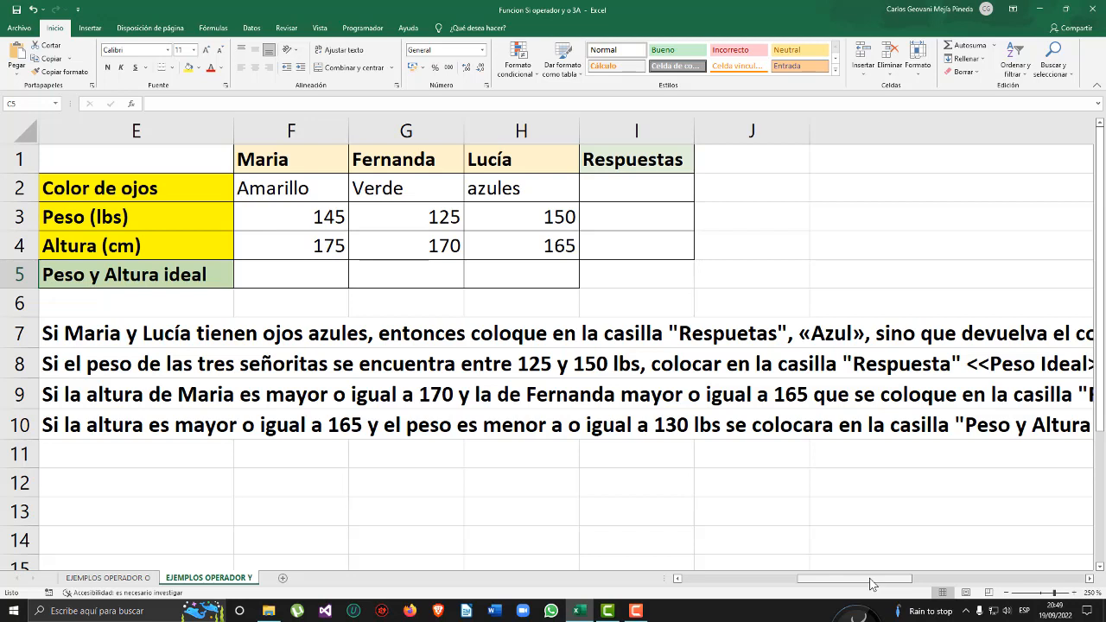
pyautogui.press('F9')
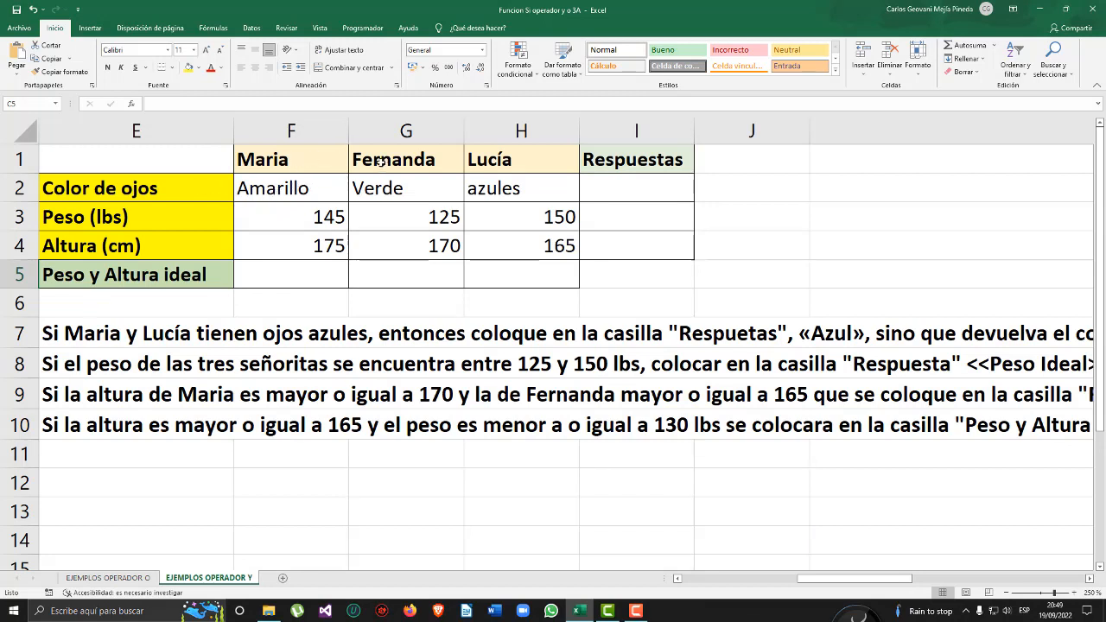
pyautogui.moveTo(273, 189); pyautogui.dragTo(517, 196)
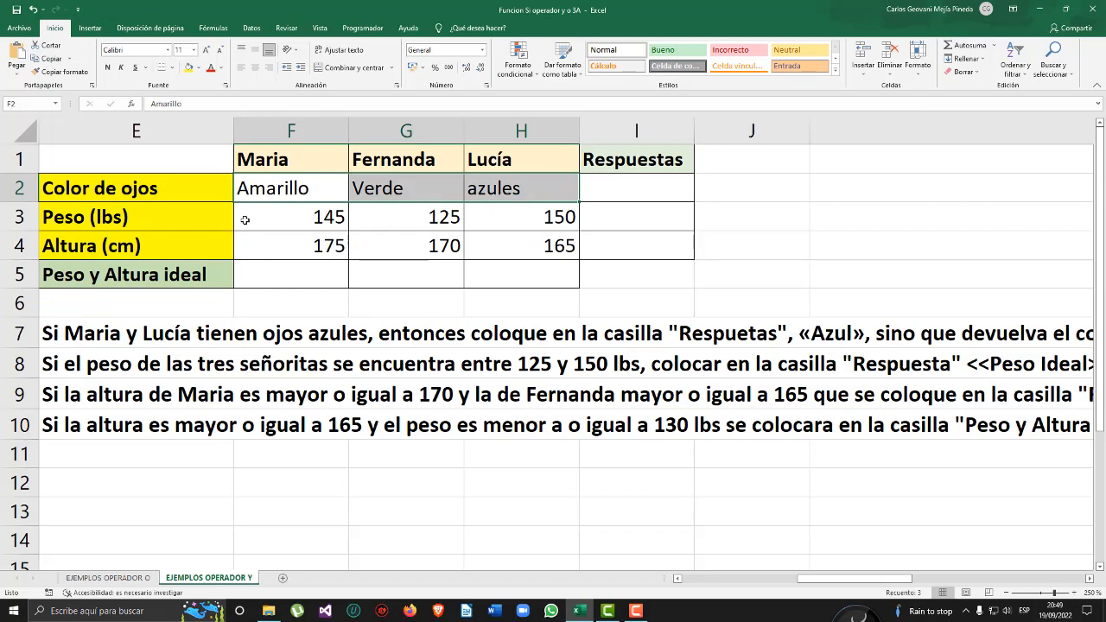
pyautogui.moveTo(247, 218); pyautogui.dragTo(562, 216)
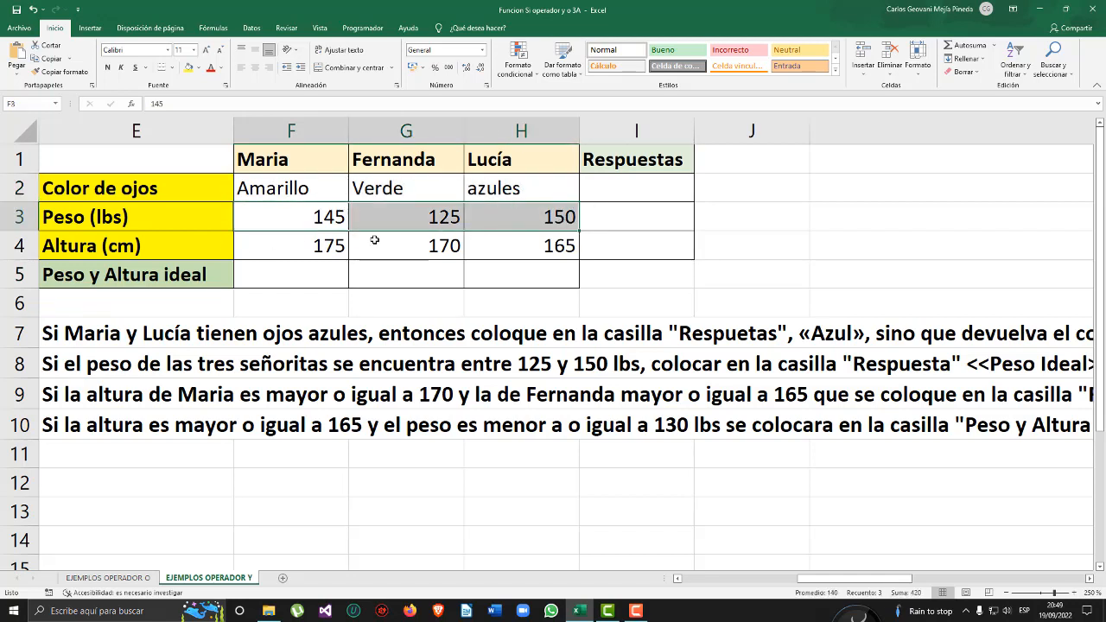
pyautogui.moveTo(304, 242); pyautogui.dragTo(534, 243)
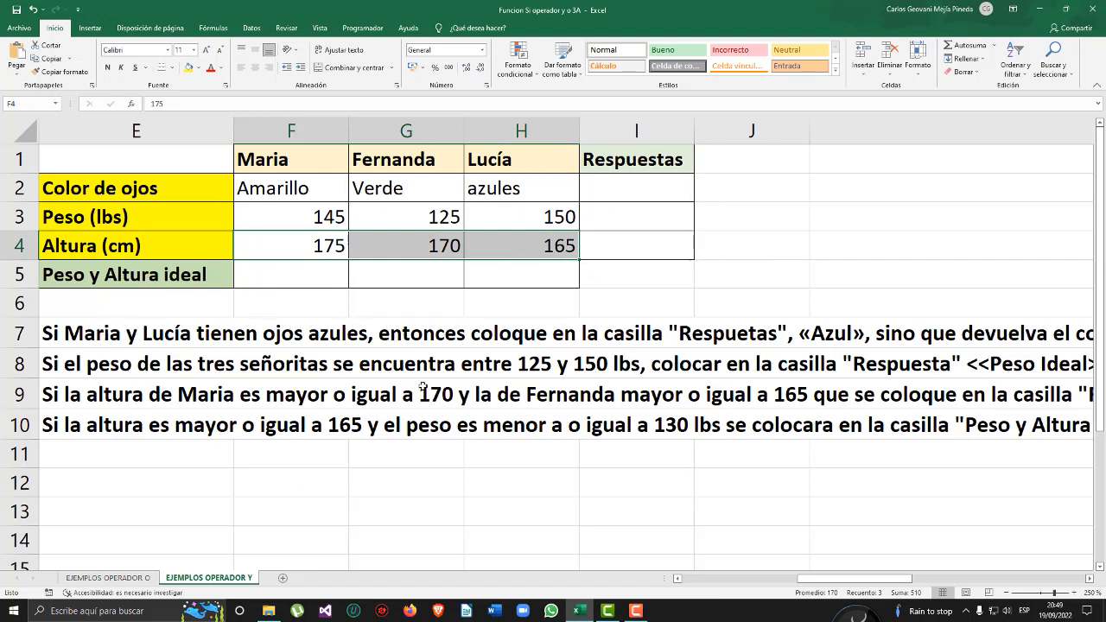
pyautogui.moveTo(602, 187); pyautogui.dragTo(605, 249)
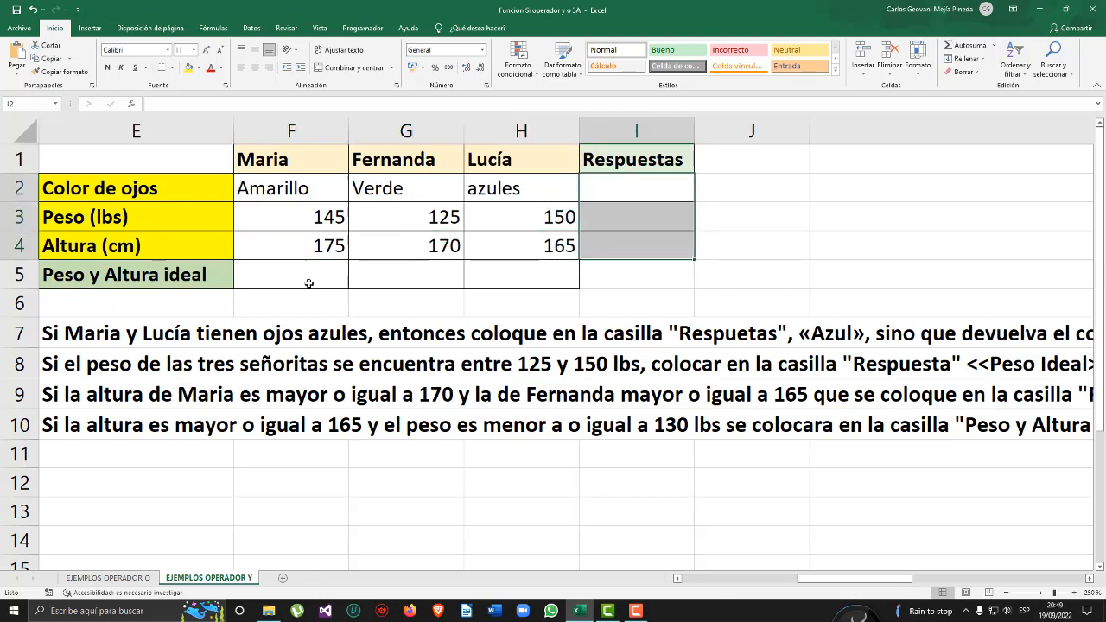
pyautogui.moveTo(308, 283); pyautogui.dragTo(542, 270)
pyautogui.click(671, 286)
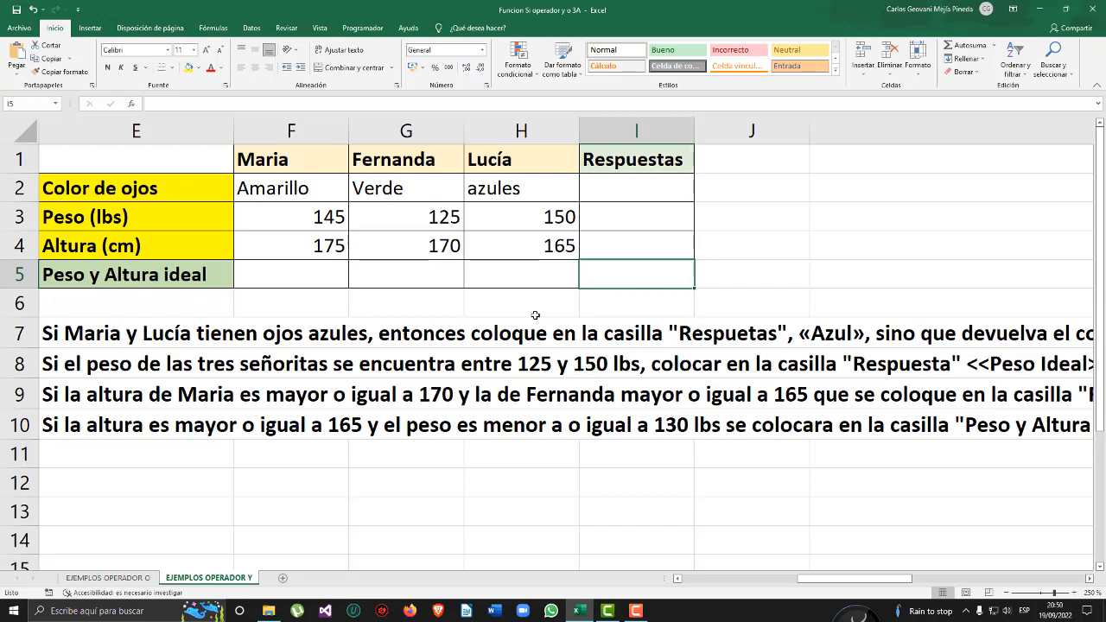
# - Correct the misspelled word in the row 7 instruction to "Respuestas"
pyautogui.moveTo(834, 579)
pyautogui.mouseDown()
pyautogui.moveTo(895, 580)
pyautogui.moveTo(851, 580)
pyautogui.mouseUp()
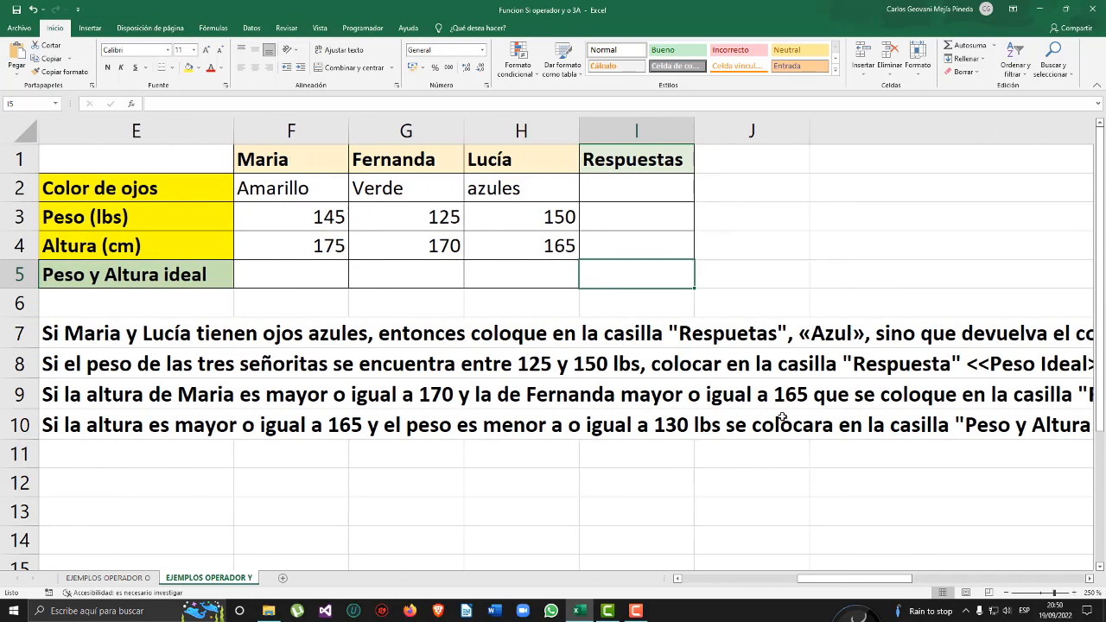
pyautogui.click(743, 334)
pyautogui.doubleClick(745, 334)
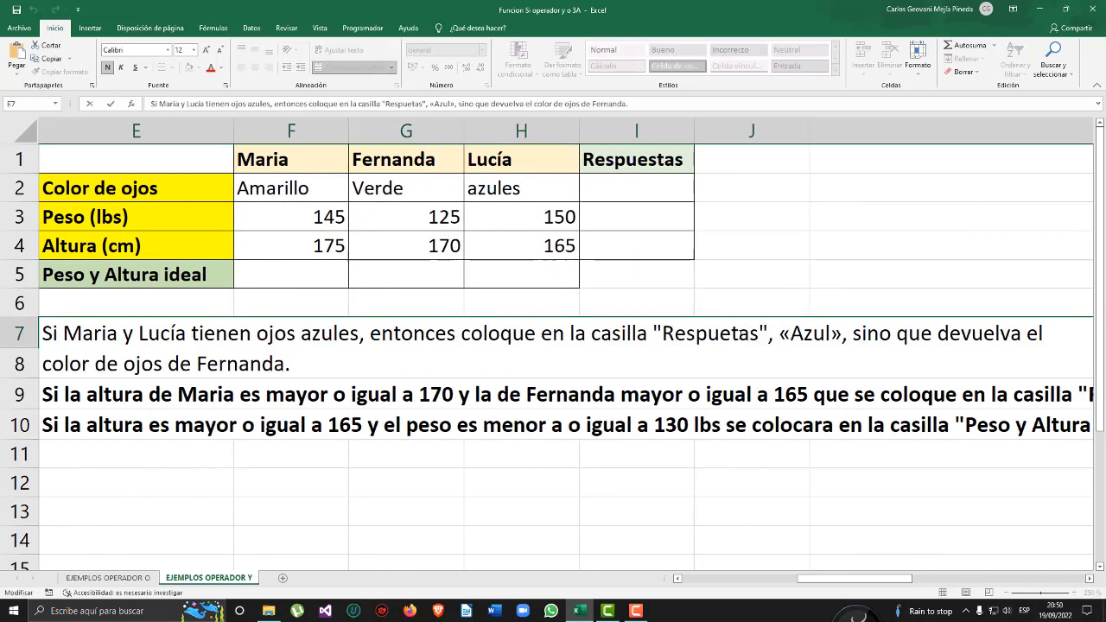
pyautogui.click(732, 333)
pyautogui.write('s')
pyautogui.click(750, 416)
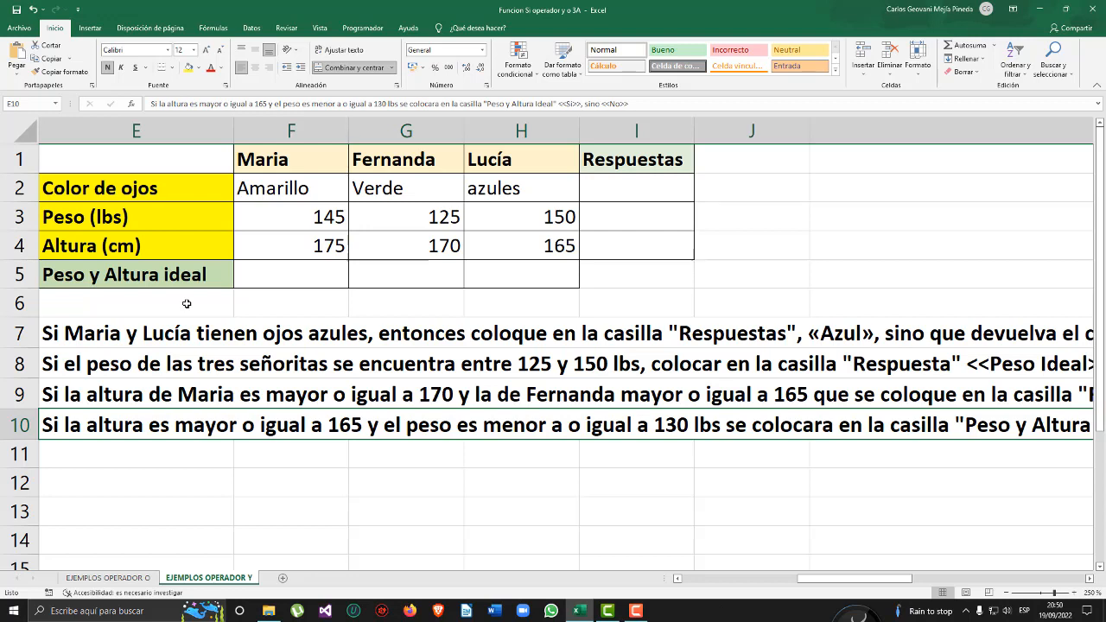
# - Read the row 7 instruction on blue eyes, noting the "y" that joins its two conditions
pyautogui.click(93, 339)
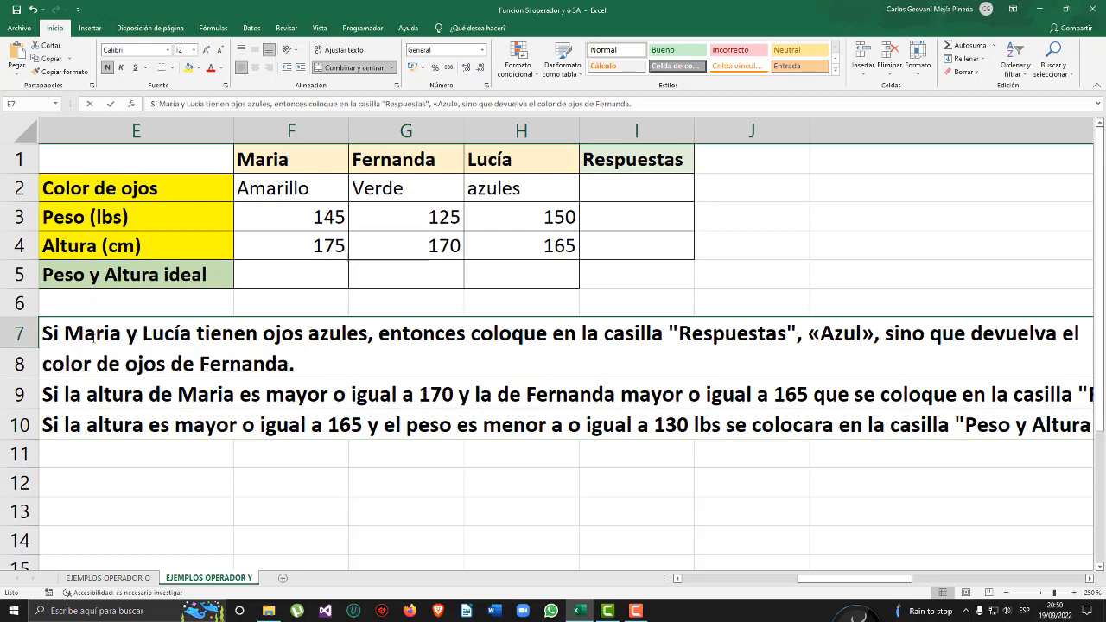
pyautogui.doubleClick(119, 332)
pyautogui.doubleClick(130, 333)
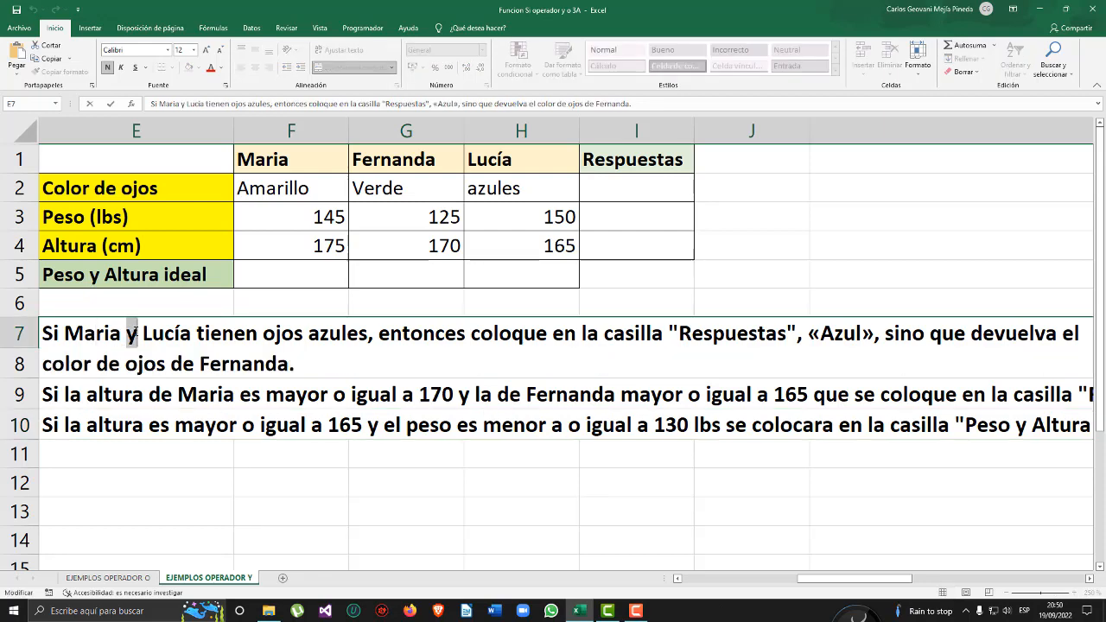
pyautogui.click(192, 336)
pyautogui.click(323, 364)
pyautogui.press('Return')
# - In I2, begin an SI formula with a Y test requiring F2="Azules" and H2="Azules"
pyautogui.doubleClick(602, 181)
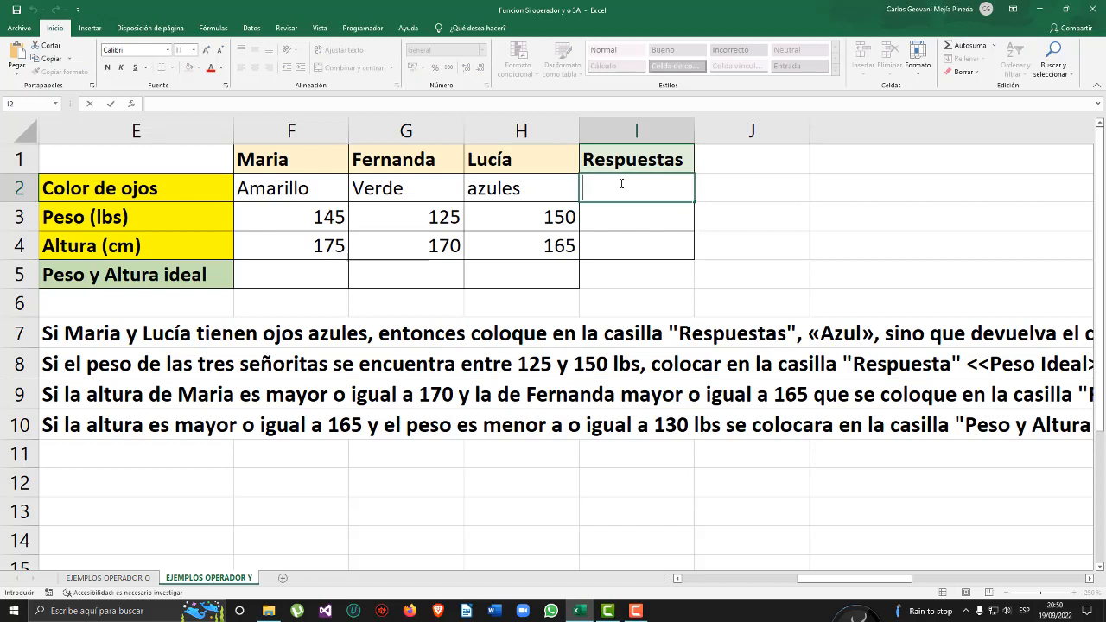
pyautogui.write('=si(')
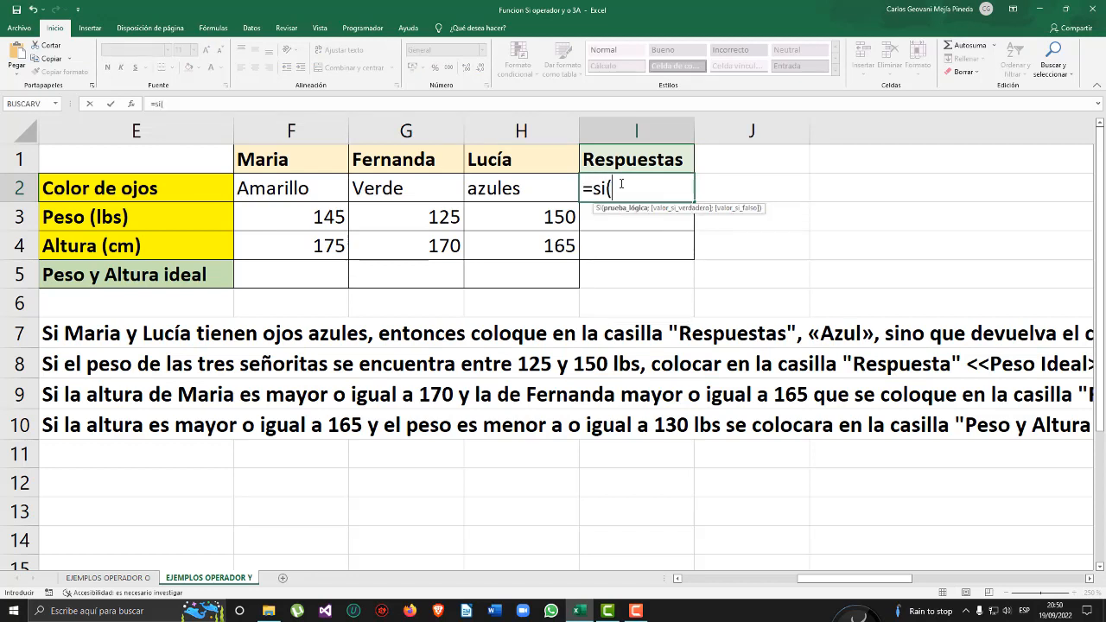
pyautogui.write('y(')
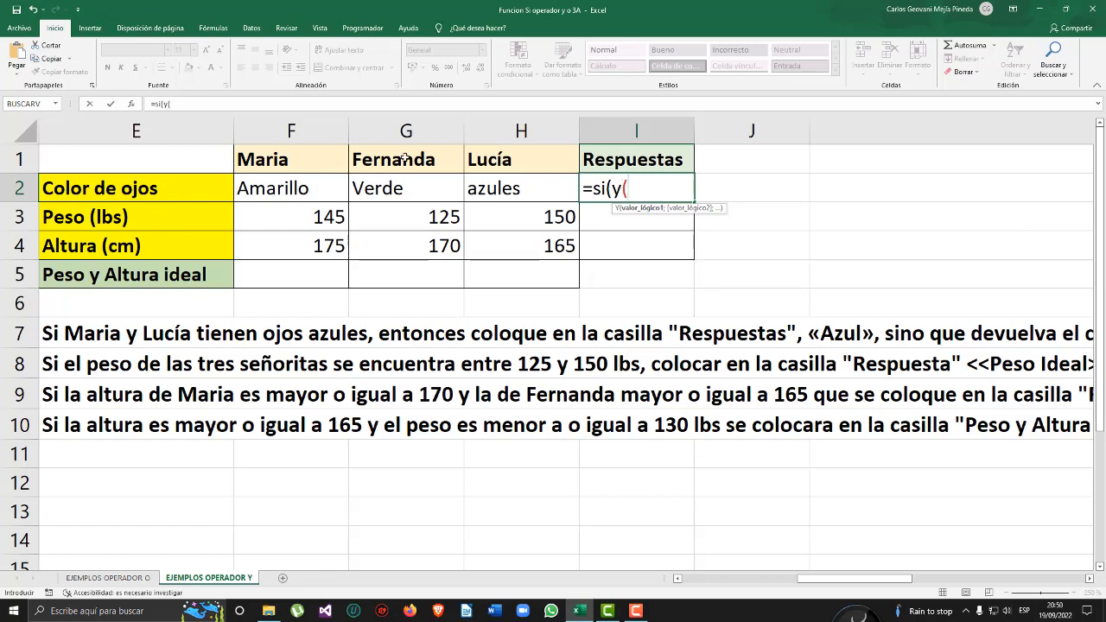
pyautogui.click(308, 190)
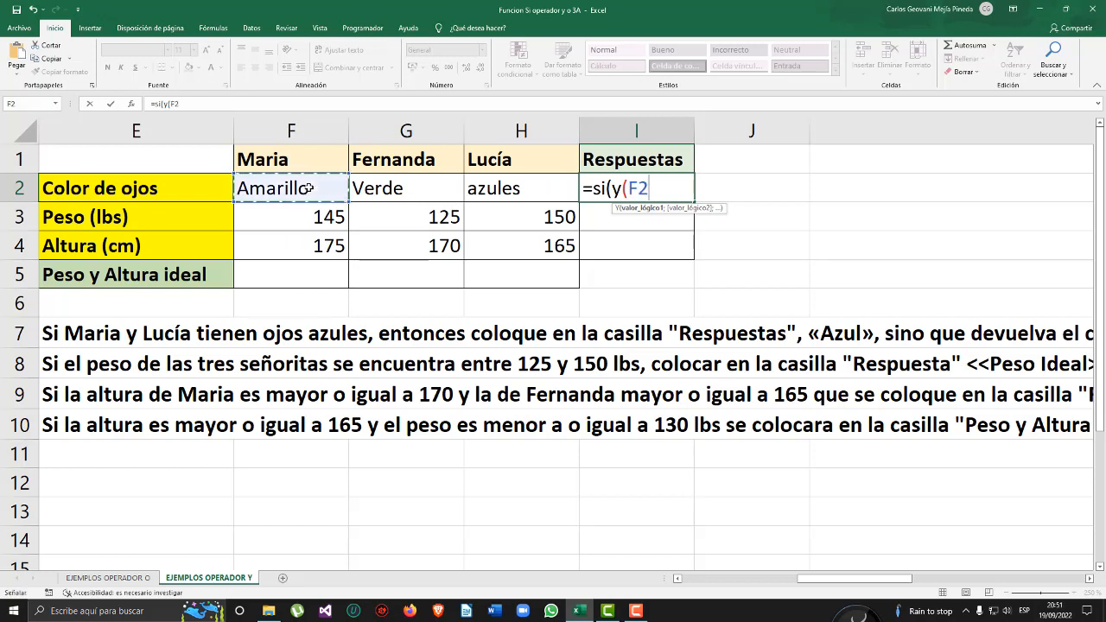
pyautogui.write('="')
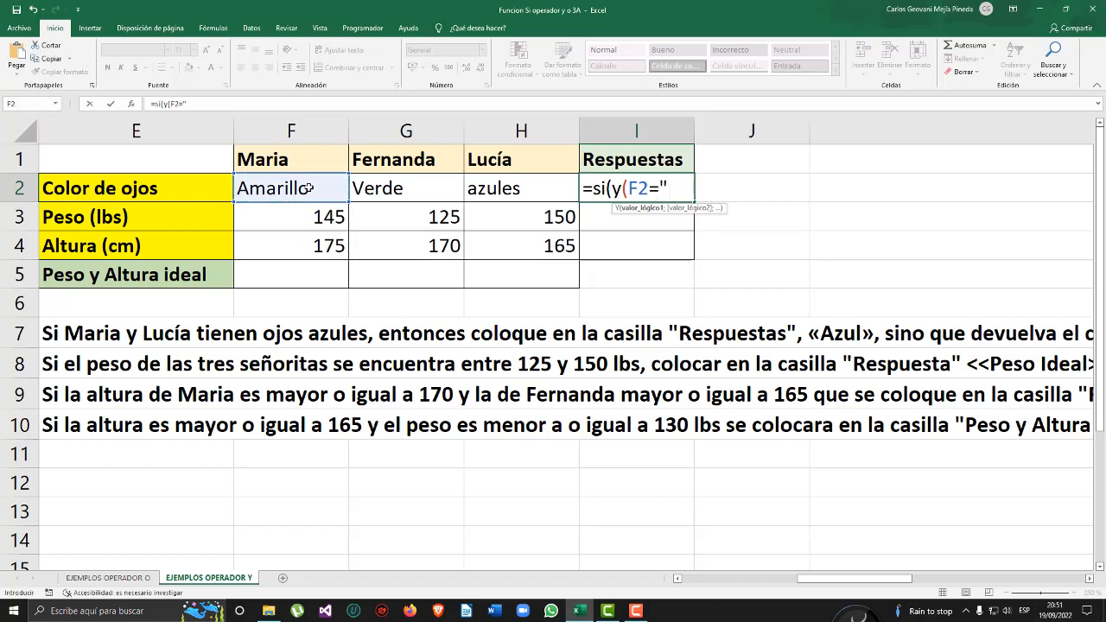
pyautogui.write('Azules"')
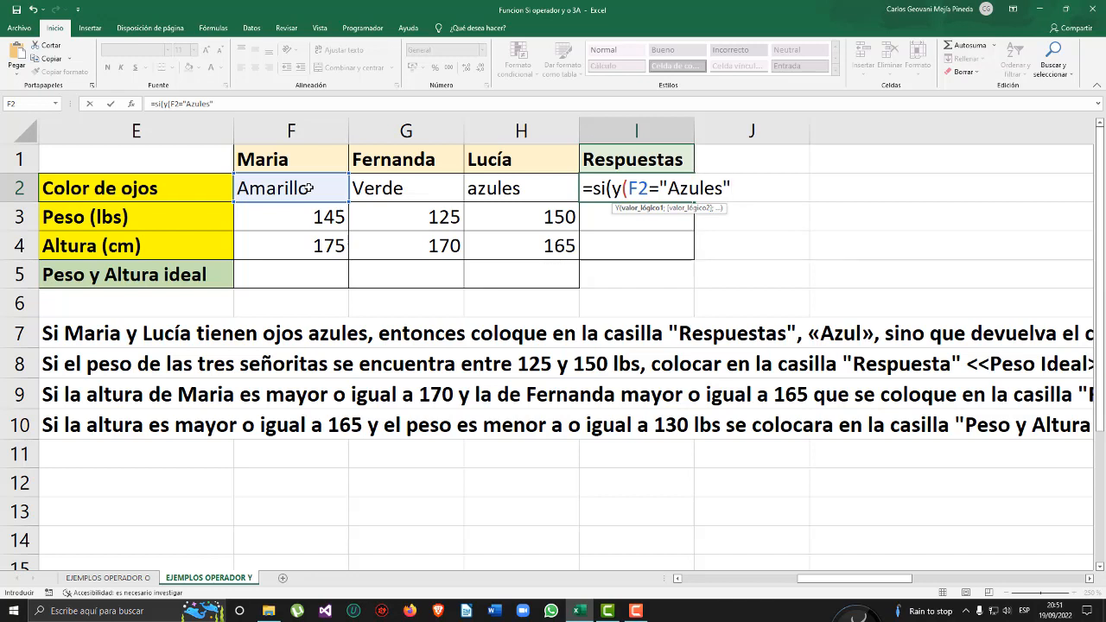
pyautogui.write(';')
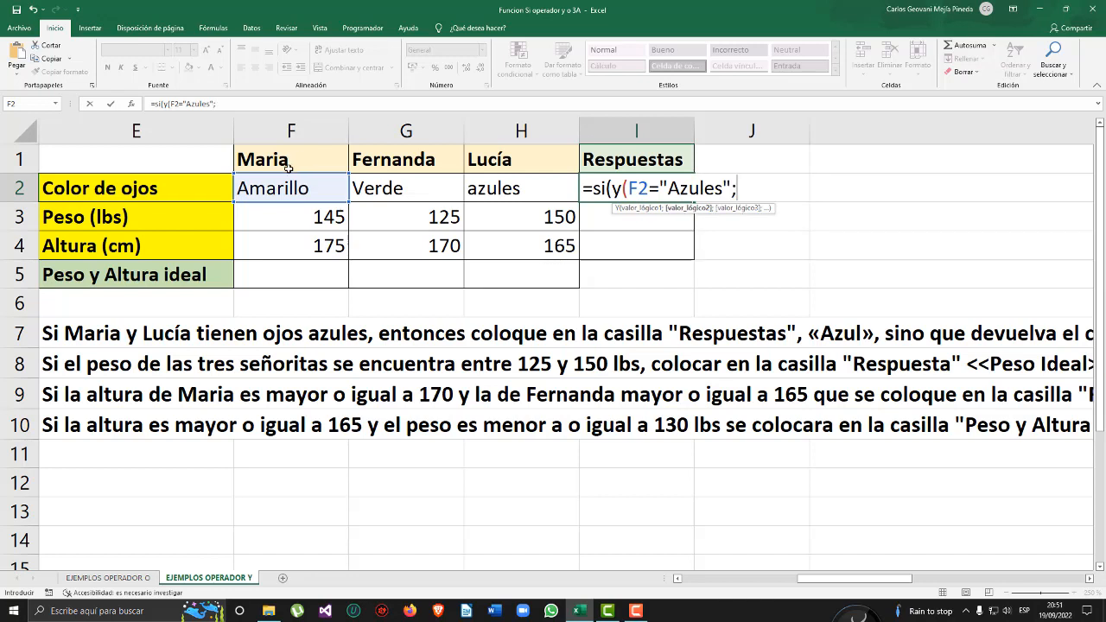
pyautogui.click(522, 188)
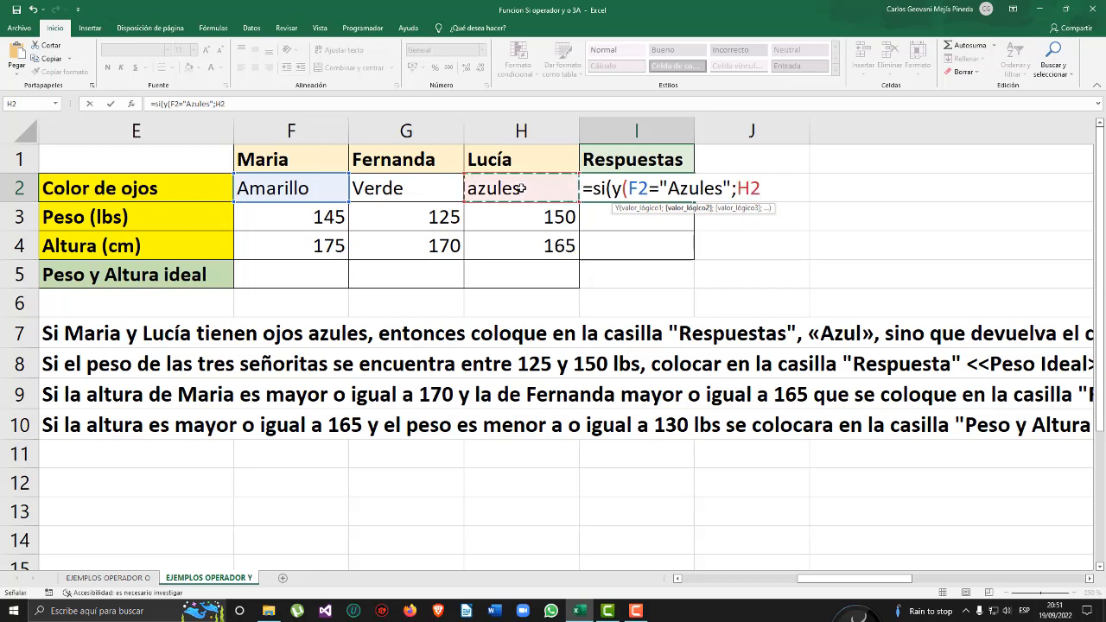
pyautogui.write('="Azules')
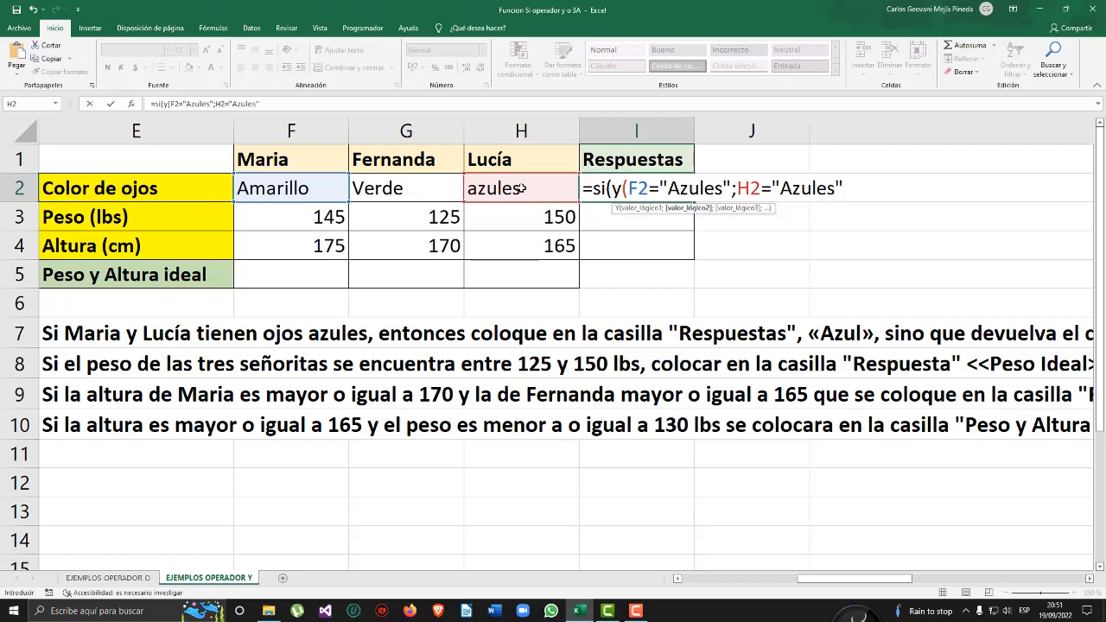
pyautogui.write(');')
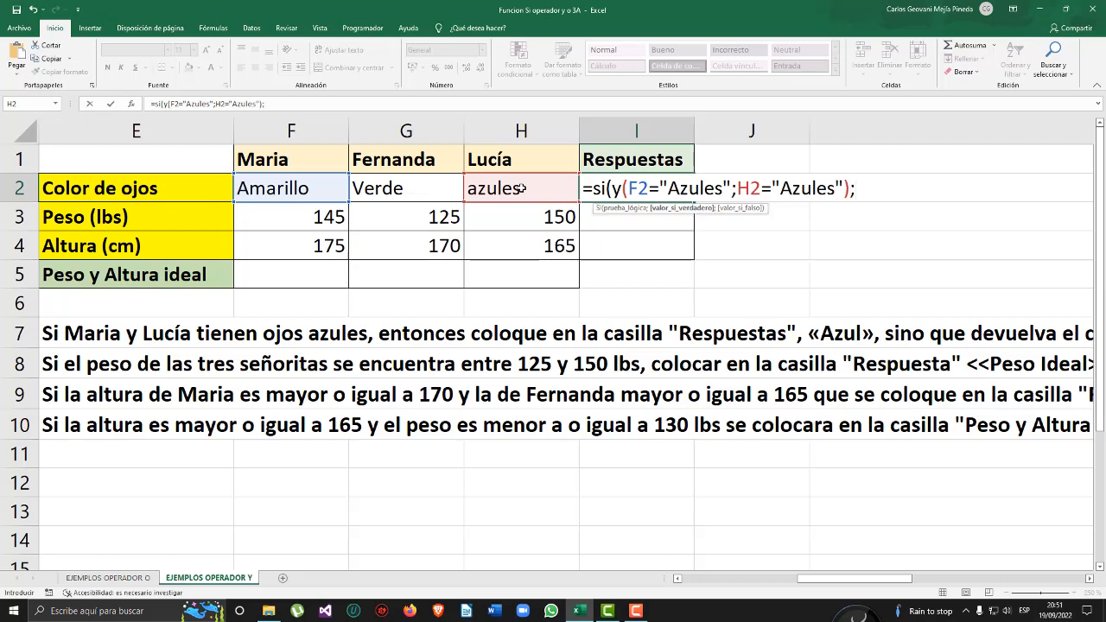
# - Set "Azul" as the value if true and G2 as the value if false, then enter the I2 formula
pyautogui.write('"Azul')
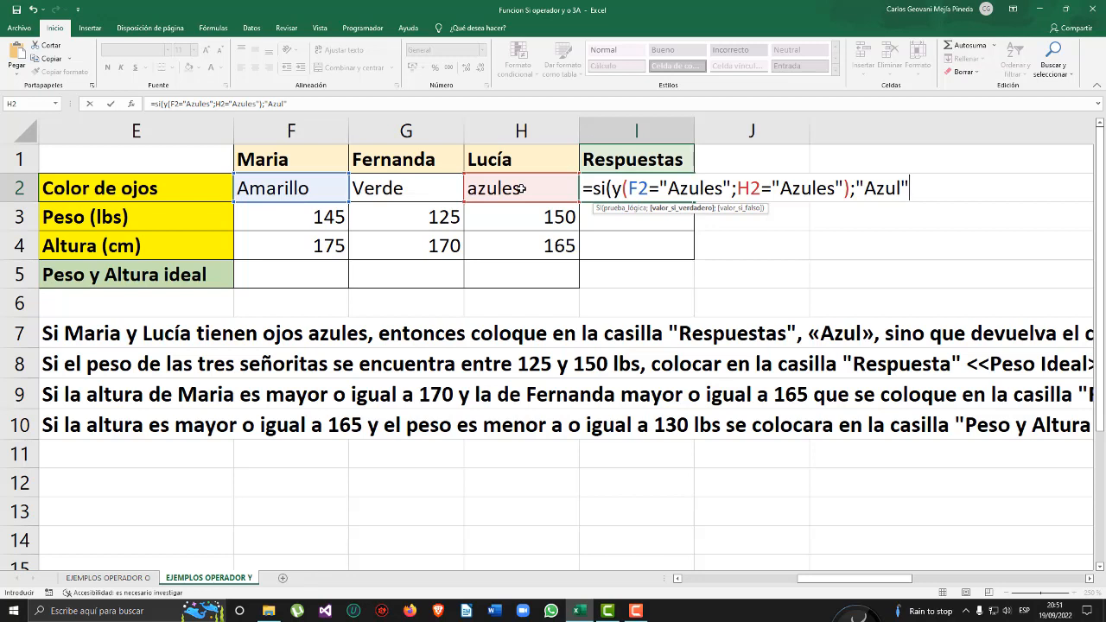
pyautogui.write(';')
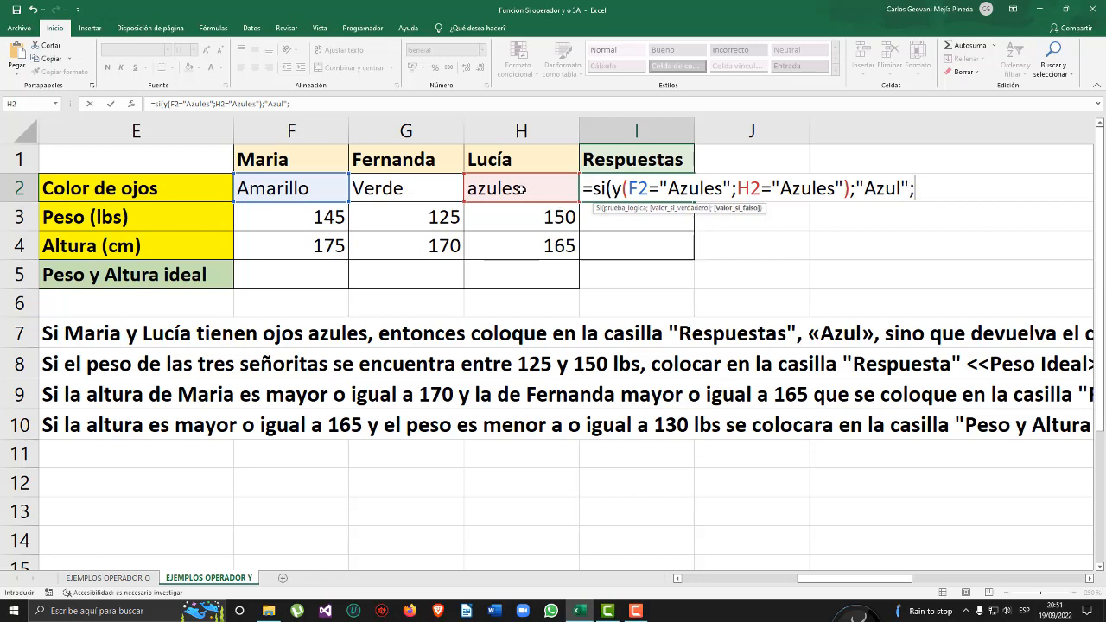
pyautogui.click(394, 185)
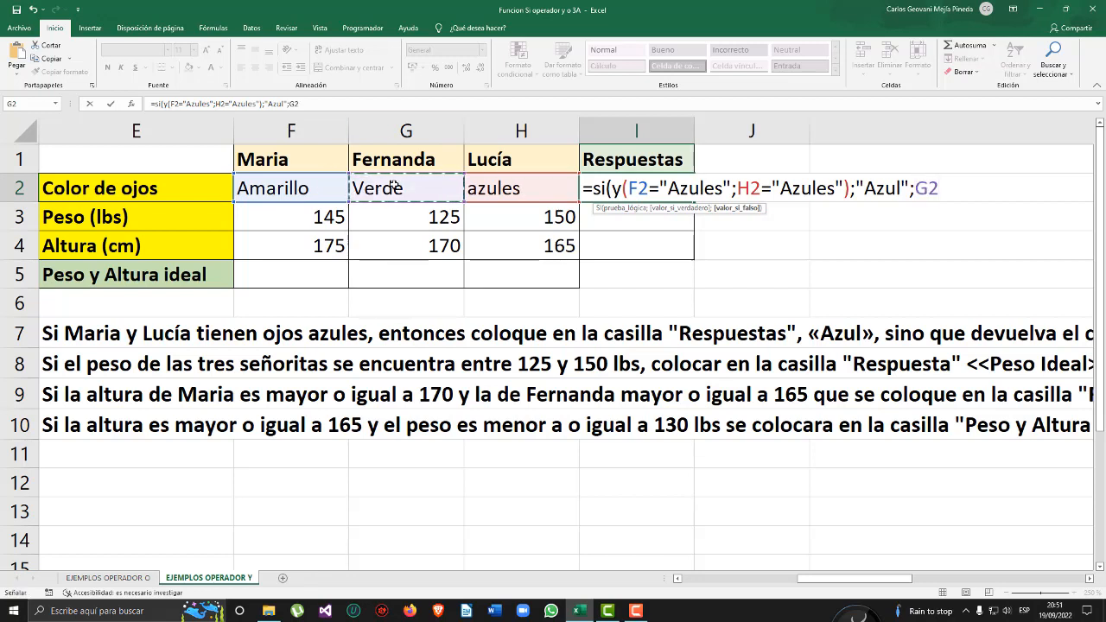
pyautogui.write(')')
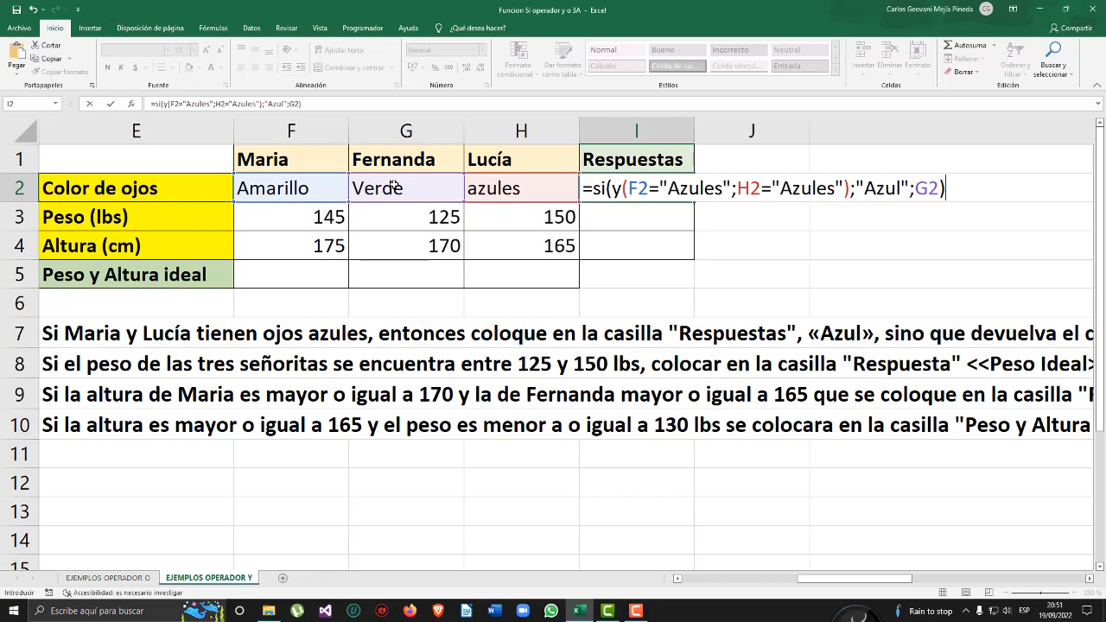
pyautogui.press('Return')
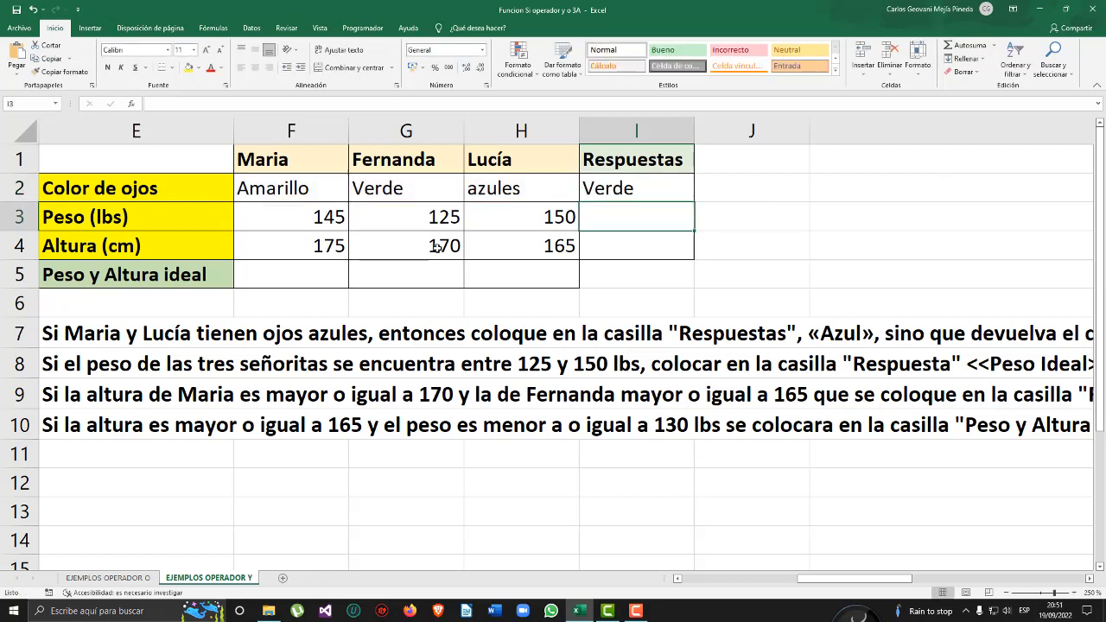
# - Compare the eye colours in F2 and H2 with the result of the formula in I2
pyautogui.click(498, 190)
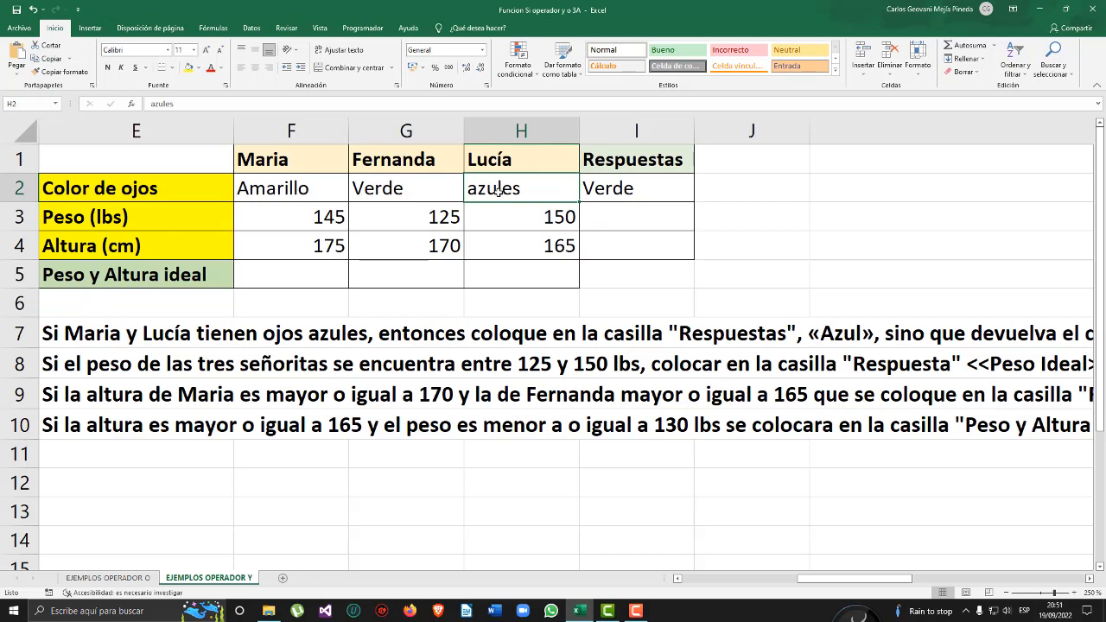
pyautogui.click(309, 185)
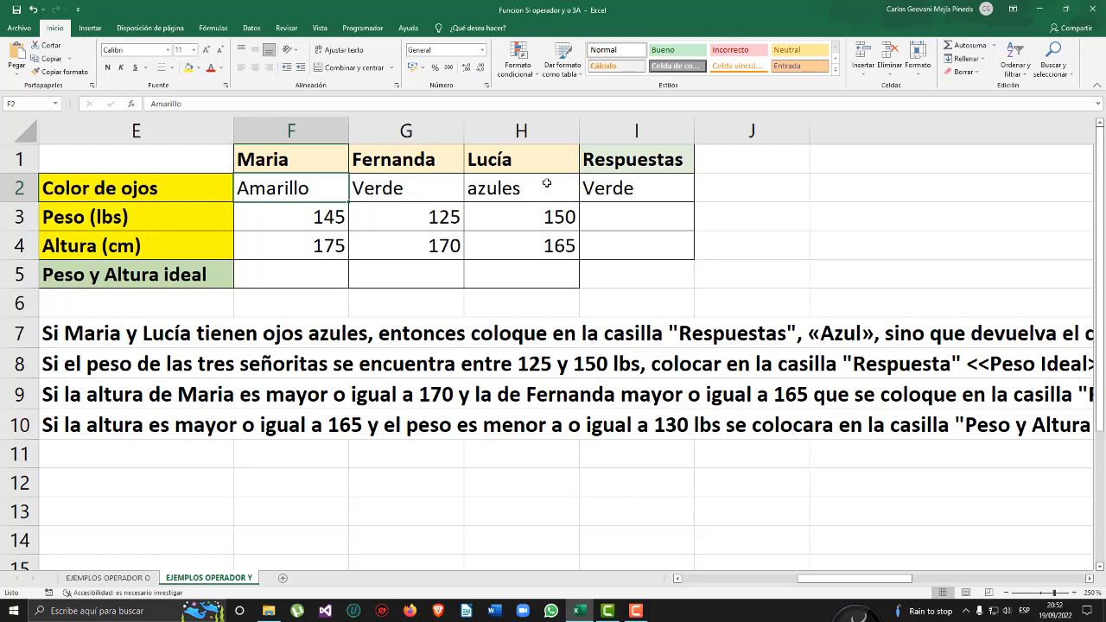
pyautogui.click(510, 181)
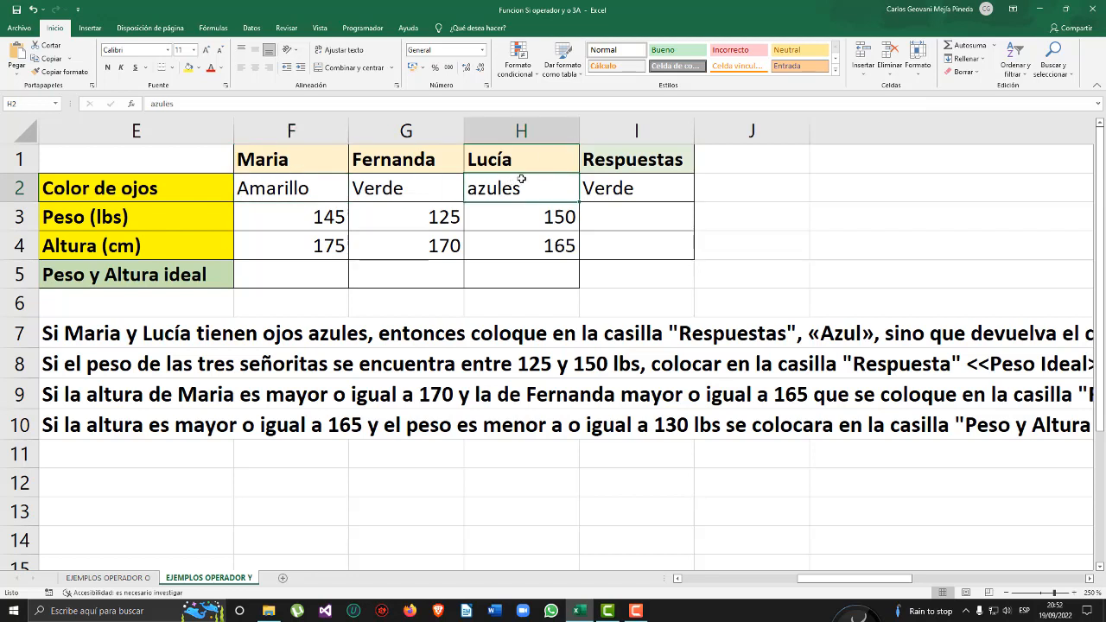
# - Change the eye colour in F2 to "azules" so the first condition of the I2 formula is met
pyautogui.click(317, 194)
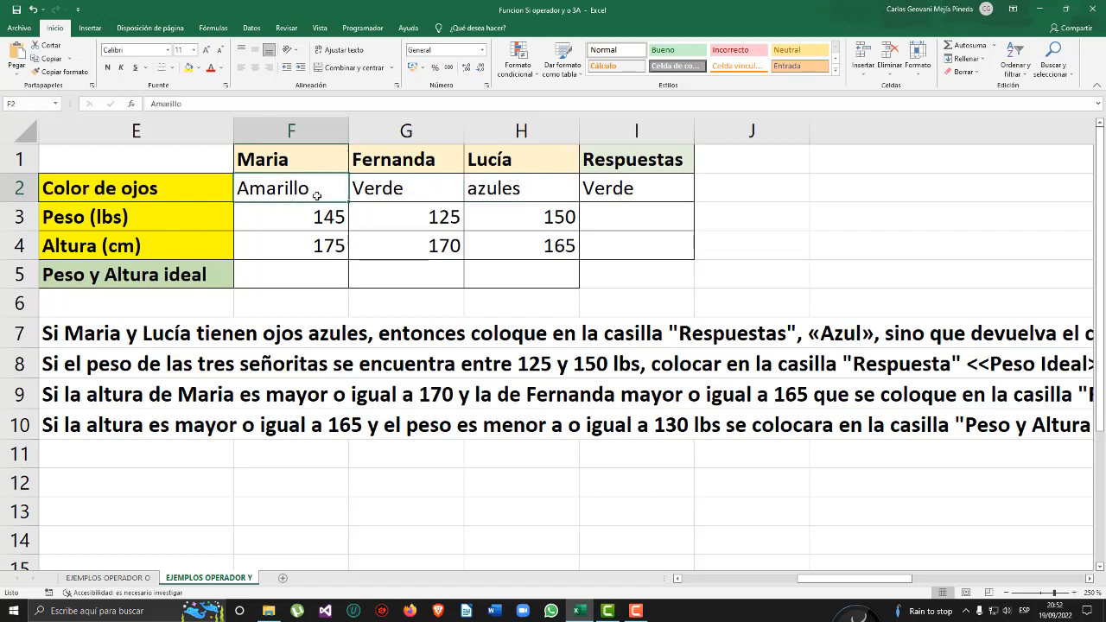
pyautogui.doubleClick(317, 194)
pyautogui.moveTo(316, 195); pyautogui.dragTo(161, 205)
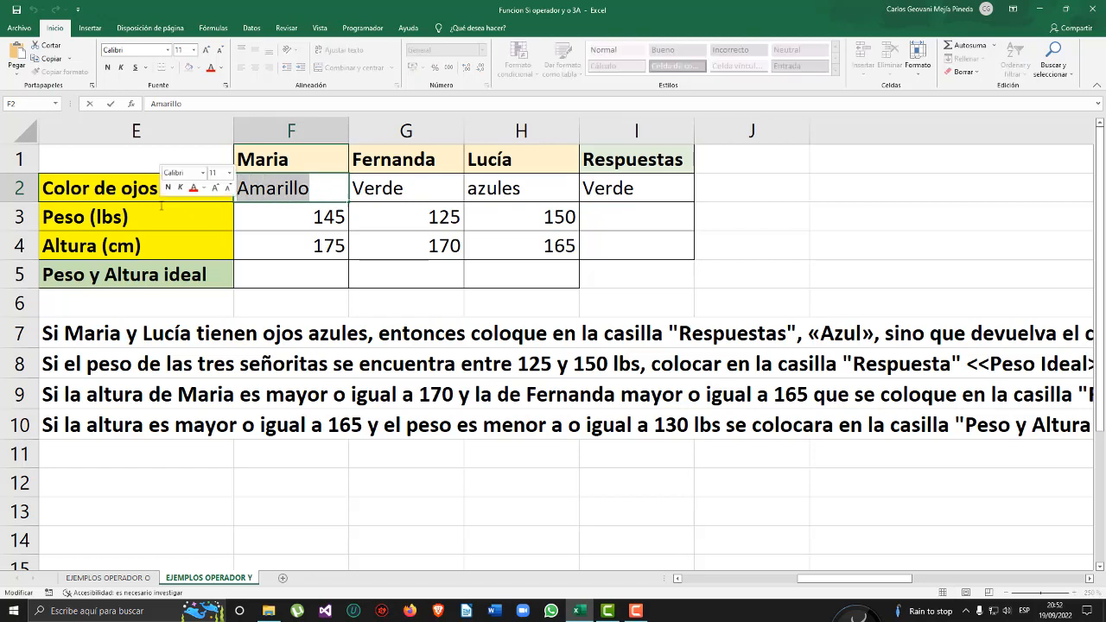
pyautogui.press('BackSpace')
pyautogui.write('Az')
pyautogui.press('BackSpace')
pyautogui.press('BackSpace')
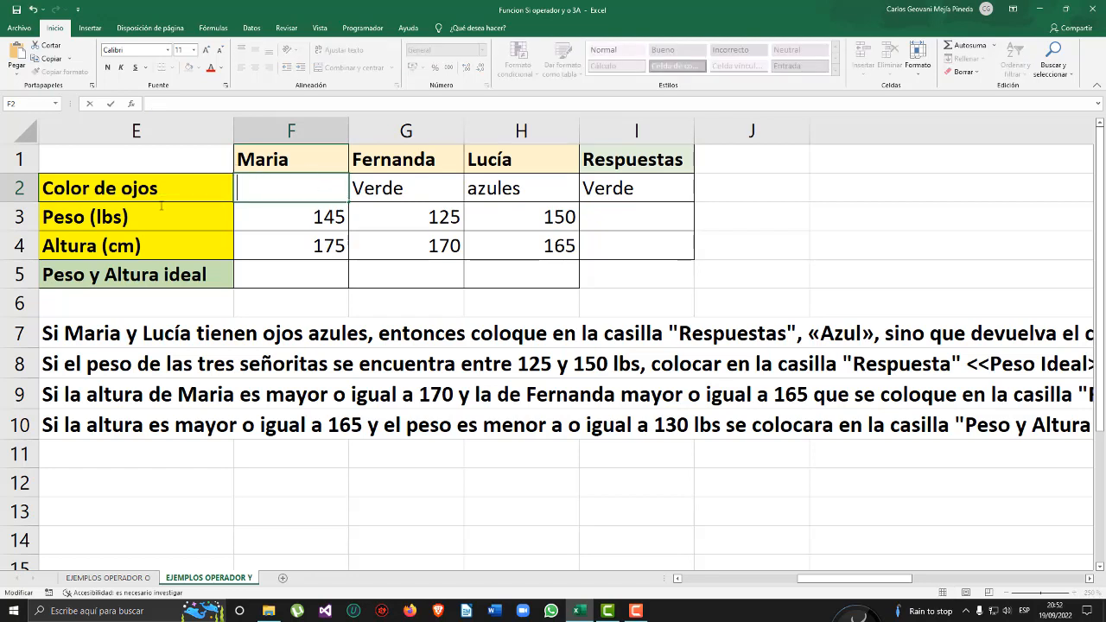
pyautogui.write('azules')
pyautogui.press('Return')
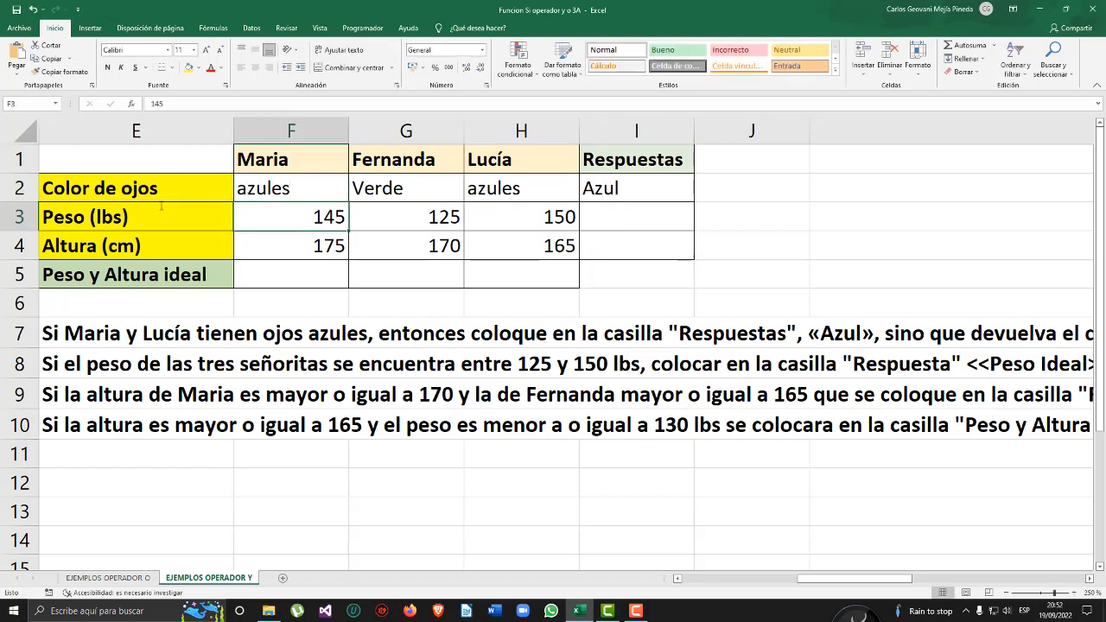
# - Check the I2 result against the eye colours in F2 and H2
pyautogui.click(639, 189)
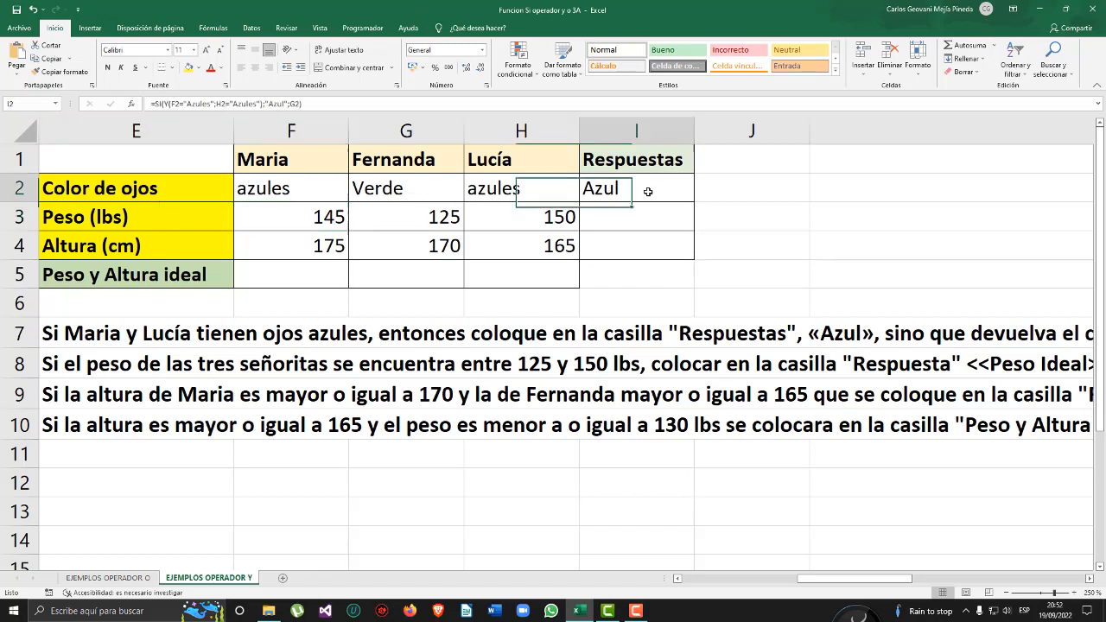
pyautogui.click(259, 188)
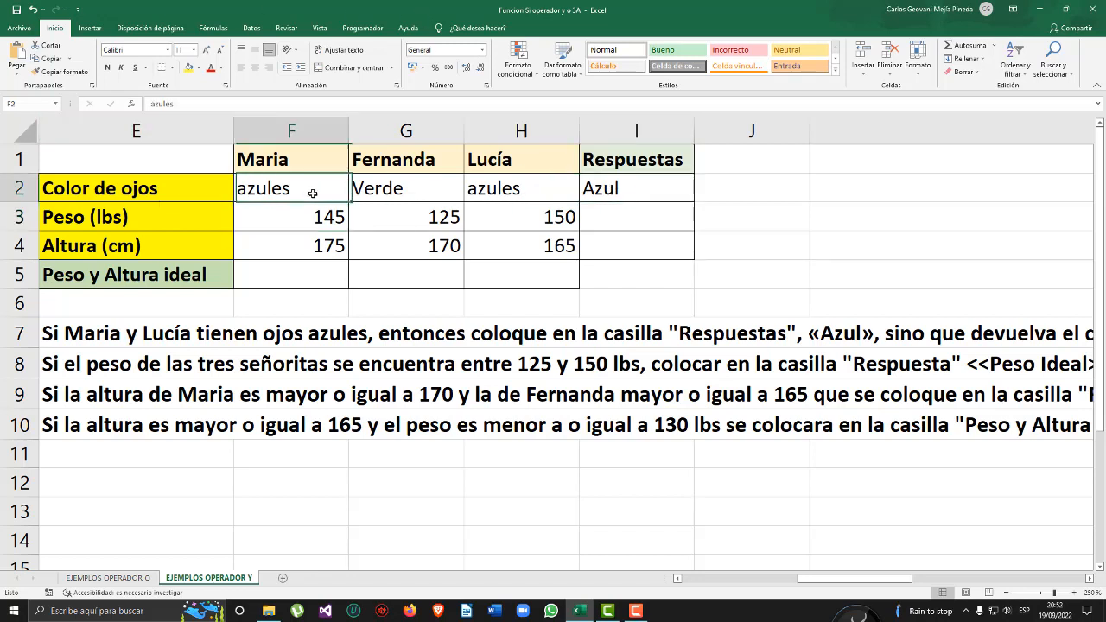
pyautogui.keyDown('ctrl'); pyautogui.click(512, 186); pyautogui.keyUp('ctrl')
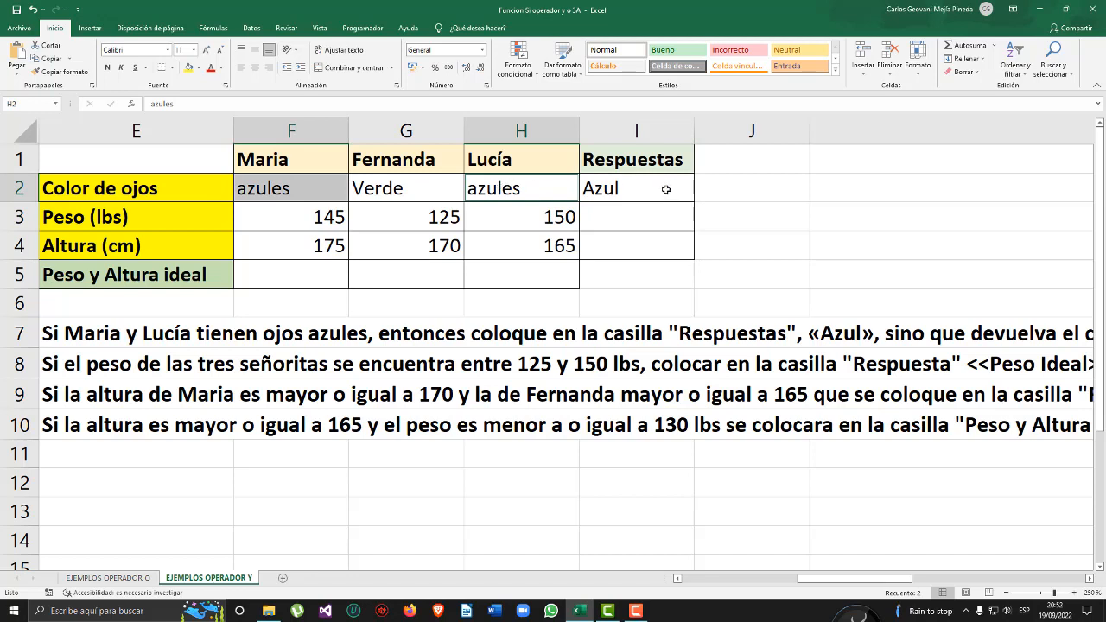
pyautogui.click(633, 182)
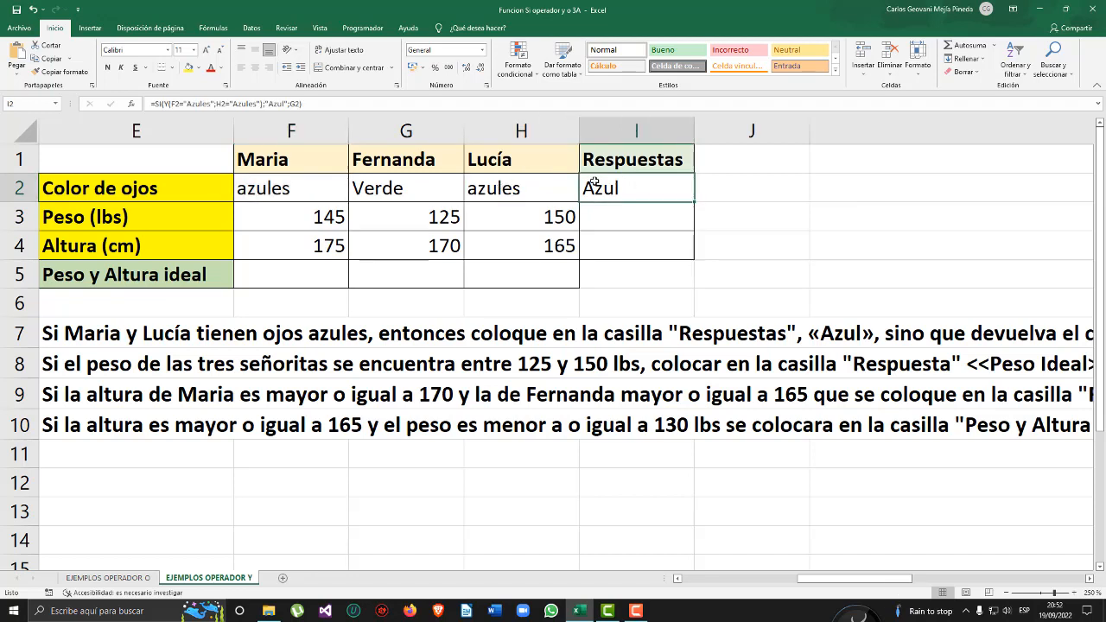
# - Change the eye colour in H2 to "verde" to test the I2 formula with one condition unmet
pyautogui.doubleClick(503, 188)
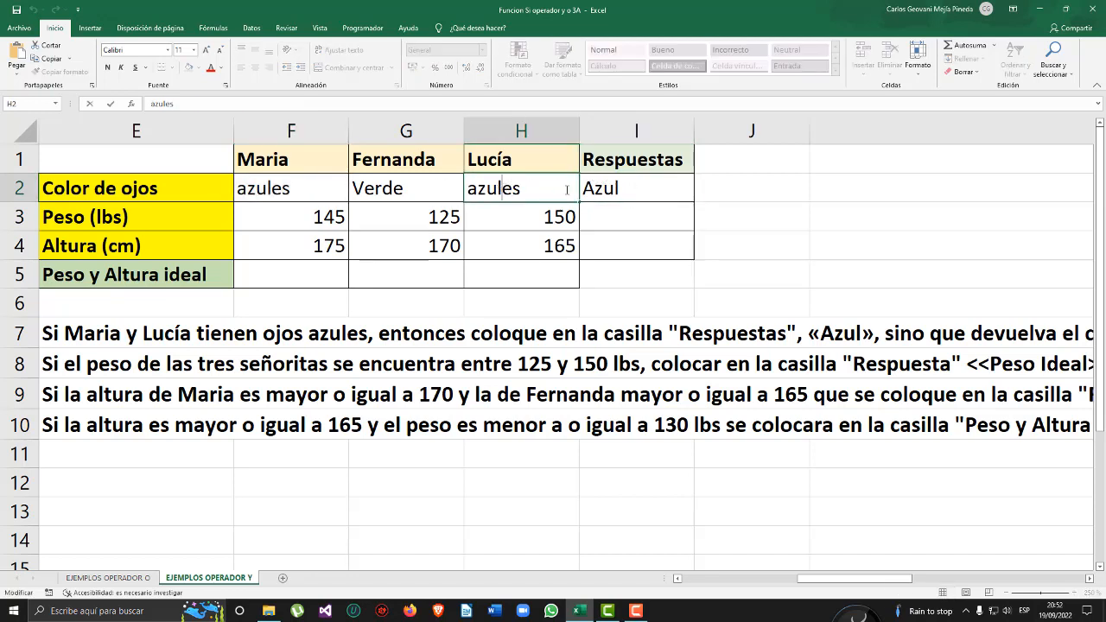
pyautogui.press('BackSpace')
pyautogui.press('BackSpace')
pyautogui.press('BackSpace')
pyautogui.press('BackSpace')
pyautogui.press('BackSpace')
pyautogui.press('BackSpace')
pyautogui.write('verde')
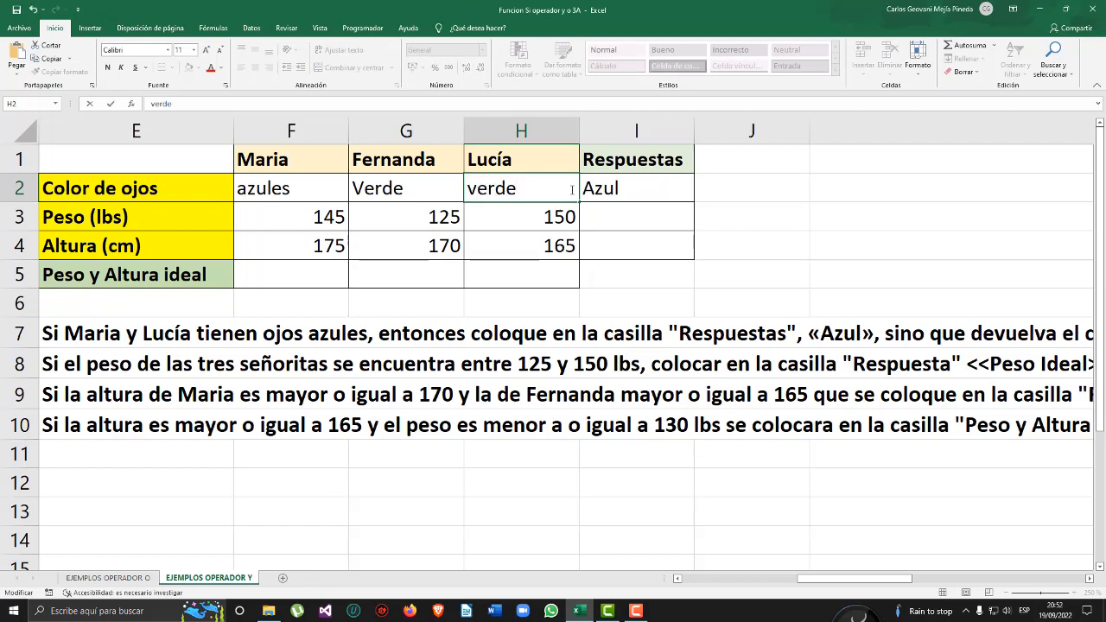
pyautogui.press('Return')
# - Replace the G2 reference in the I2 formula's value if false with the text "Verde"
pyautogui.click(625, 187)
pyautogui.doubleClick(650, 188)
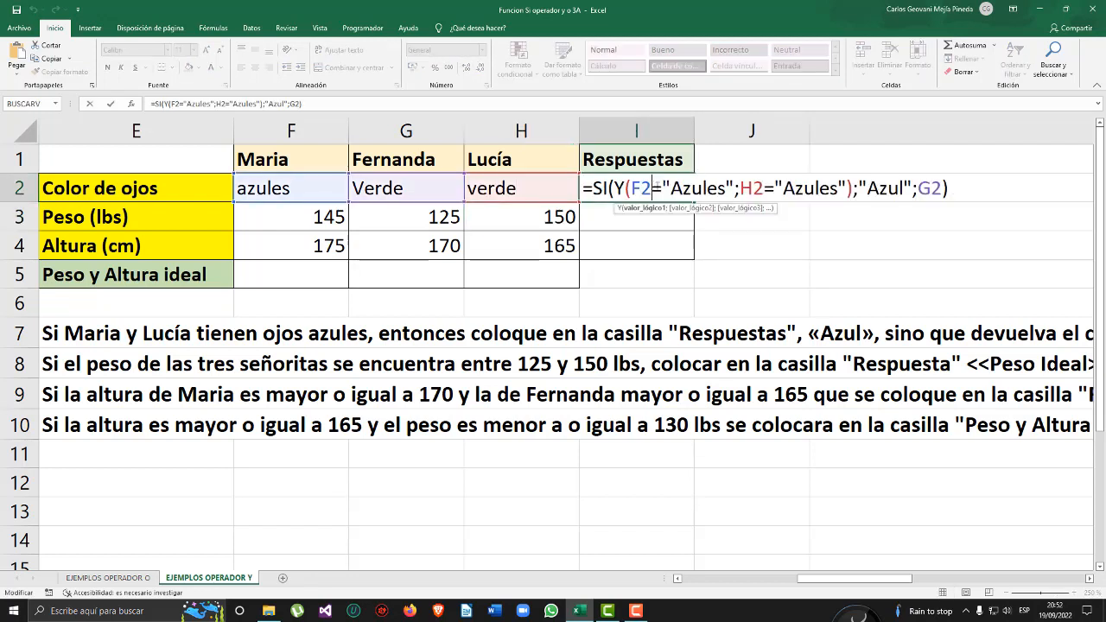
pyautogui.click(942, 188)
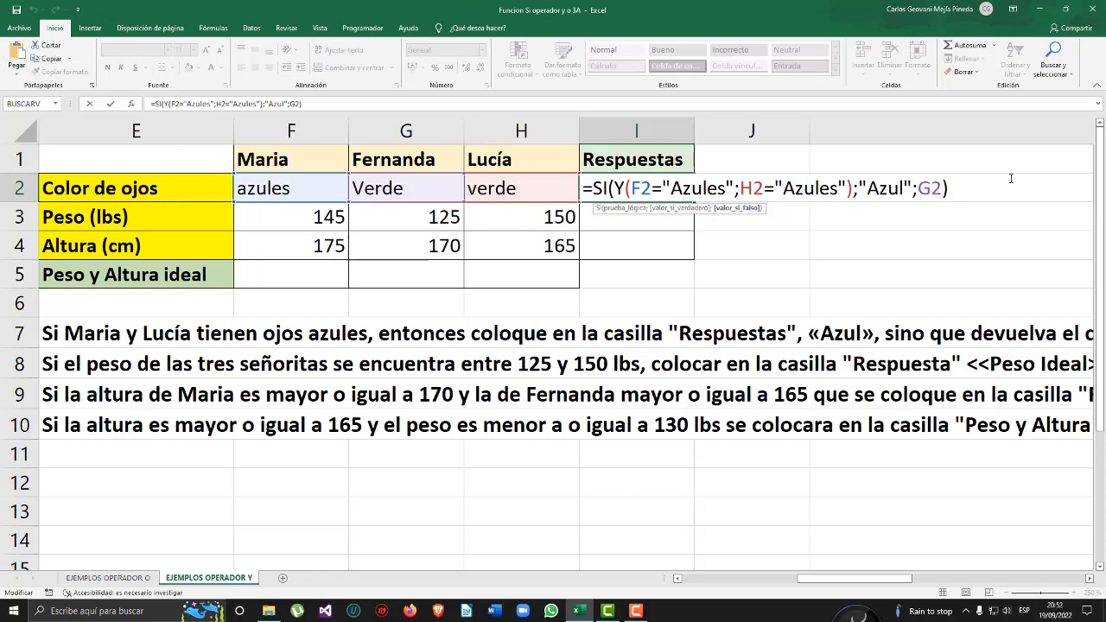
pyautogui.press('BackSpace')
pyautogui.press('BackSpace')
pyautogui.press('BackSpace')
pyautogui.write(';"Verde')
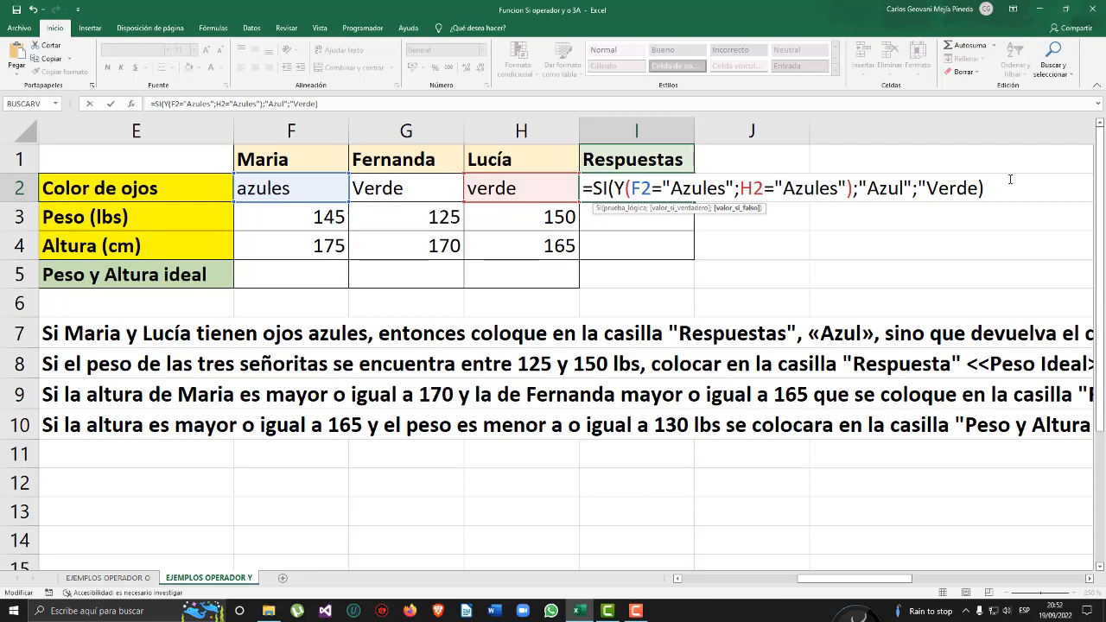
pyautogui.write('"')
pyautogui.click(1007, 186)
pyautogui.press('Return')
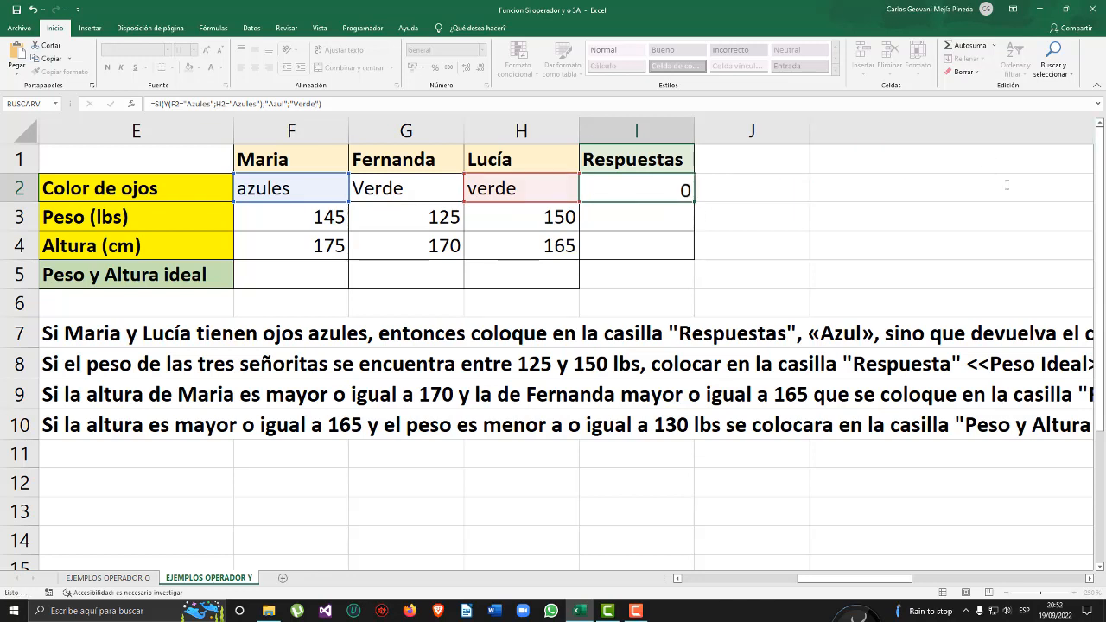
# - Review the eye colours in H2 and F2 alongside the I2 result from the edited formula
pyautogui.click(501, 183)
pyautogui.click(310, 196)
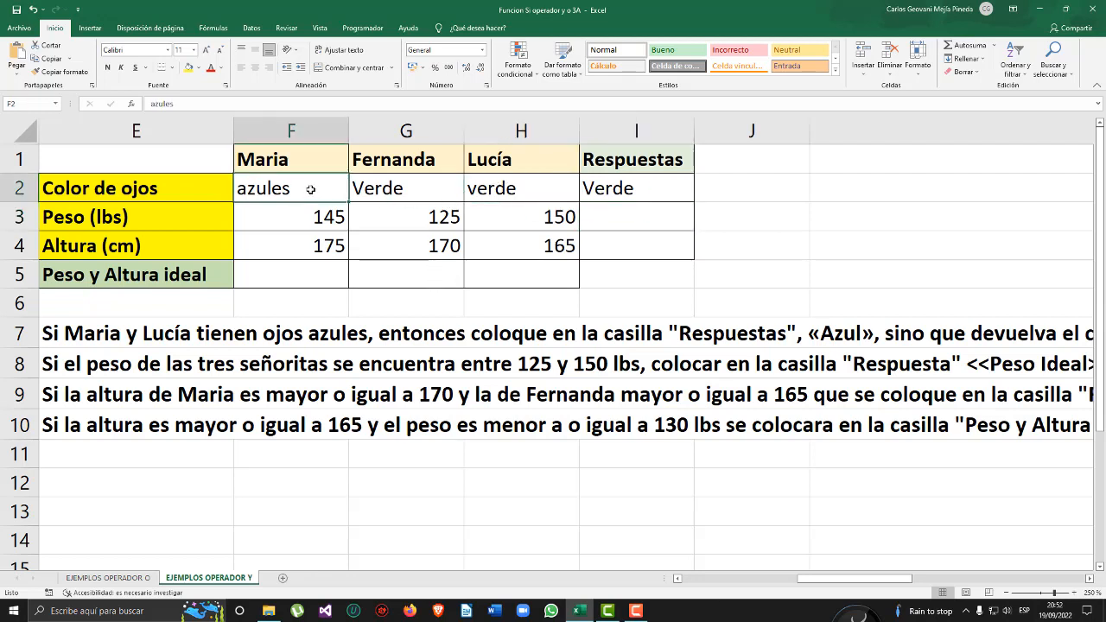
pyautogui.click(611, 187)
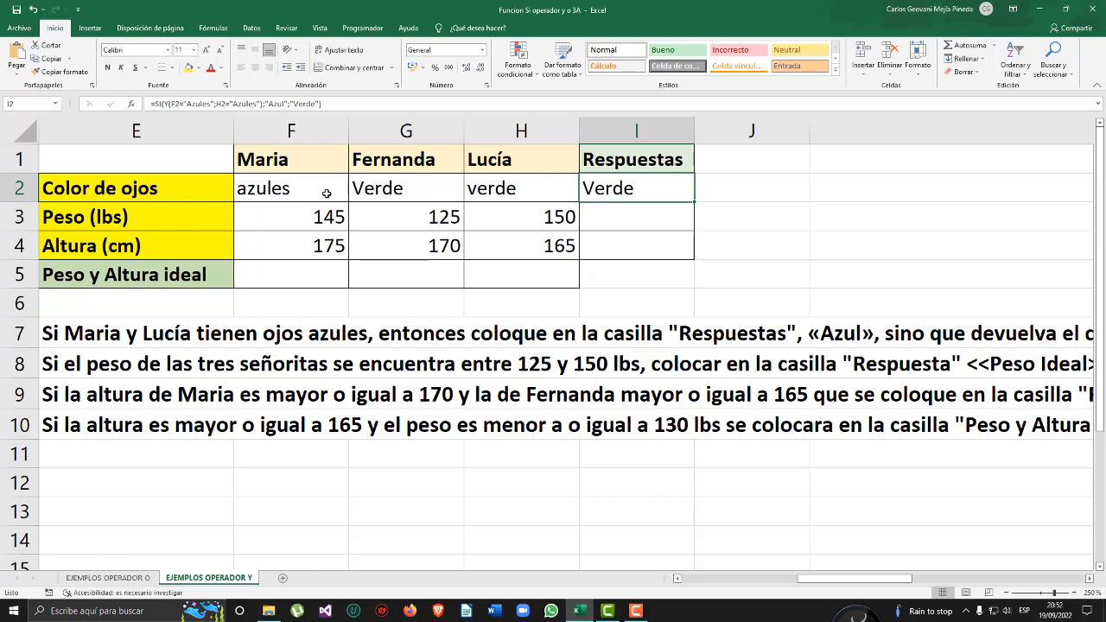
# - Change the eye colour in G2 to "Rojo"
pyautogui.click(433, 186)
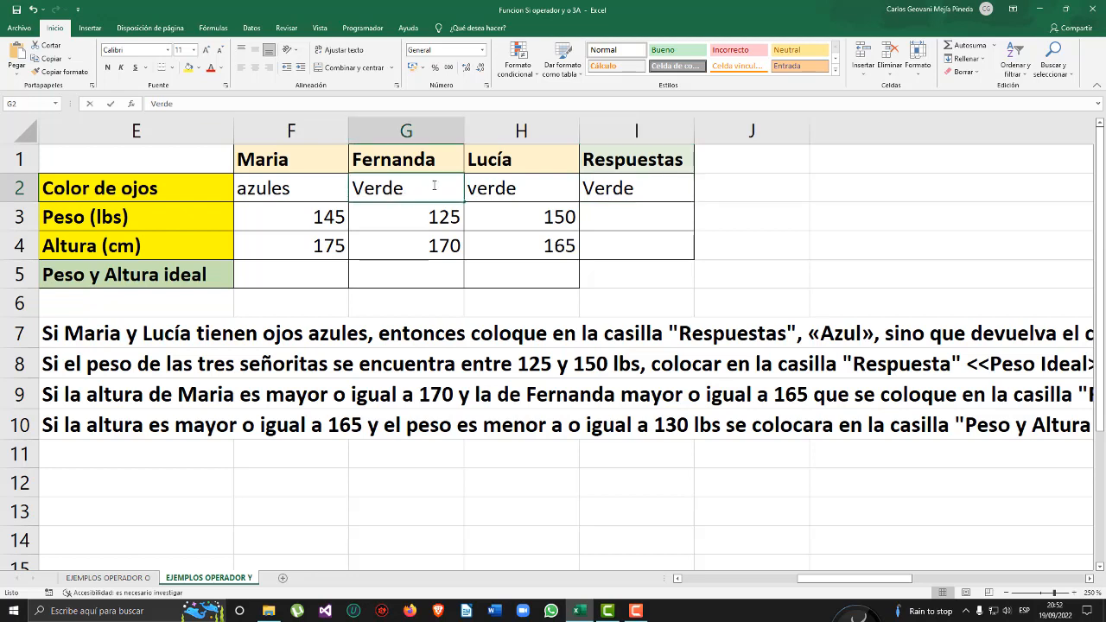
pyautogui.doubleClick(435, 186)
pyautogui.press('BackSpace')
pyautogui.press('BackSpace')
pyautogui.press('BackSpace')
pyautogui.press('BackSpace')
pyautogui.press('BackSpace')
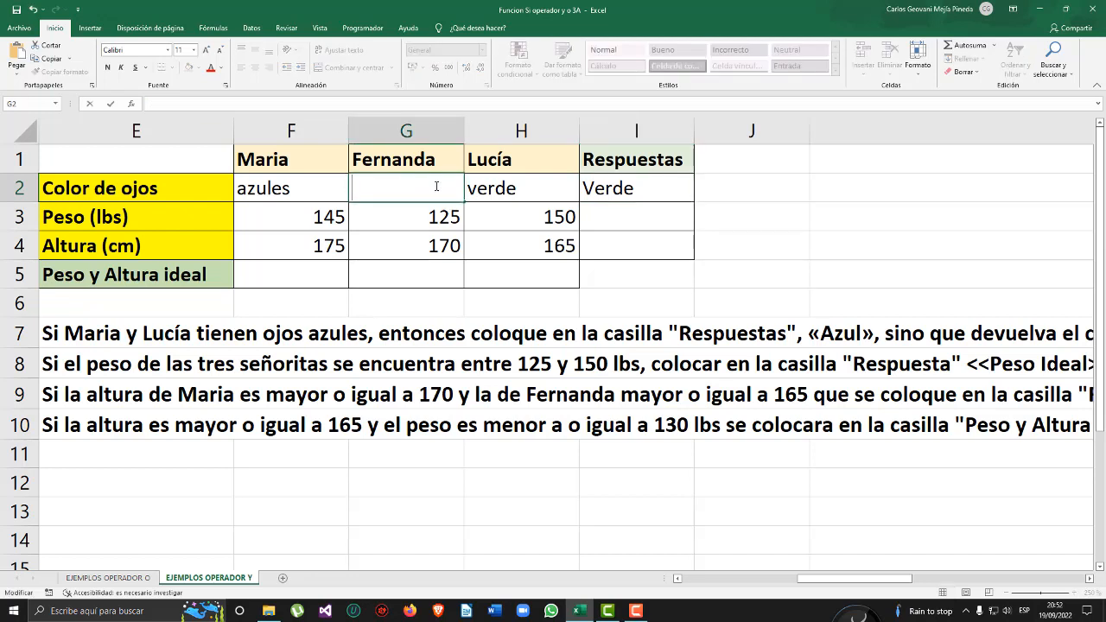
pyautogui.write('Rojo')
pyautogui.press('Return')
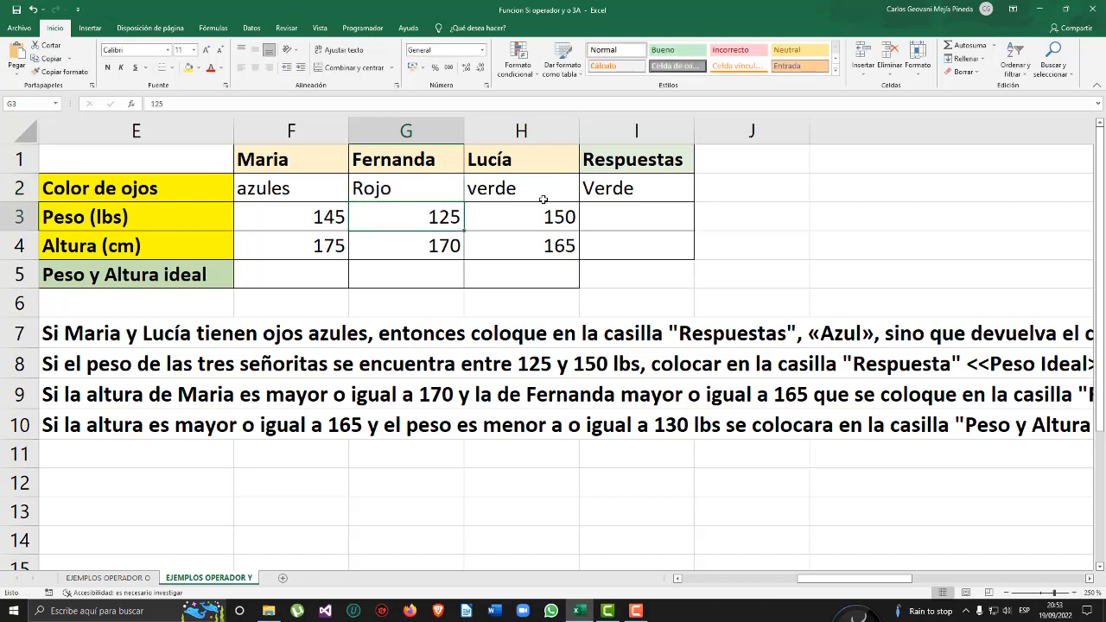
# - Check whether I2 follows the new G2 colour, and compare the two tested cells F2 and H2
pyautogui.click(644, 191)
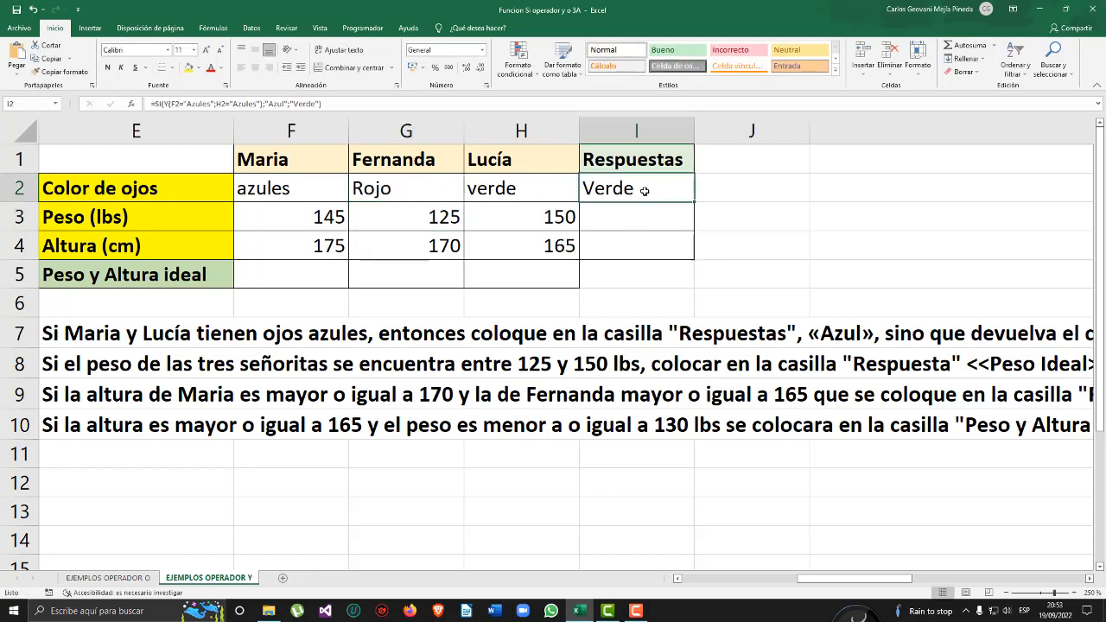
pyautogui.click(302, 183)
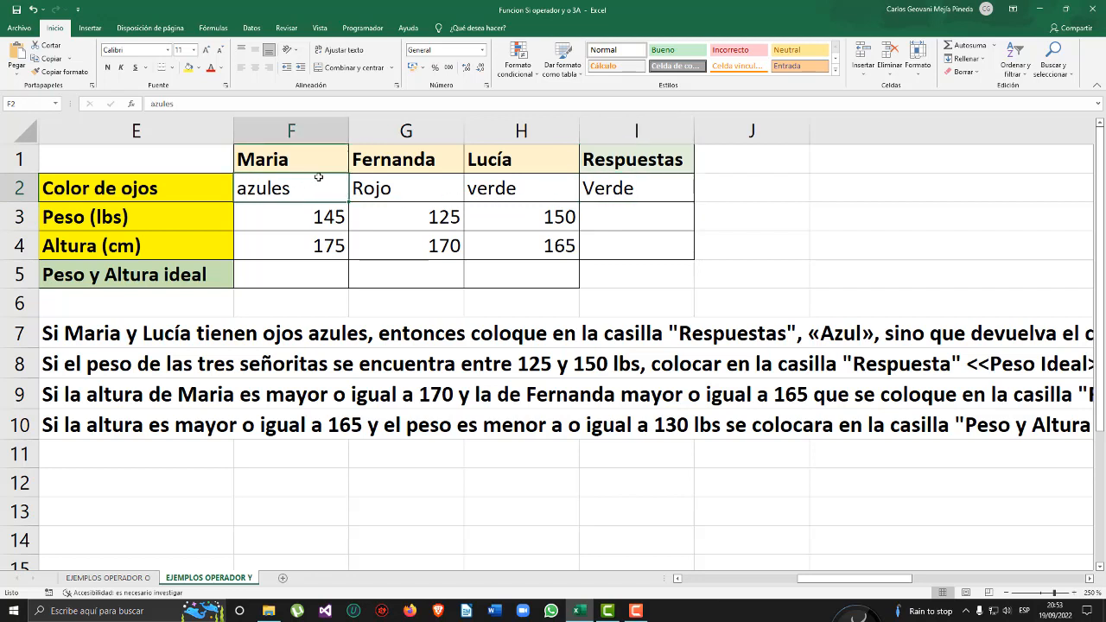
pyautogui.click(522, 183)
pyautogui.click(290, 188)
pyautogui.keyDown('ctrl'); pyautogui.click(522, 184); pyautogui.keyUp('ctrl')
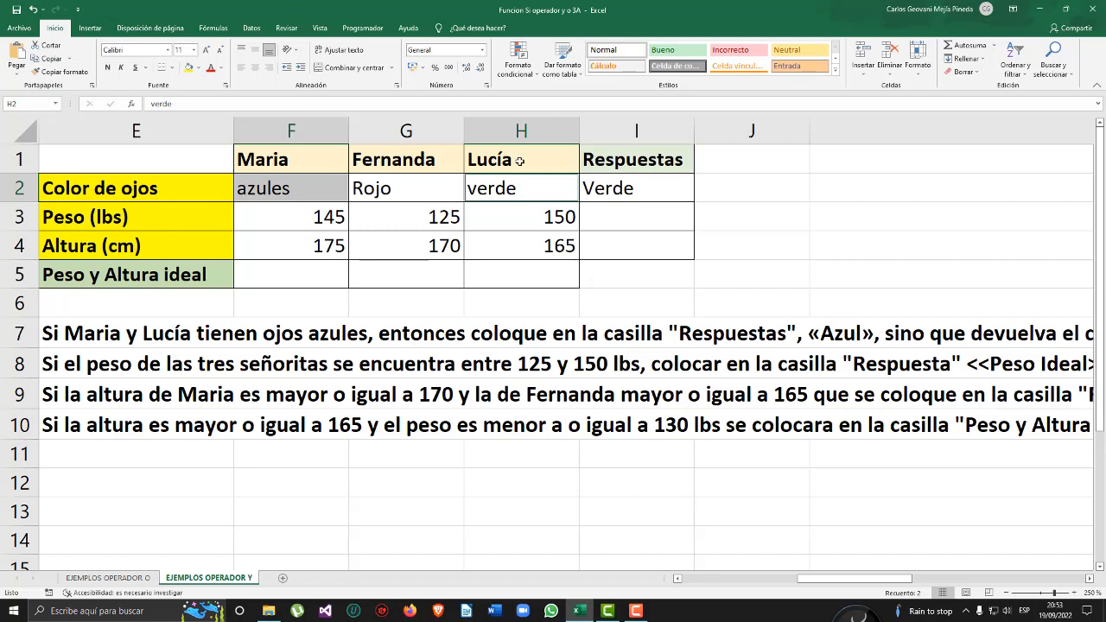
# - Set the eye colour in H2 to "azules" to test I2 with both conditions met
pyautogui.click(508, 229)
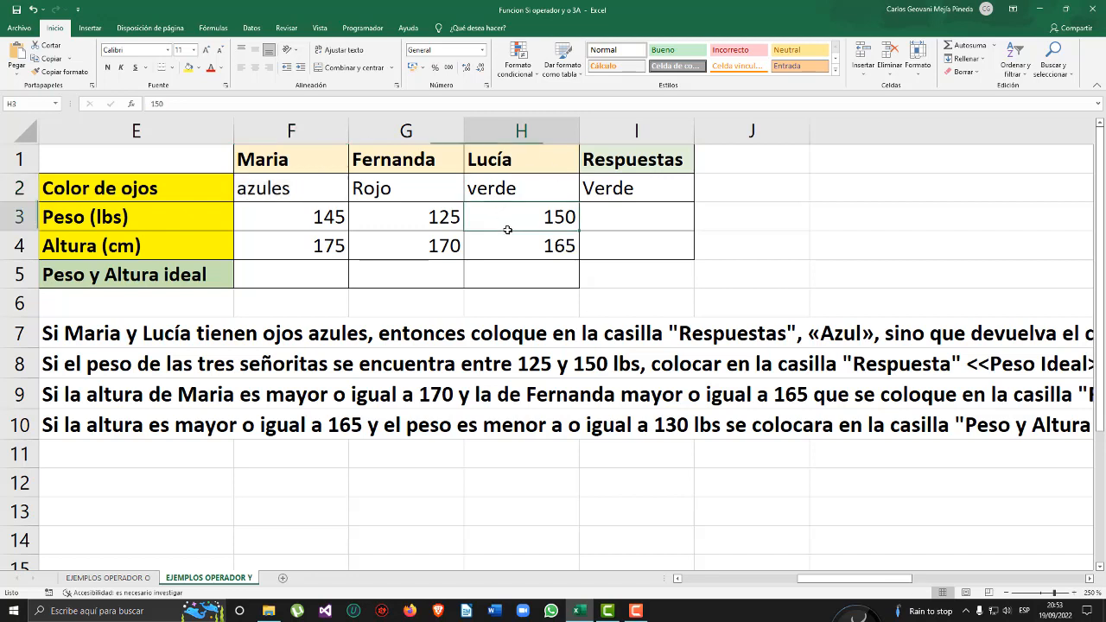
pyautogui.doubleClick(522, 188)
pyautogui.moveTo(523, 187); pyautogui.dragTo(408, 189)
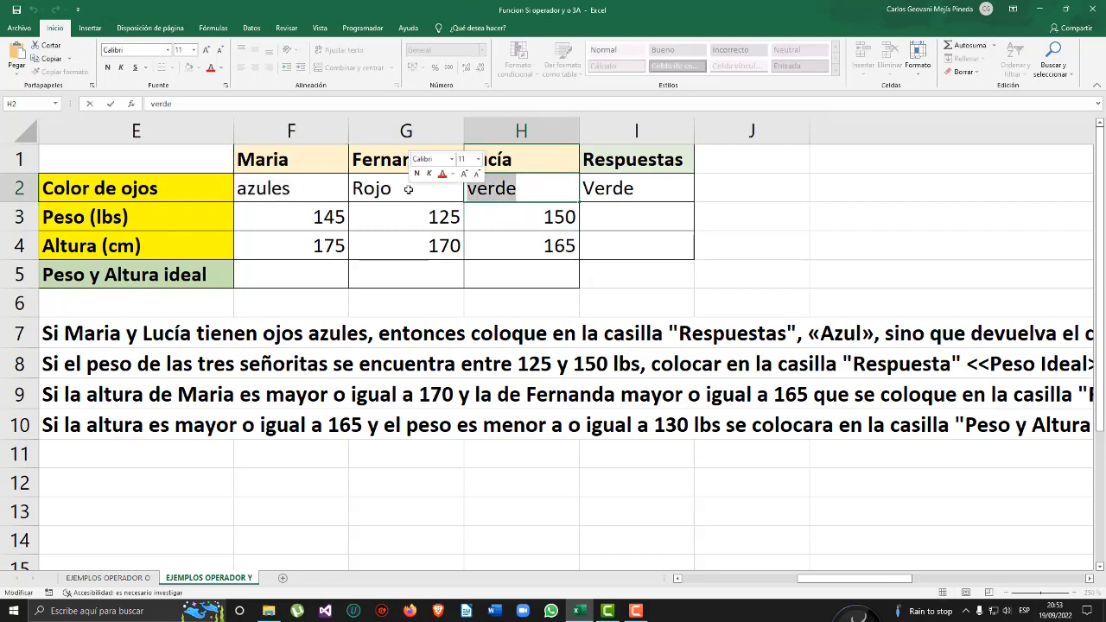
pyautogui.write('azules')
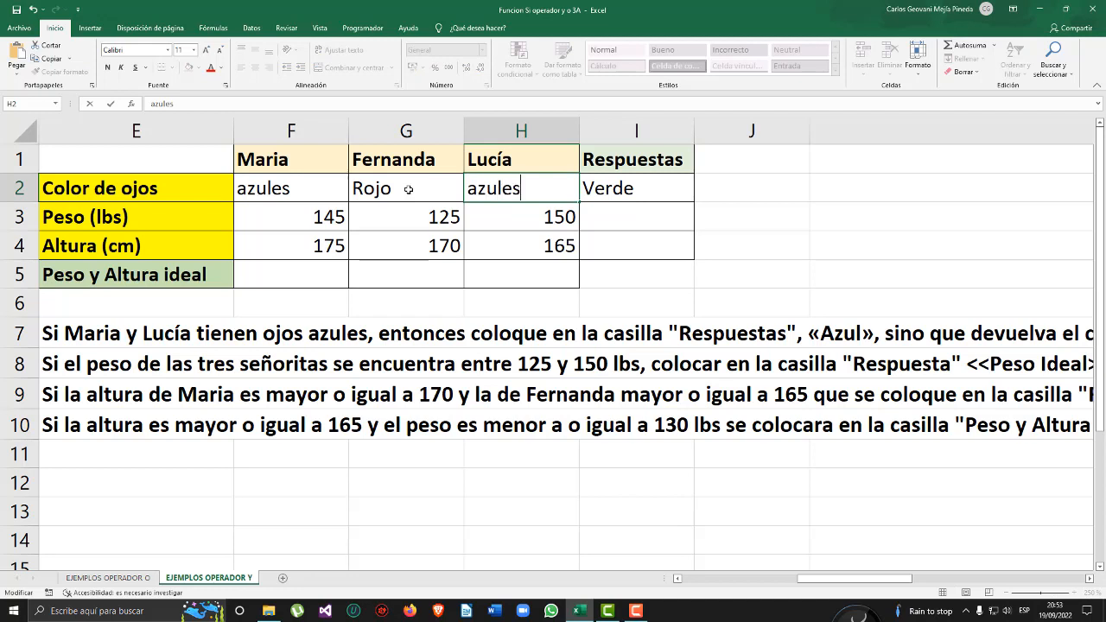
pyautogui.press('Return')
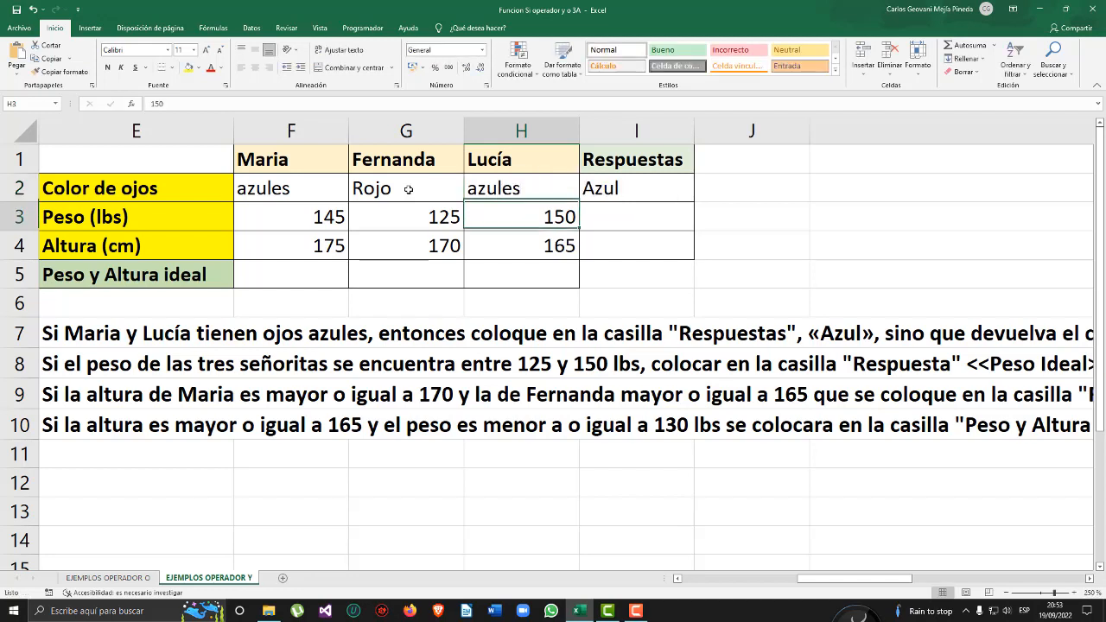
# - Set the eye colour in H2 to "gris" to test the I2 formula's false case
pyautogui.doubleClick(490, 189)
pyautogui.moveTo(523, 189); pyautogui.dragTo(354, 188)
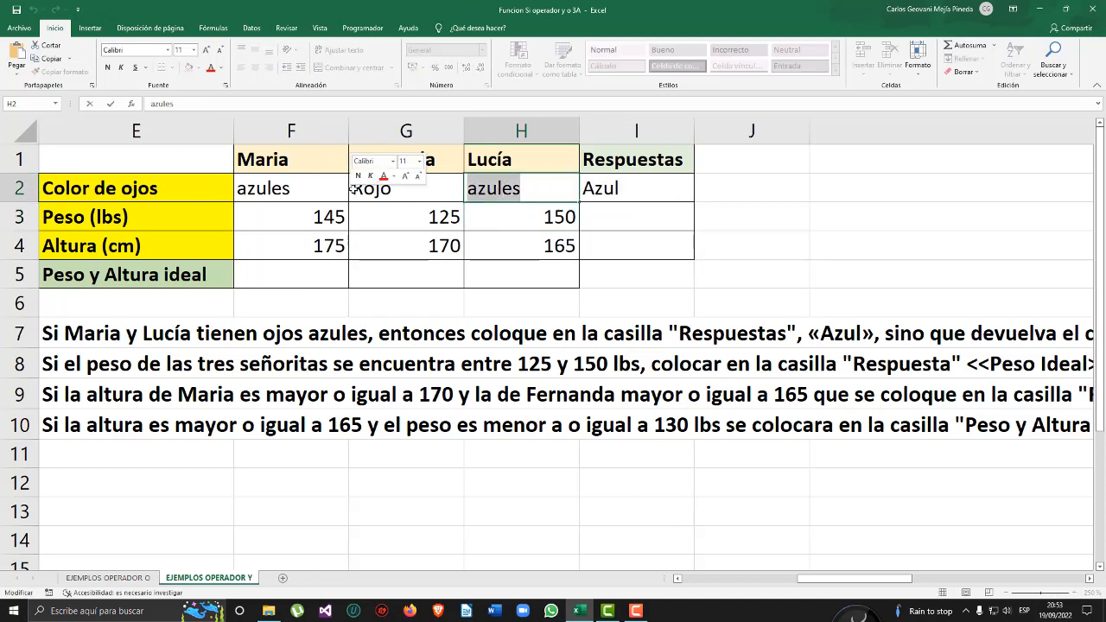
pyautogui.press('BackSpace')
pyautogui.write('gris')
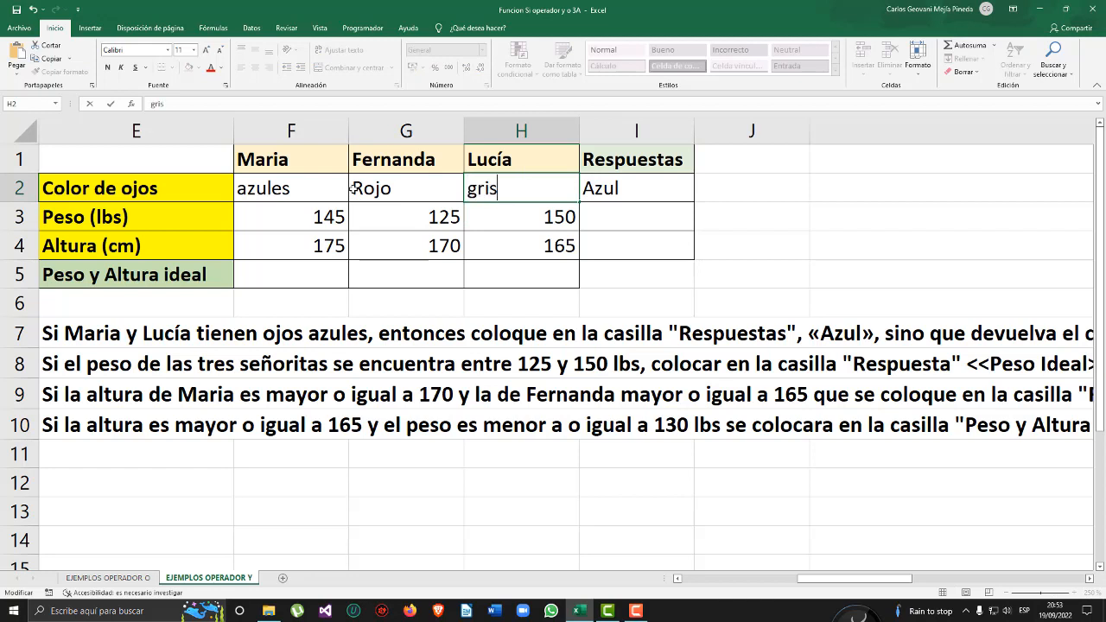
pyautogui.press('Return')
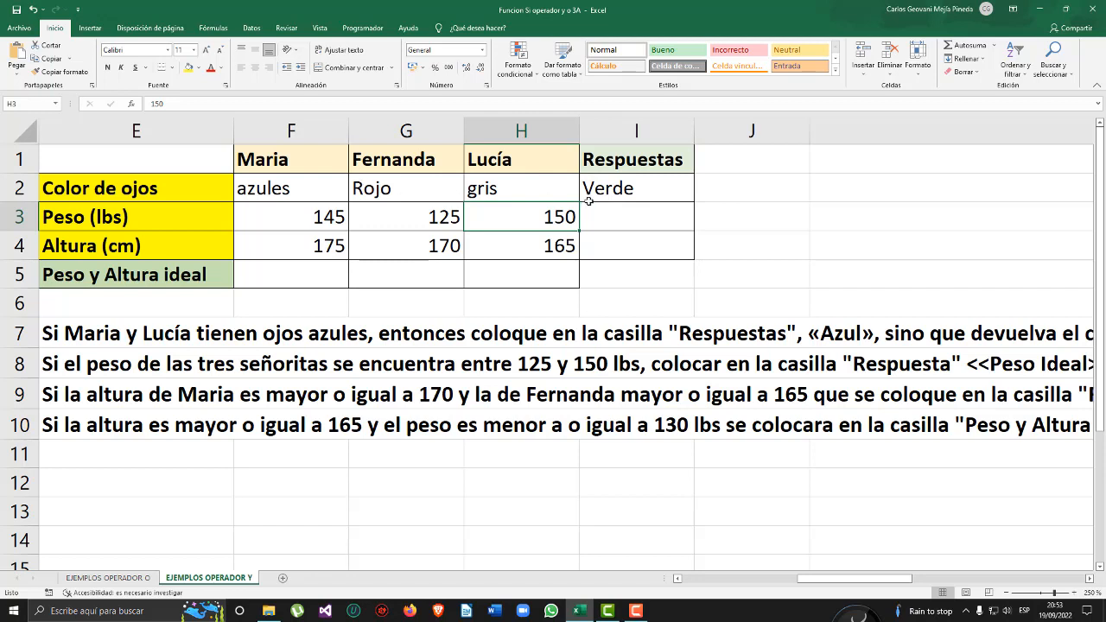
# - Replace the fixed text "Verde" in the I2 formula's value if false with a reference to G2
pyautogui.doubleClick(639, 189)
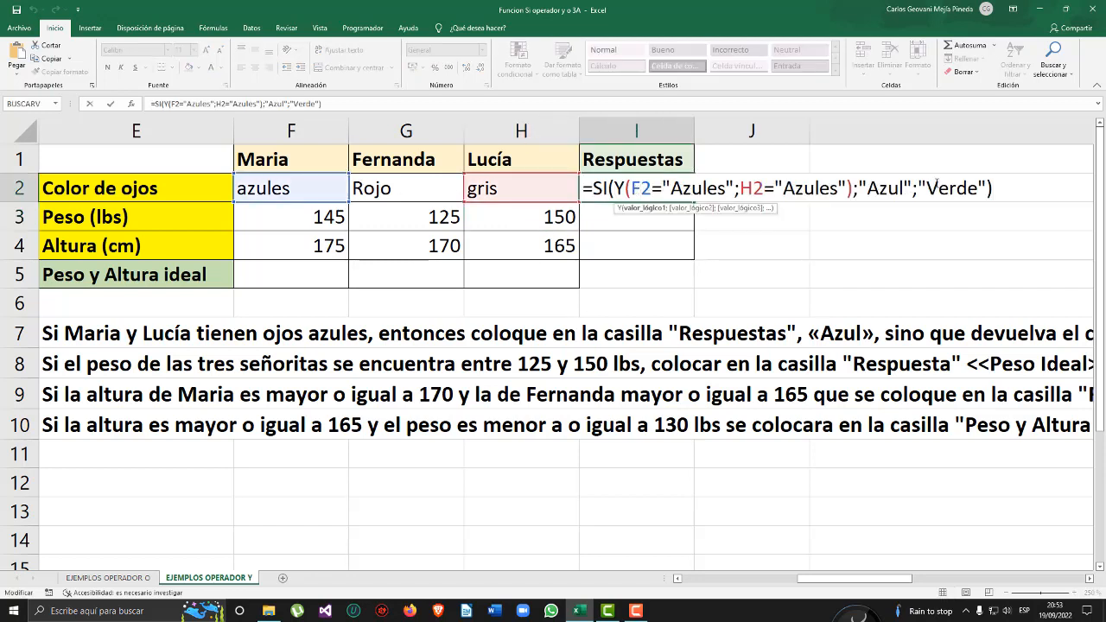
pyautogui.moveTo(922, 186); pyautogui.dragTo(985, 190)
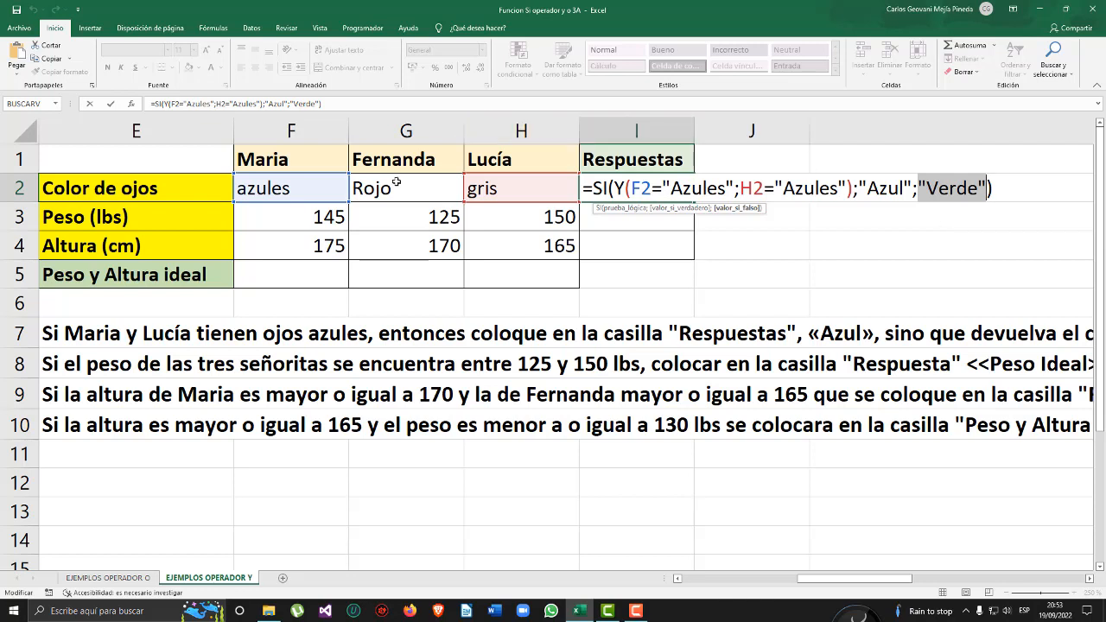
pyautogui.press('BackSpace')
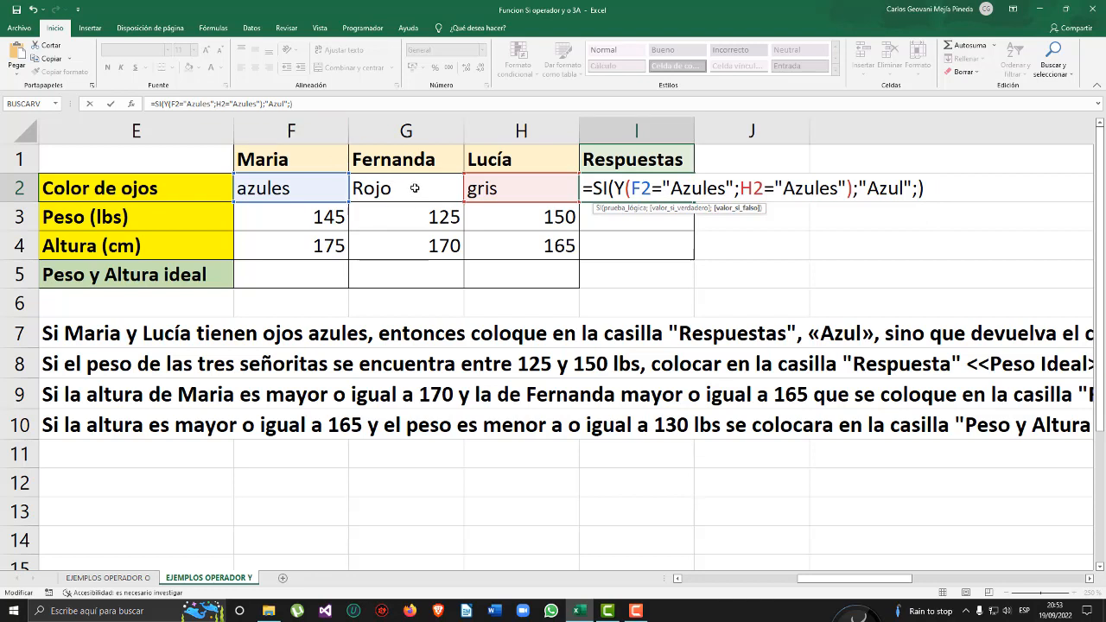
pyautogui.click(415, 187)
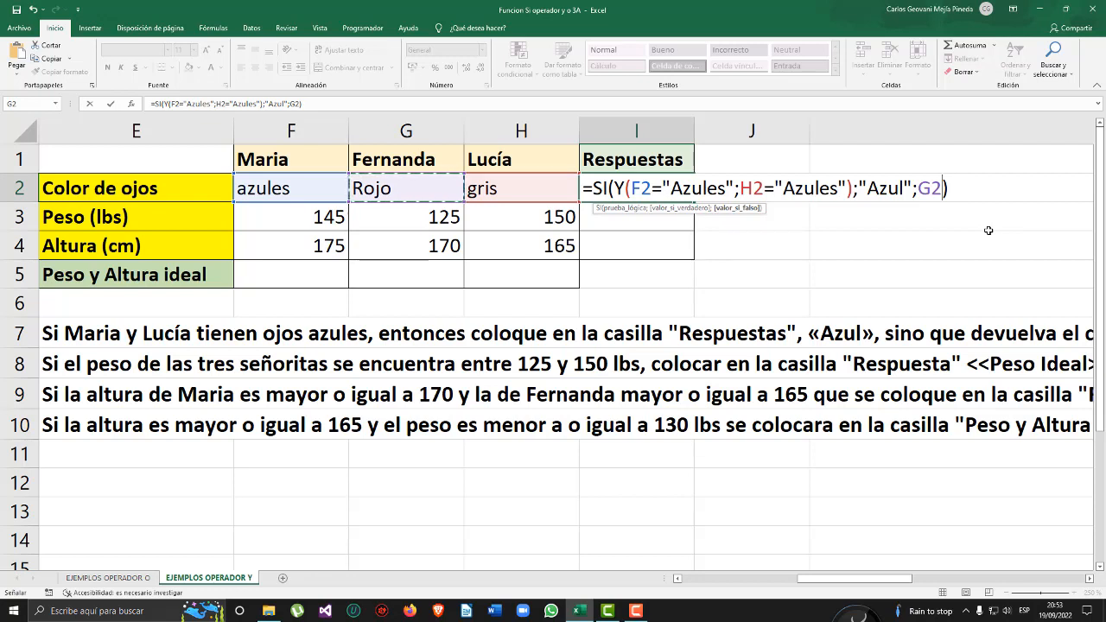
pyautogui.click(962, 184)
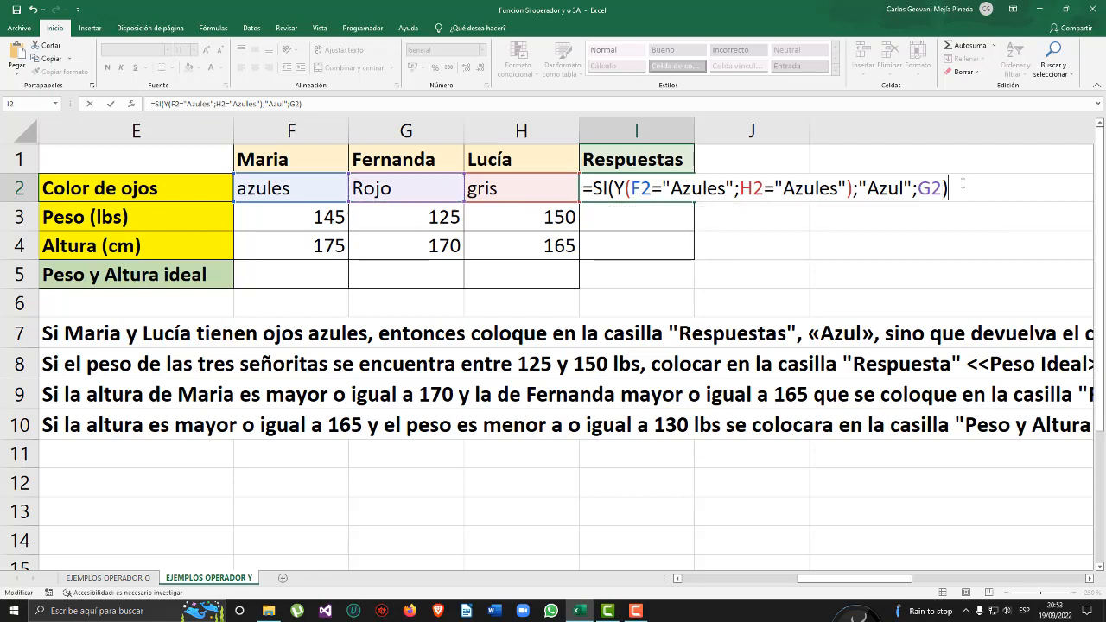
pyautogui.press('Return')
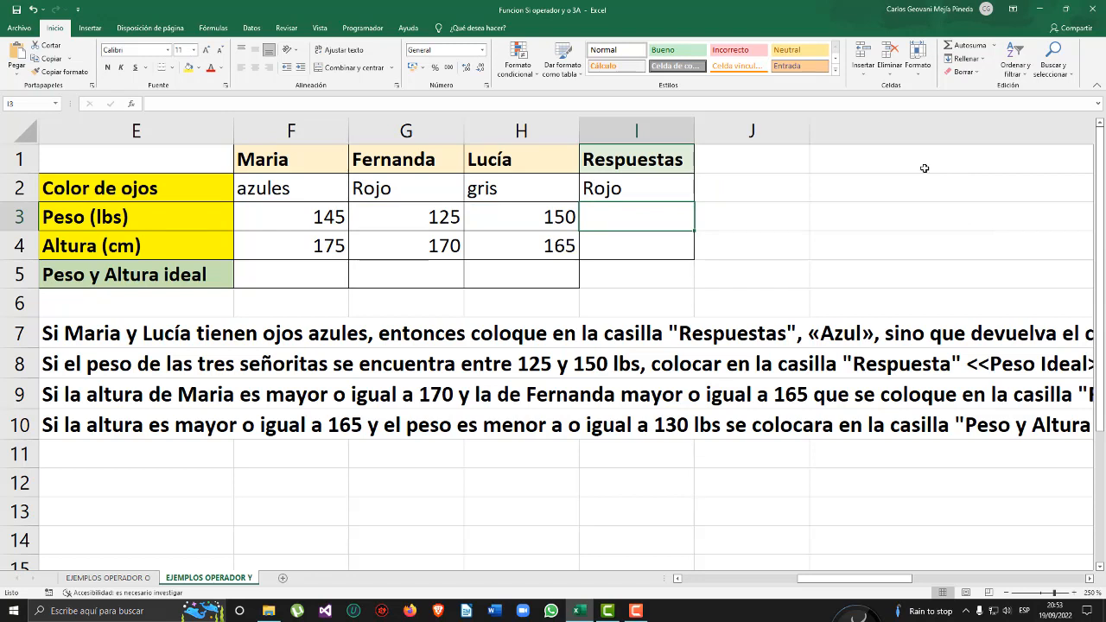
# - Set the eye colour in G2 to "verde" to test the G2 reference in the I2 formula
pyautogui.click(588, 188)
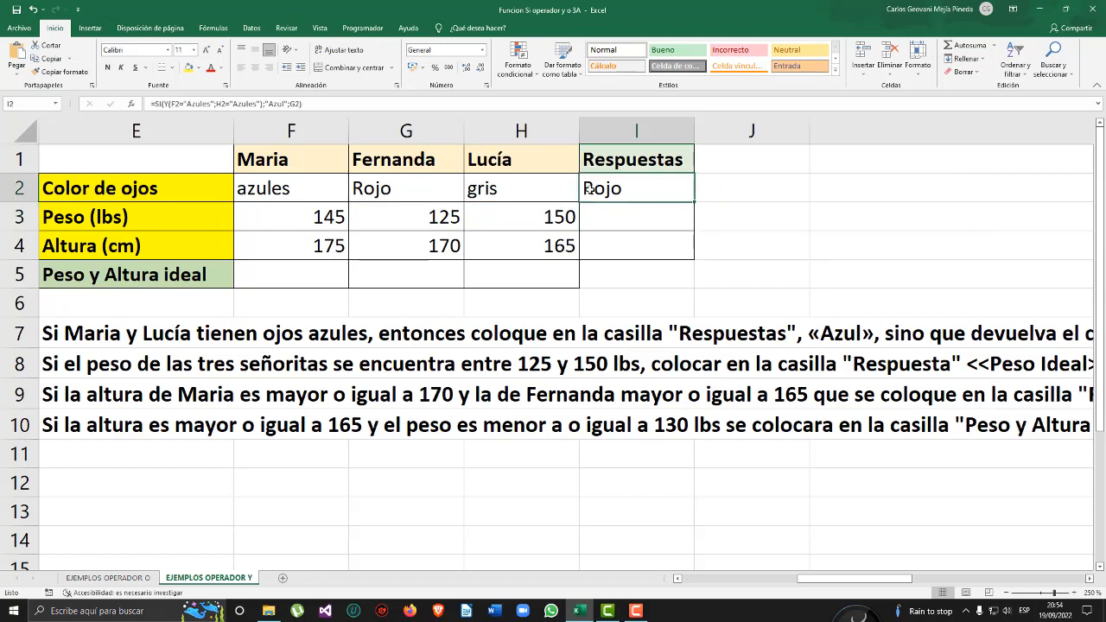
pyautogui.doubleClick(435, 181)
pyautogui.moveTo(435, 181); pyautogui.dragTo(206, 185)
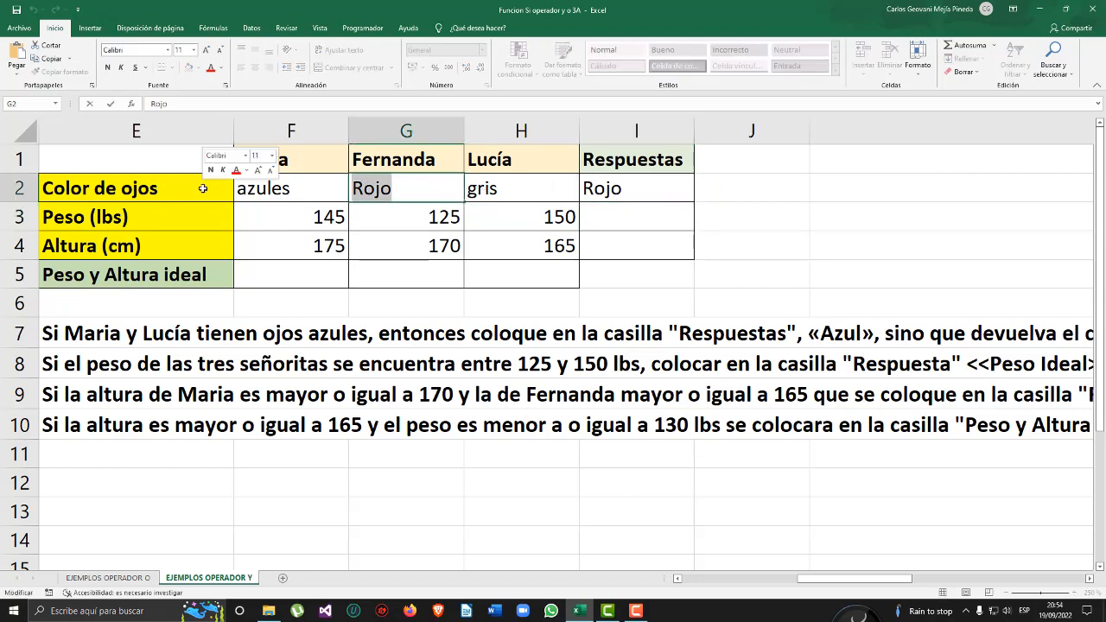
pyautogui.press('BackSpace')
pyautogui.write('verd4e')
pyautogui.press('BackSpace')
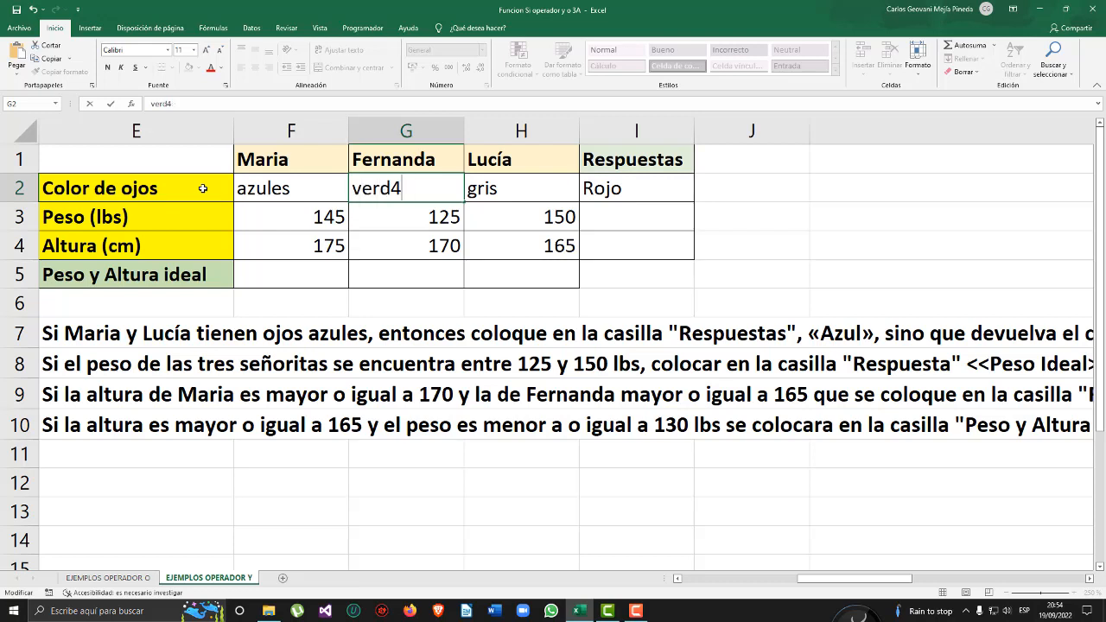
pyautogui.press('BackSpace')
pyautogui.write('e')
pyautogui.press('Return')
# - Set the eye colour in F2 to "negro" and compare the I2 result with G2
pyautogui.press('Up')
pyautogui.press('Right')
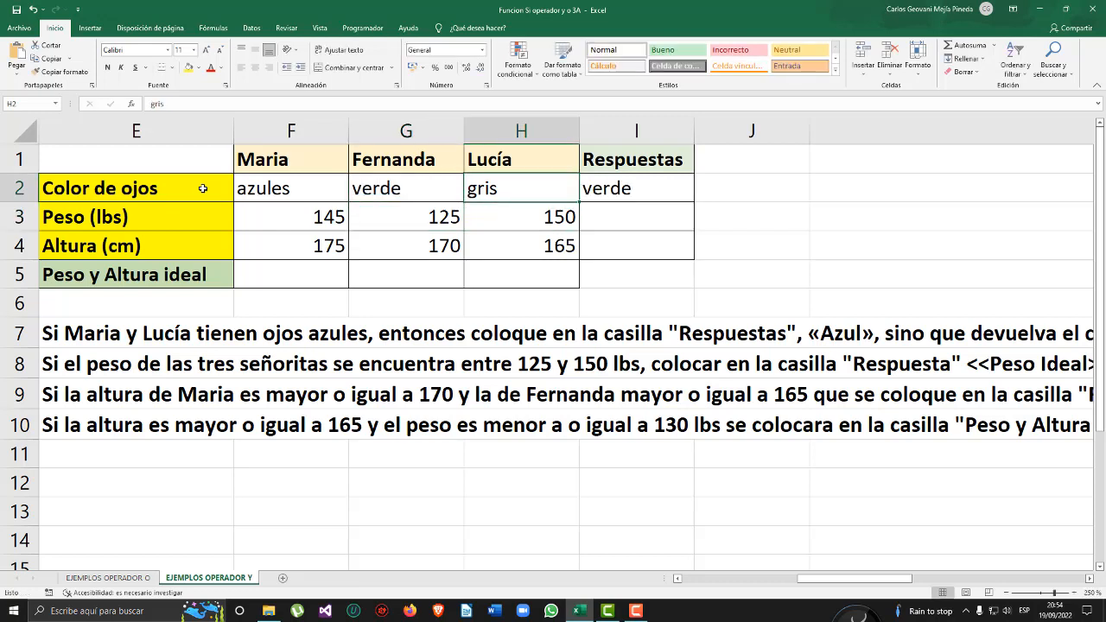
pyautogui.press('Left')
pyautogui.press('Left')
pyautogui.write('negro')
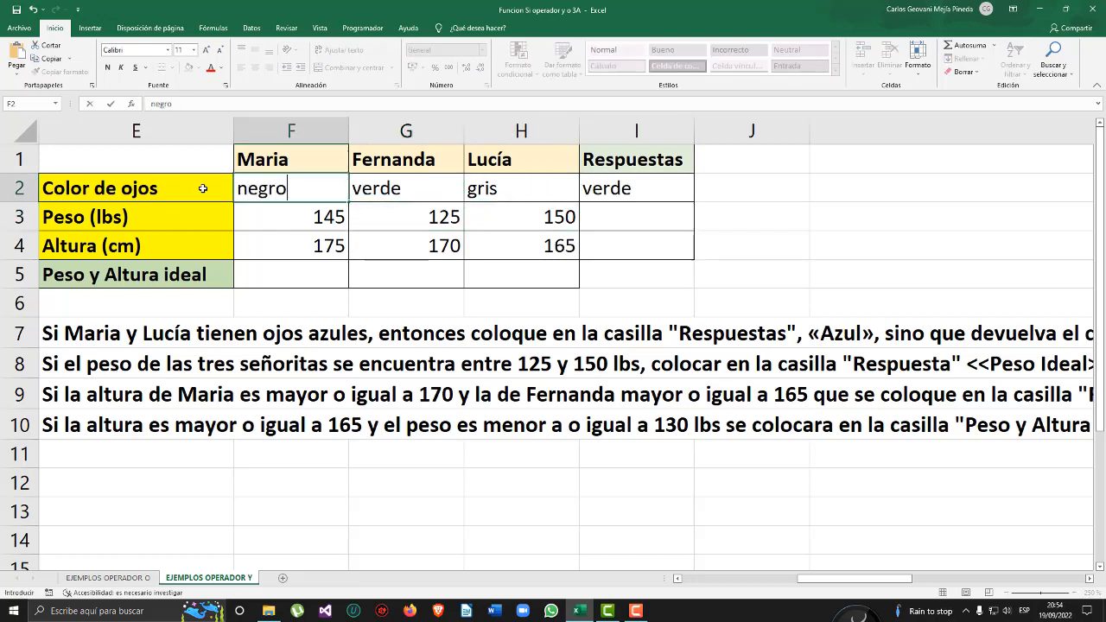
pyautogui.press('Return')
pyautogui.press('Right')
pyautogui.press('Right')
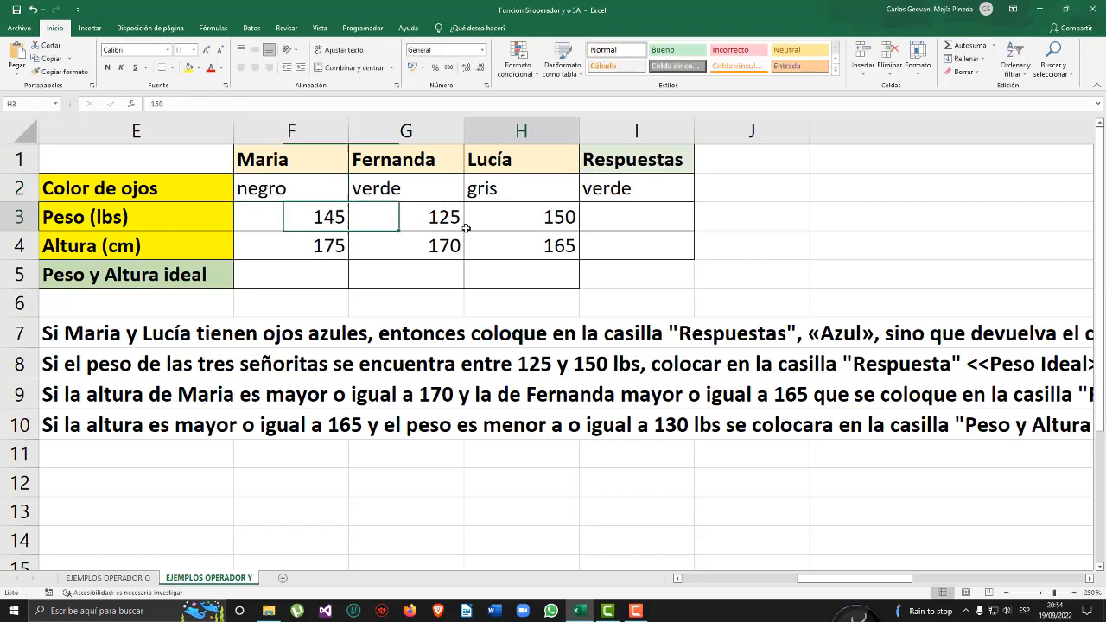
pyautogui.click(651, 199)
pyautogui.click(436, 193)
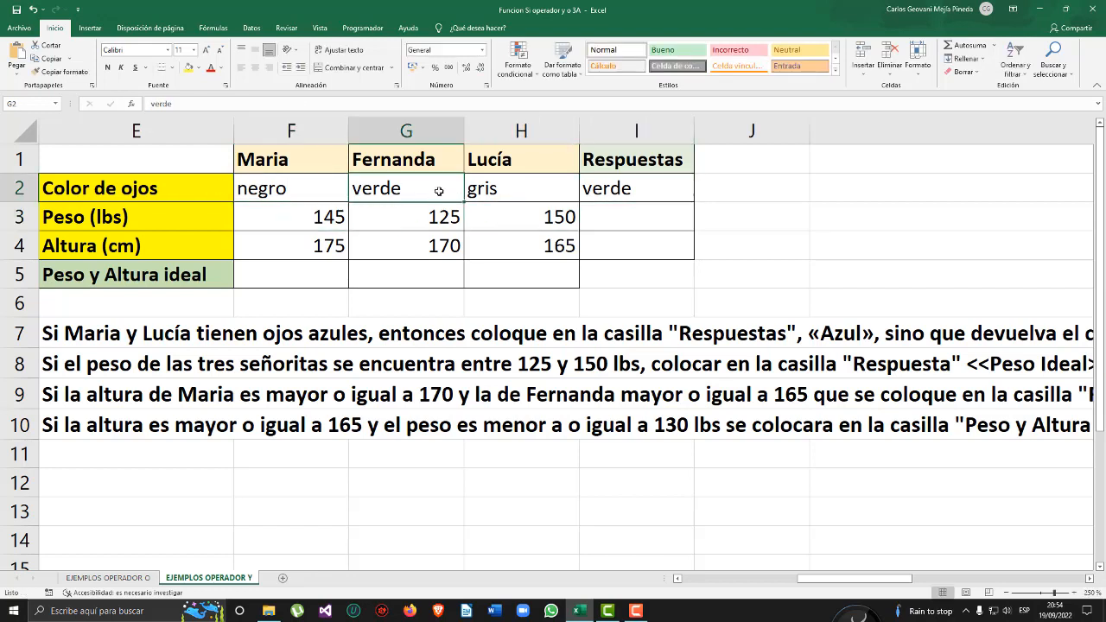
pyautogui.click(598, 195)
# - Start a SI formula with the Y operator in I3, using the conditions F3>=125 and F3<=150 from row 8
pyautogui.click(630, 221)
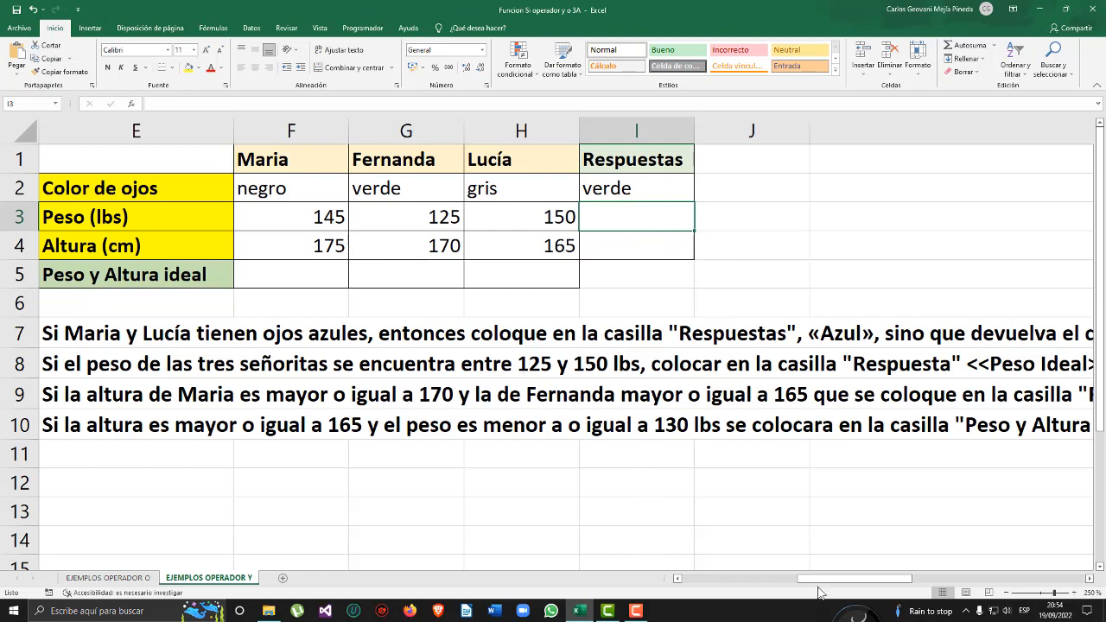
pyautogui.moveTo(826, 579)
pyautogui.mouseDown()
pyautogui.moveTo(946, 579)
pyautogui.moveTo(752, 579)
pyautogui.moveTo(821, 579)
pyautogui.mouseUp()
pyautogui.click(660, 277)
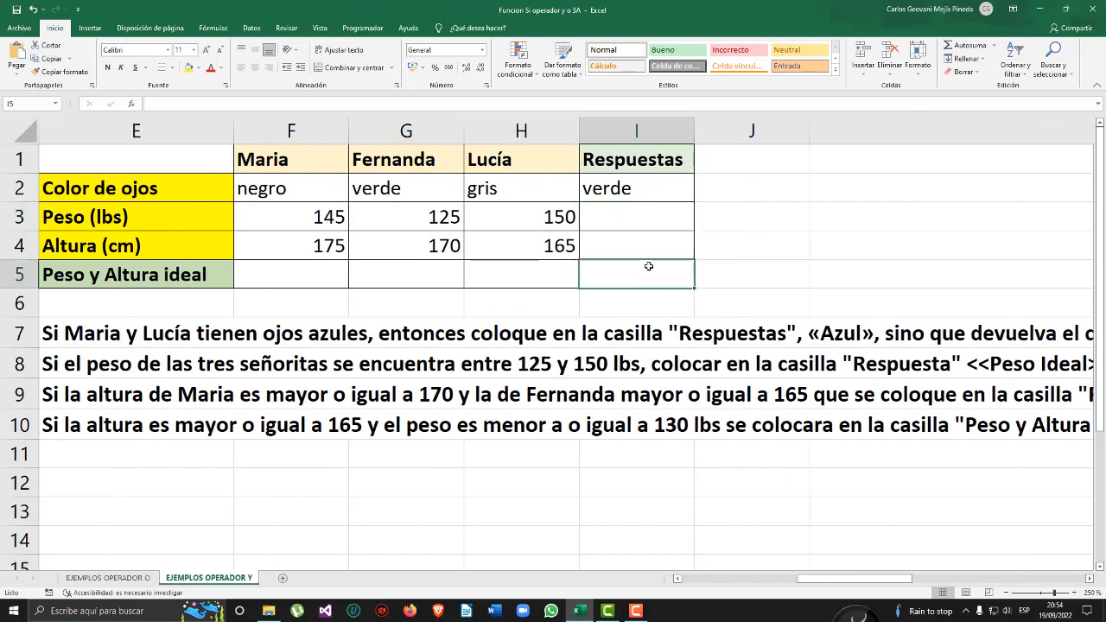
pyautogui.click(634, 220)
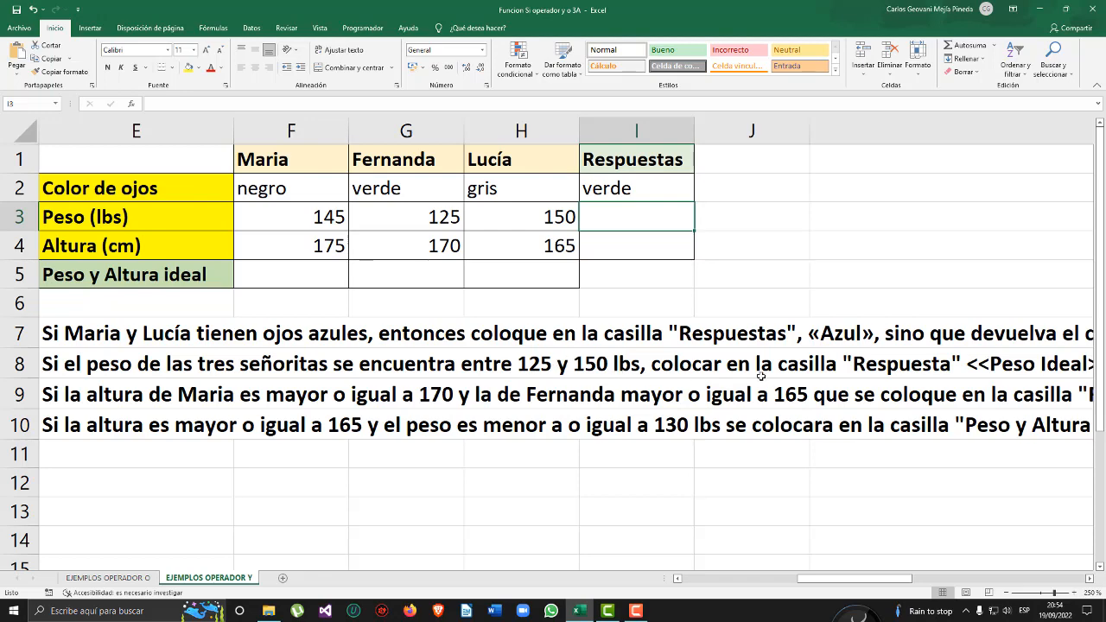
pyautogui.moveTo(897, 578)
pyautogui.mouseDown()
pyautogui.moveTo(990, 568)
pyautogui.moveTo(903, 578)
pyautogui.mouseUp()
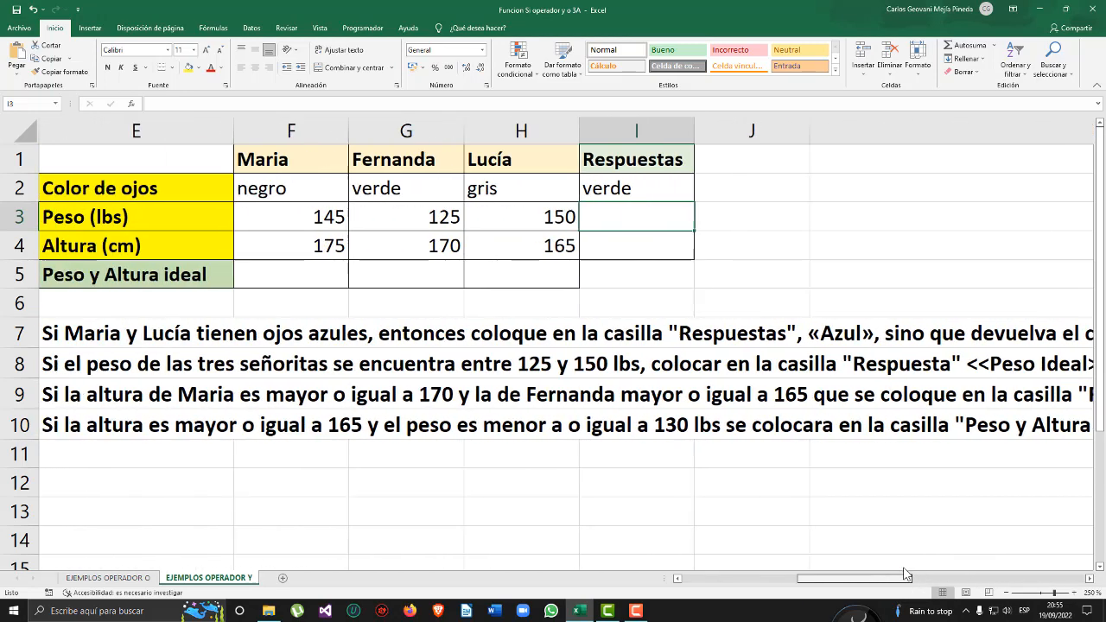
pyautogui.doubleClick(608, 218)
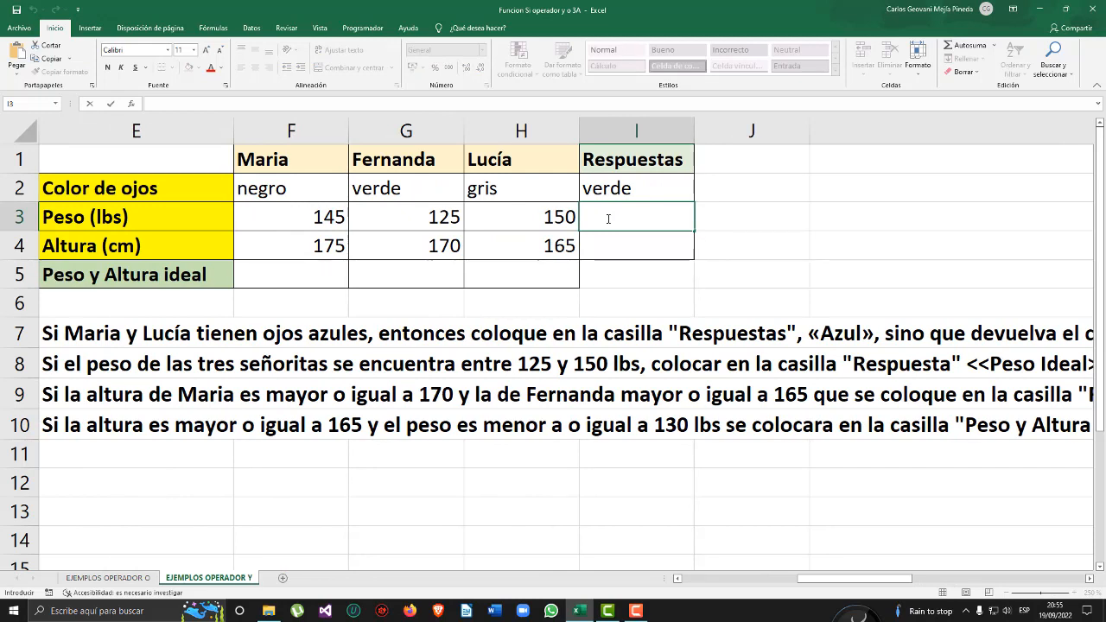
pyautogui.write('=)')
pyautogui.press('BackSpace')
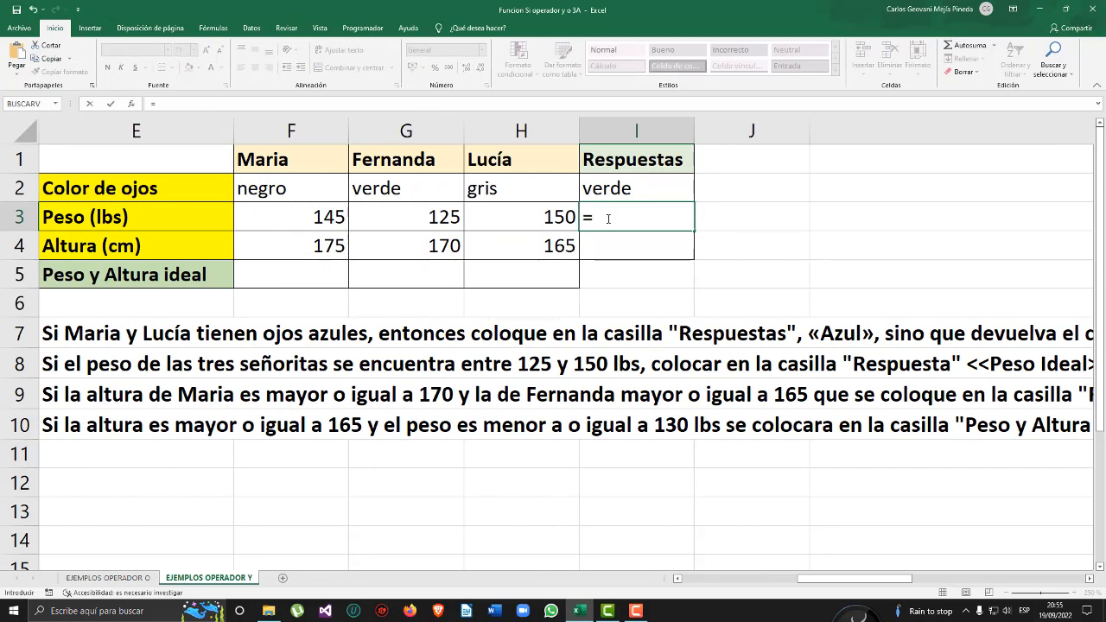
pyautogui.write('si(y(')
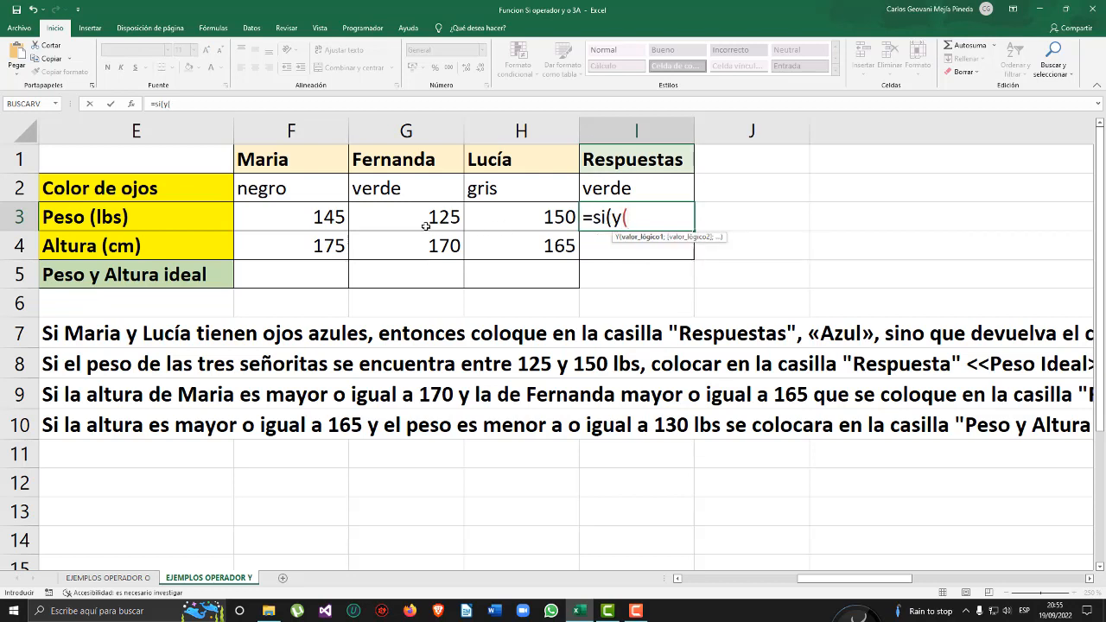
pyautogui.click(285, 219)
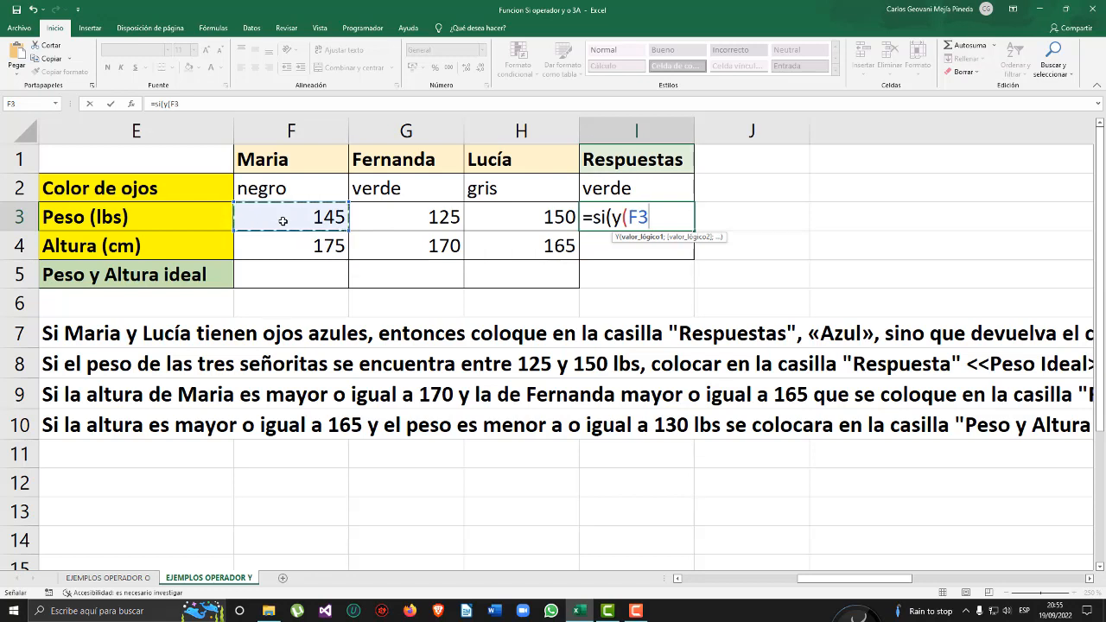
pyautogui.write('>=')
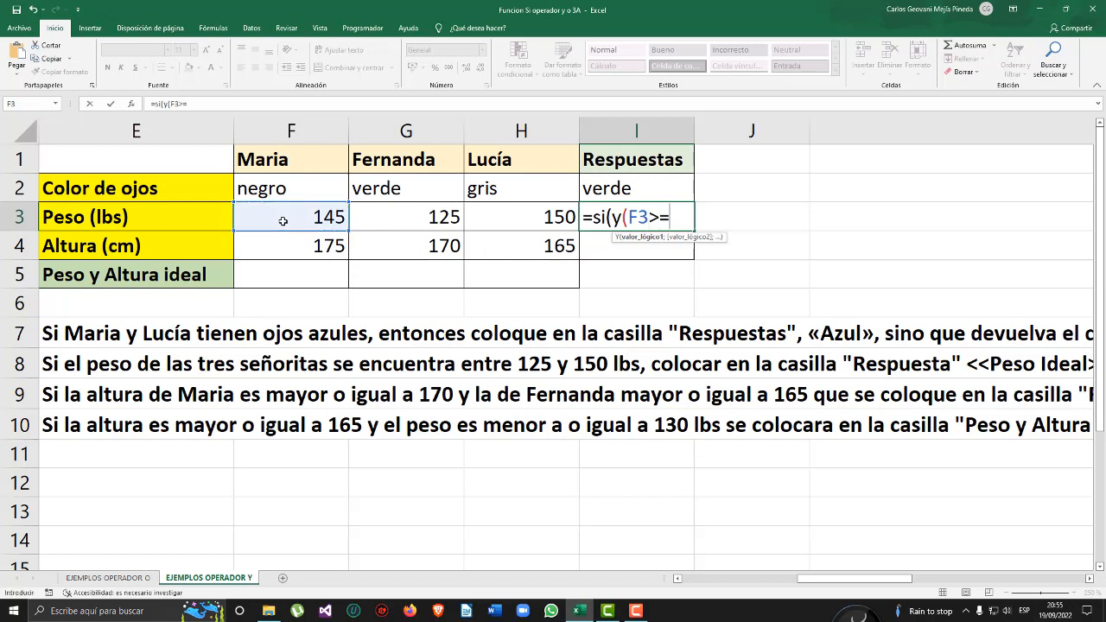
pyautogui.write('125;')
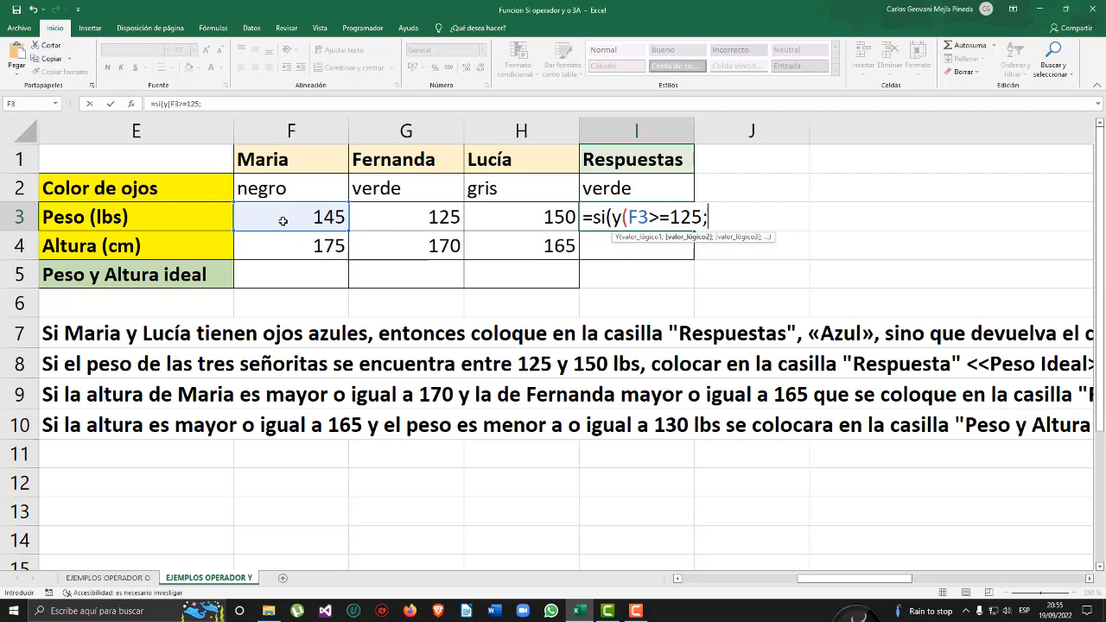
pyautogui.click(285, 219)
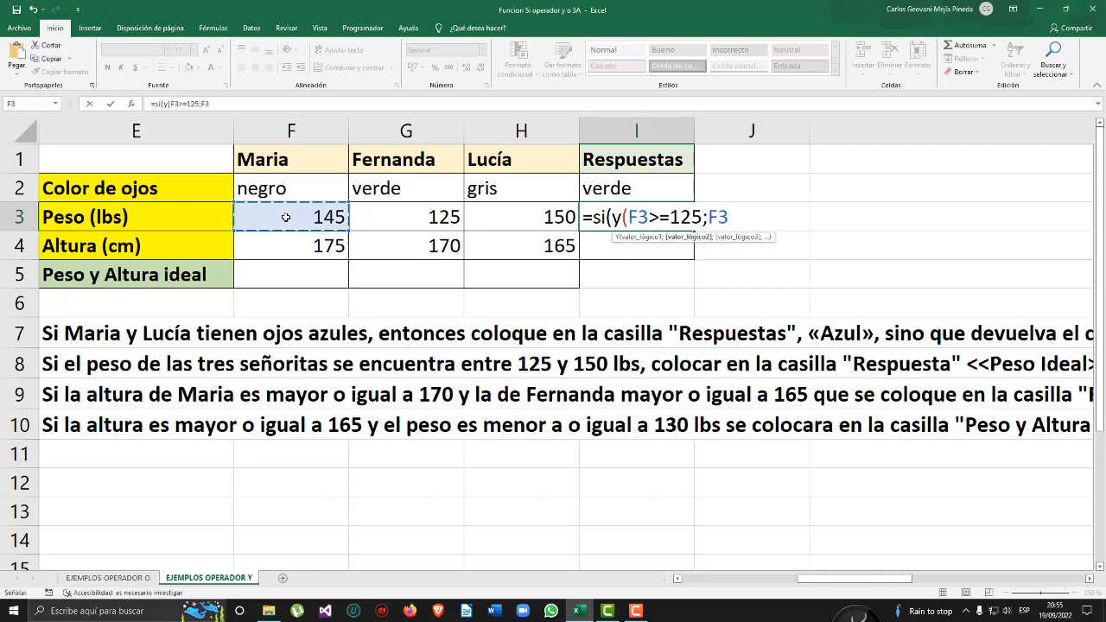
pyautogui.write('<')
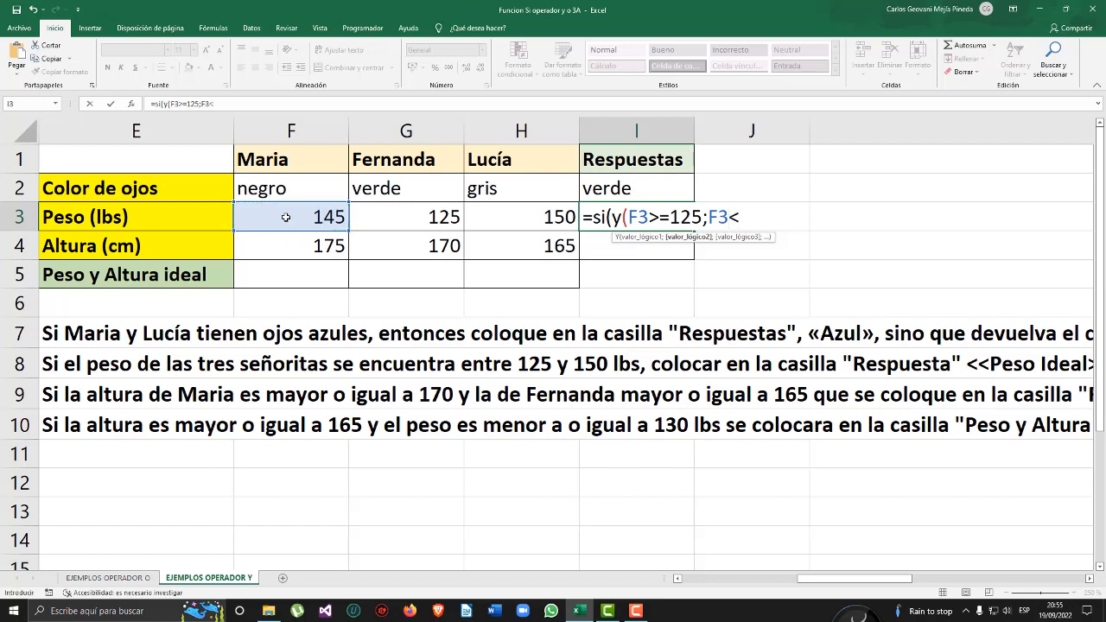
pyautogui.write('=150;')
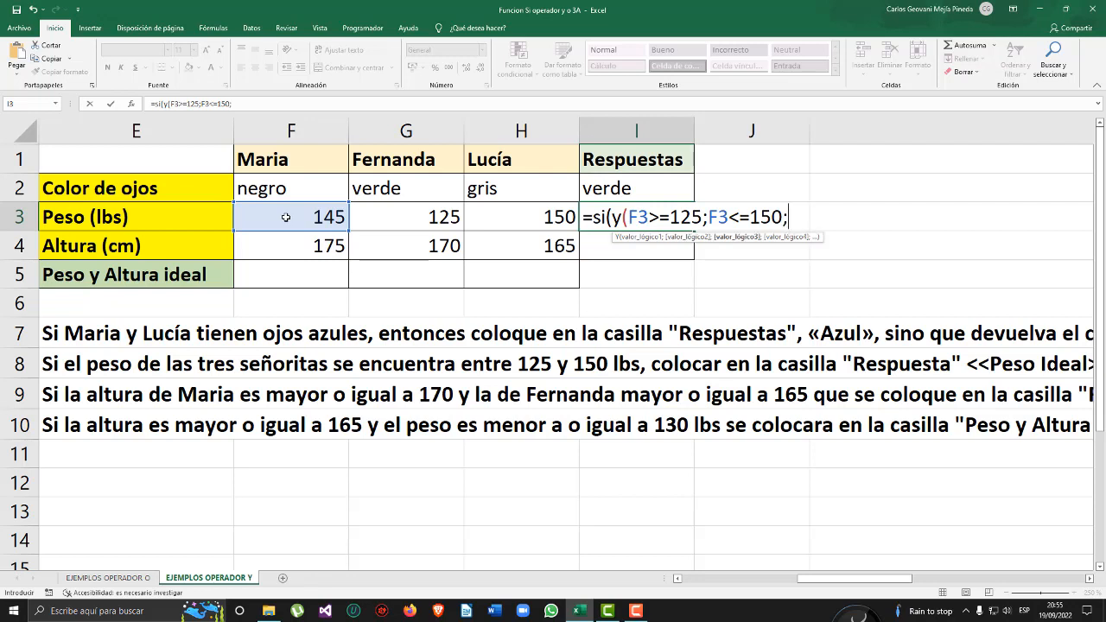
# - Add the conditions G3>=125 and G3<=150 to the Y test in the I3 formula
pyautogui.click(423, 216)
pyautogui.write('>')
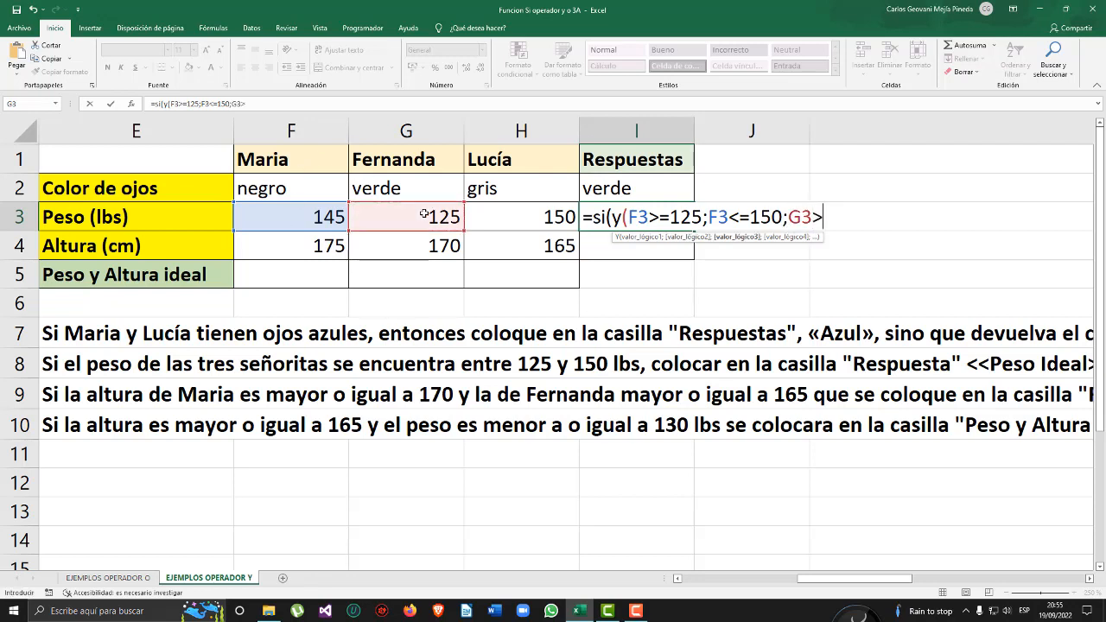
pyautogui.write('=125;')
pyautogui.click(432, 217)
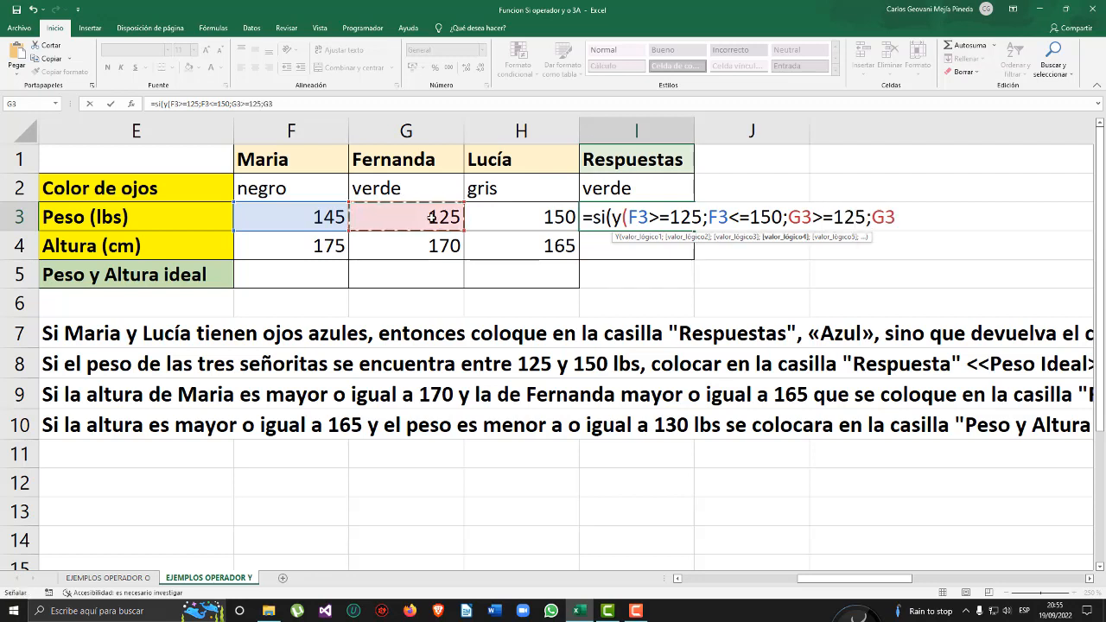
pyautogui.write('<')
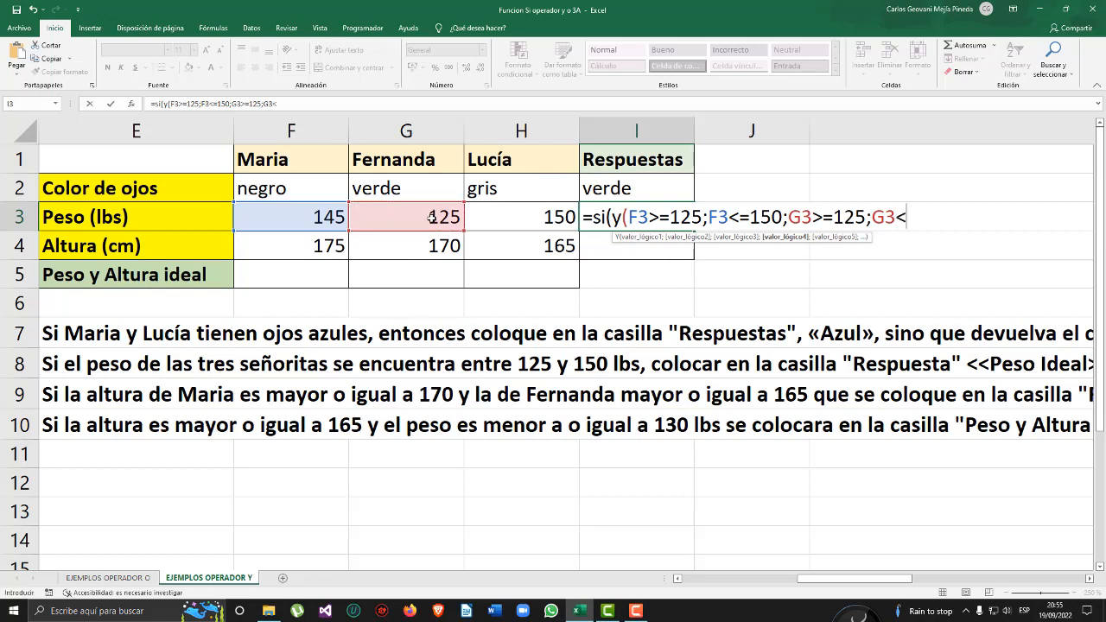
pyautogui.write('=150')
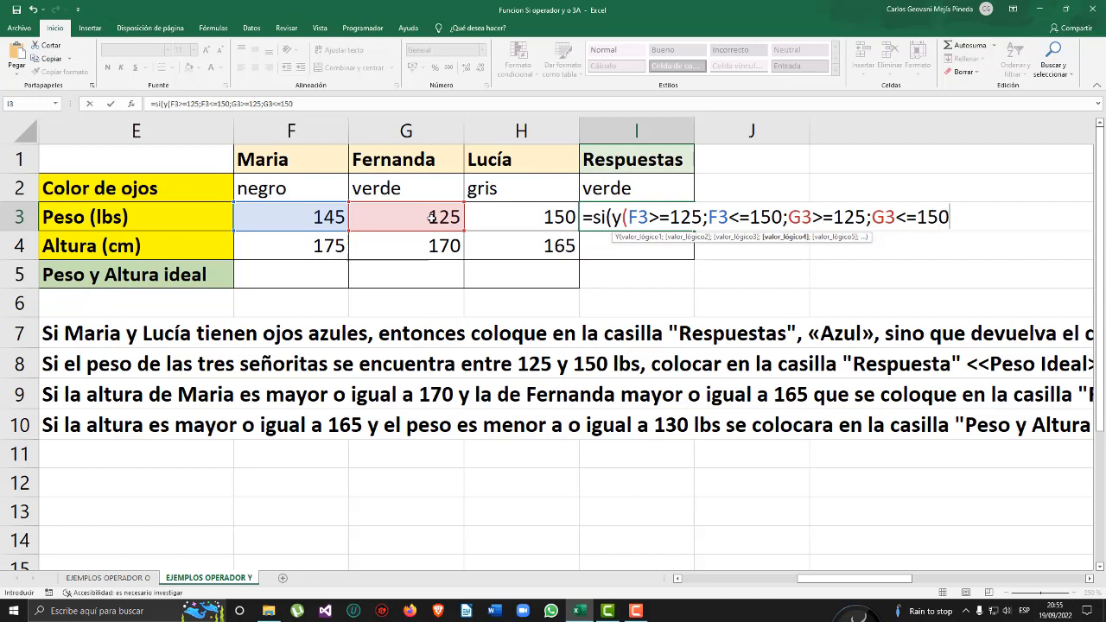
pyautogui.write(';')
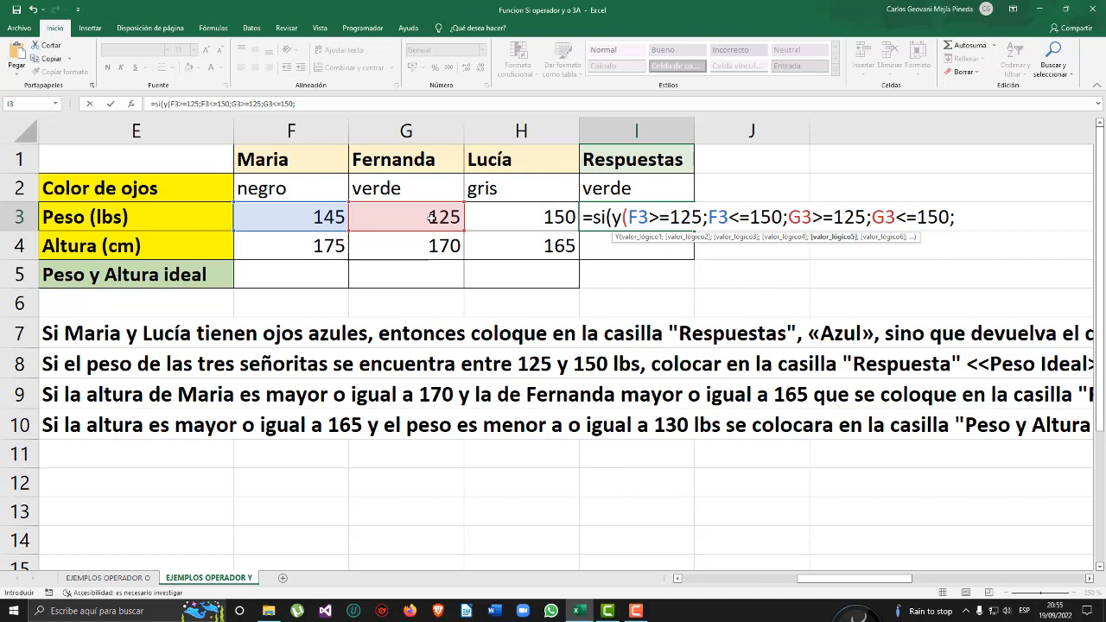
# - Add the conditions H3>=125 and H3<=150 to the I3 formula and close the Y test
pyautogui.click(511, 222)
pyautogui.write('>')
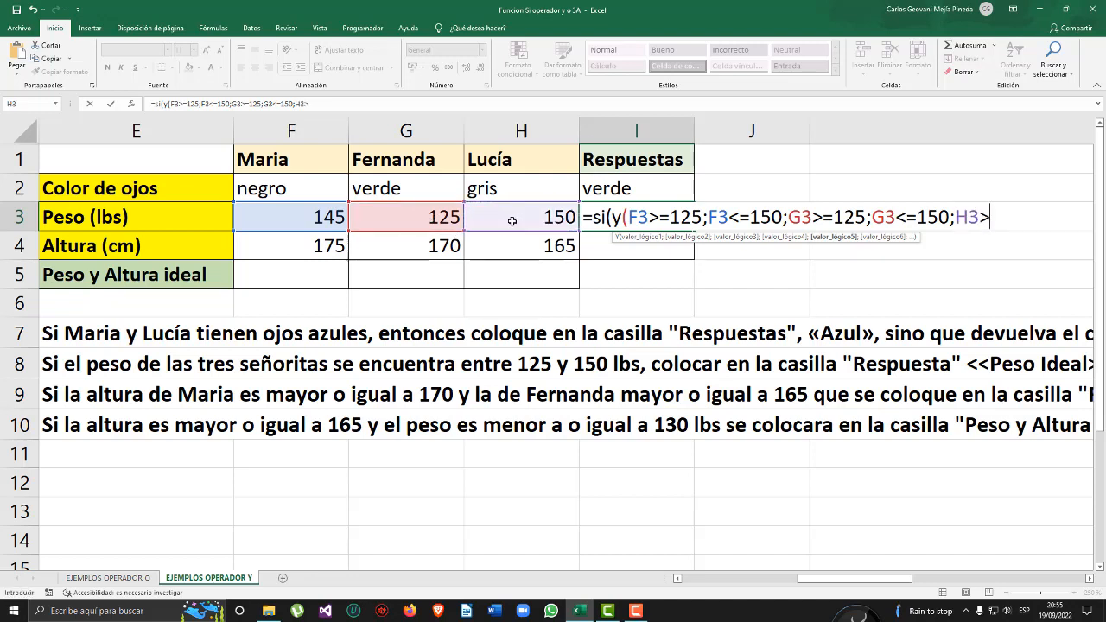
pyautogui.write('=125;')
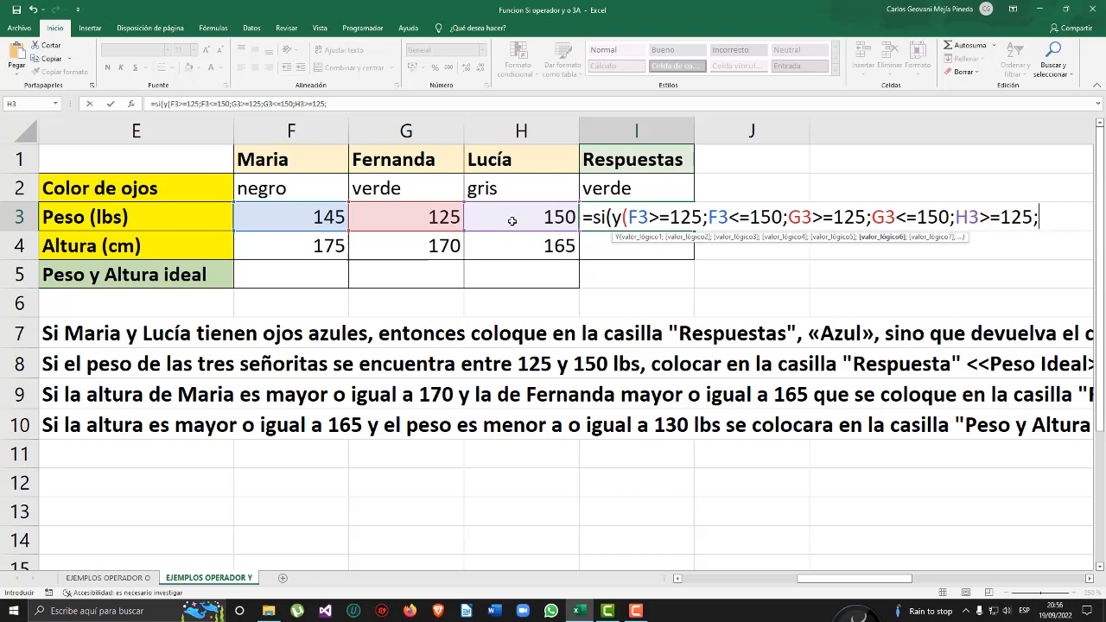
pyautogui.click(511, 222)
pyautogui.write('<')
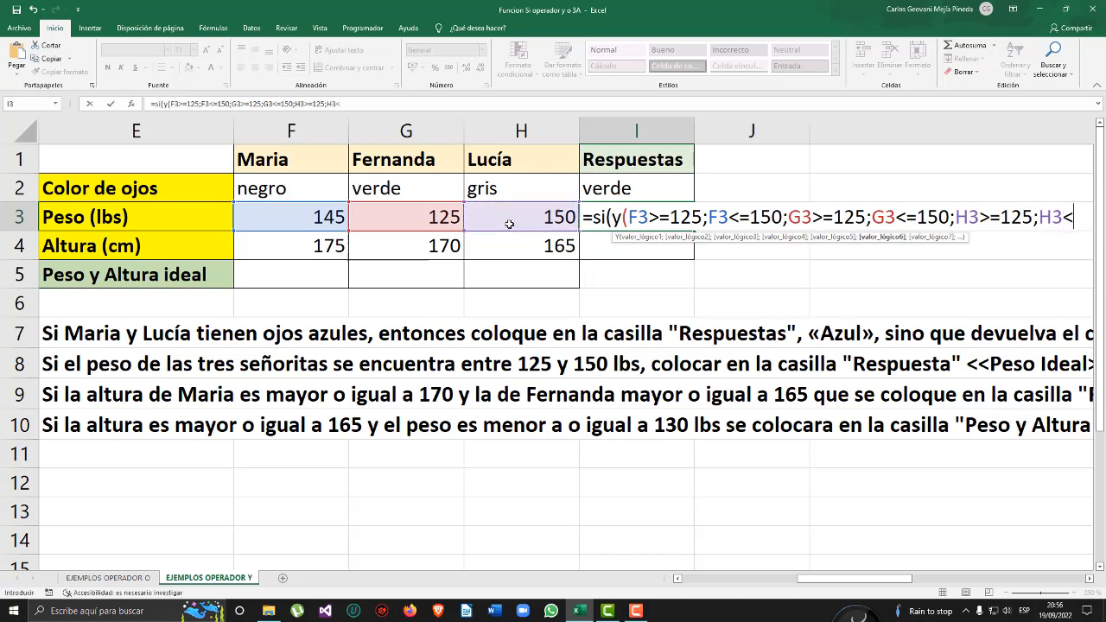
pyautogui.write('=150')
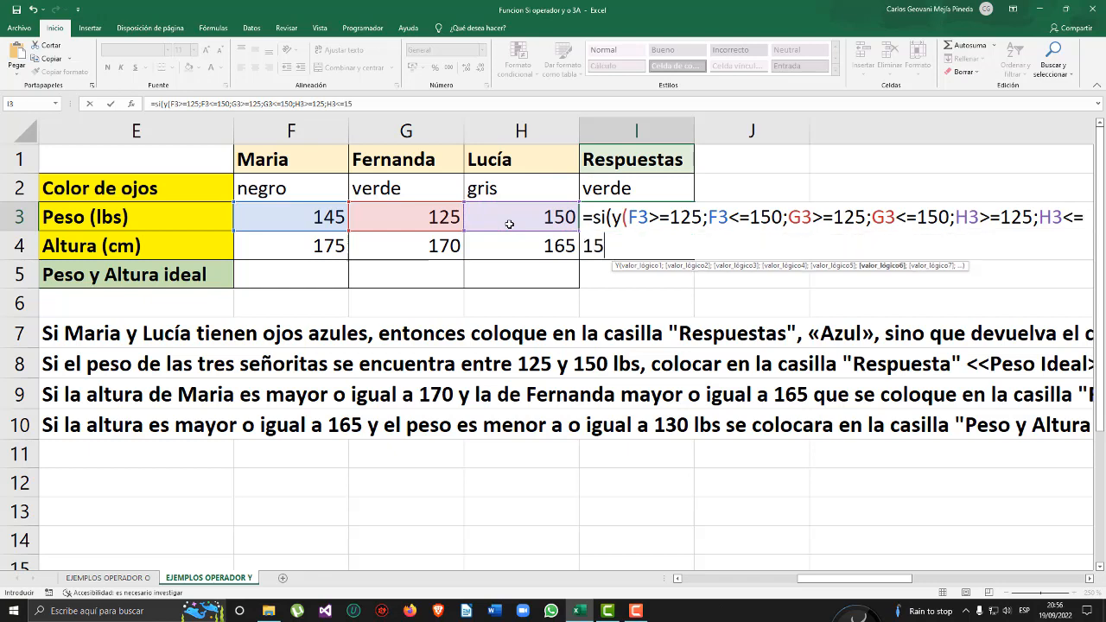
pyautogui.write(')')
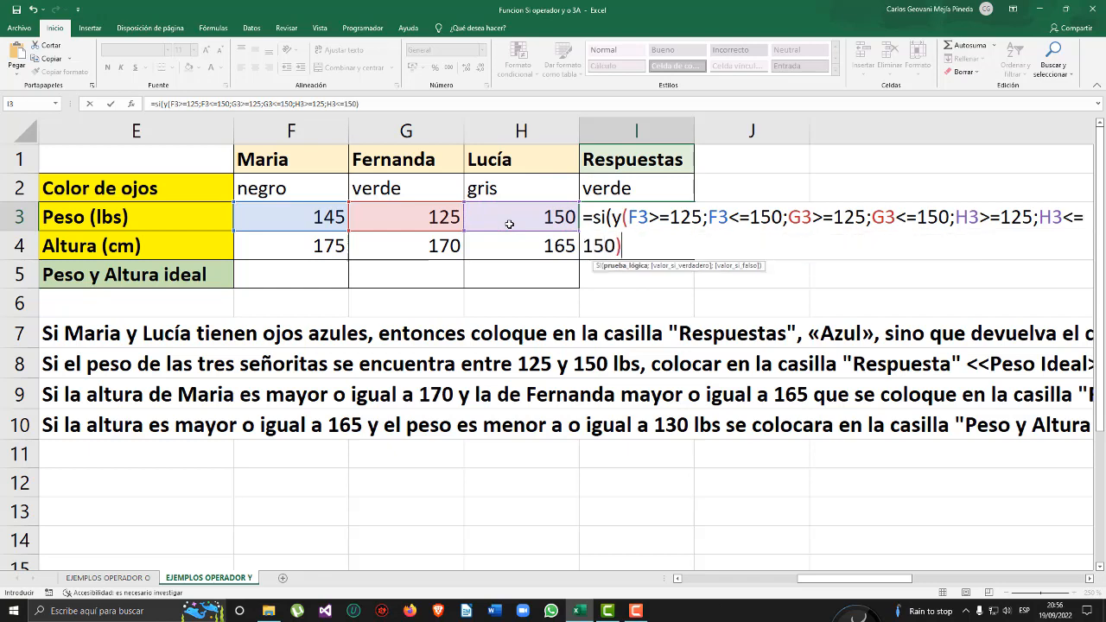
# - Add Peso Ideal without quotation marks as the I3 formula's value if true and try to enter the formula
pyautogui.write(';')
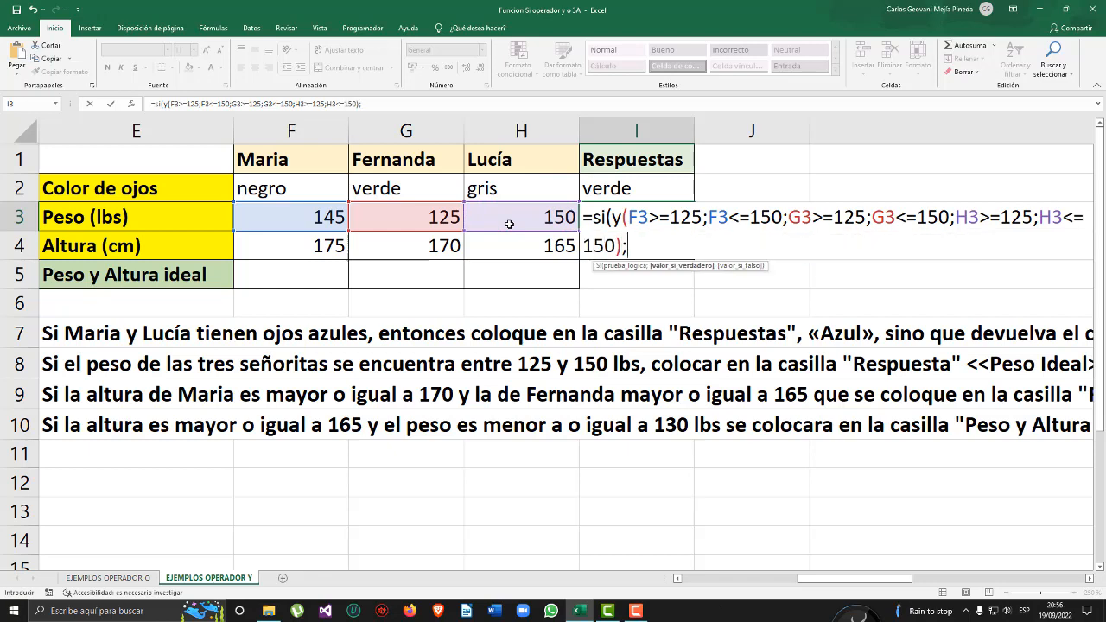
pyautogui.write('Peso IDe')
pyautogui.press('BackSpace')
pyautogui.press('BackSpace')
pyautogui.write('de')
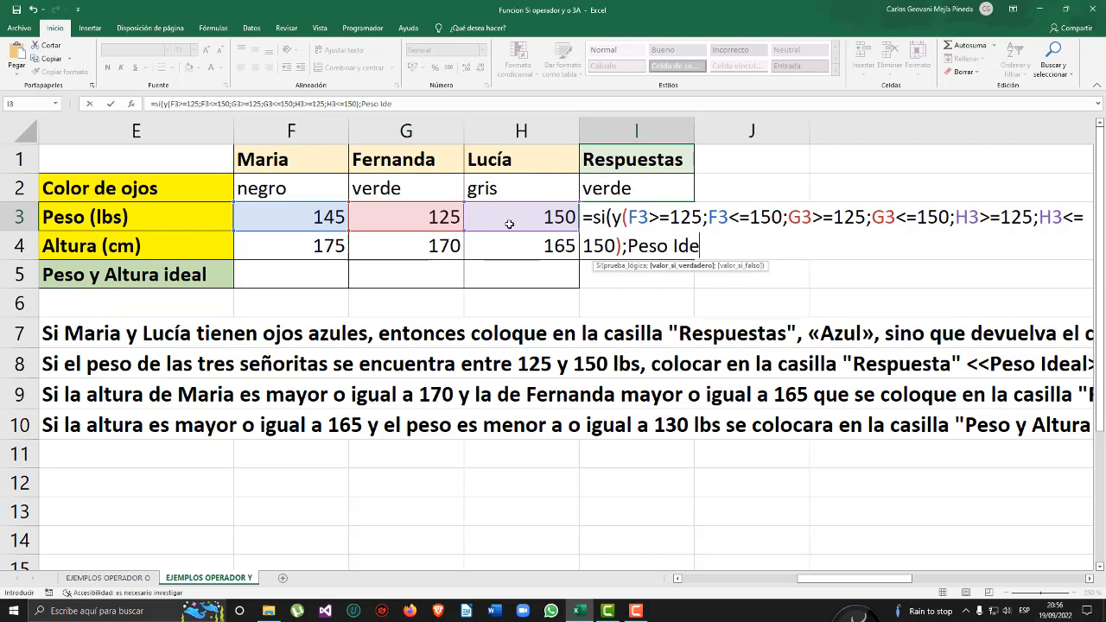
pyautogui.write('al')
pyautogui.press('Return')
pyautogui.press('Return')
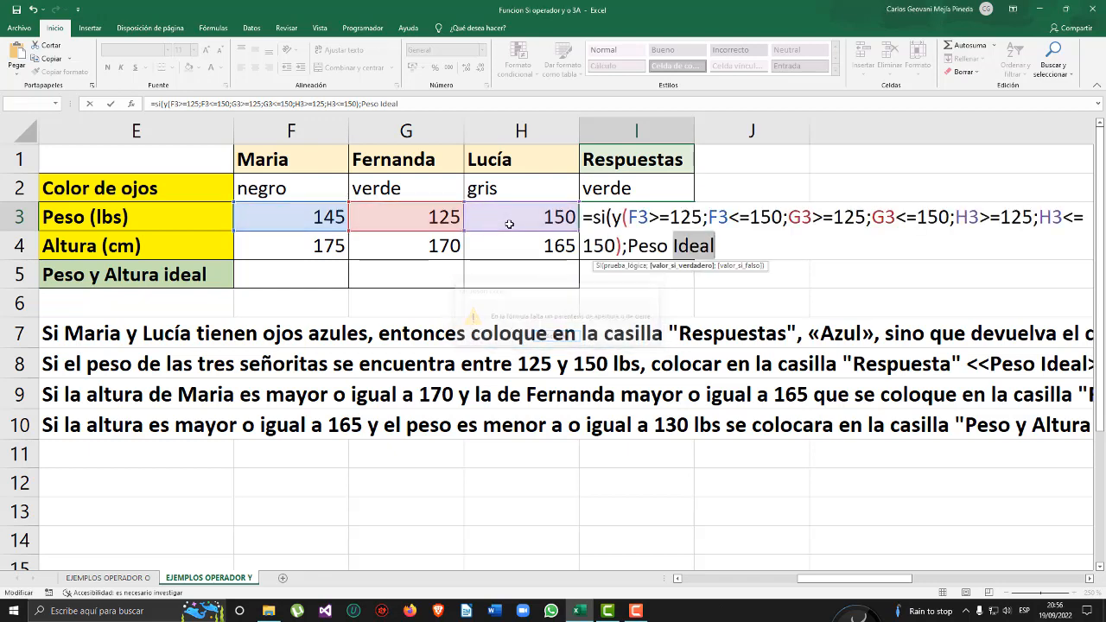
# - Enclose Peso Ideal in quotation marks in the I3 formula and open the text for its value if false
pyautogui.press('Left')
pyautogui.press('Left')
pyautogui.press('Left')
pyautogui.press('Left')
pyautogui.press('Left')
pyautogui.write('"')
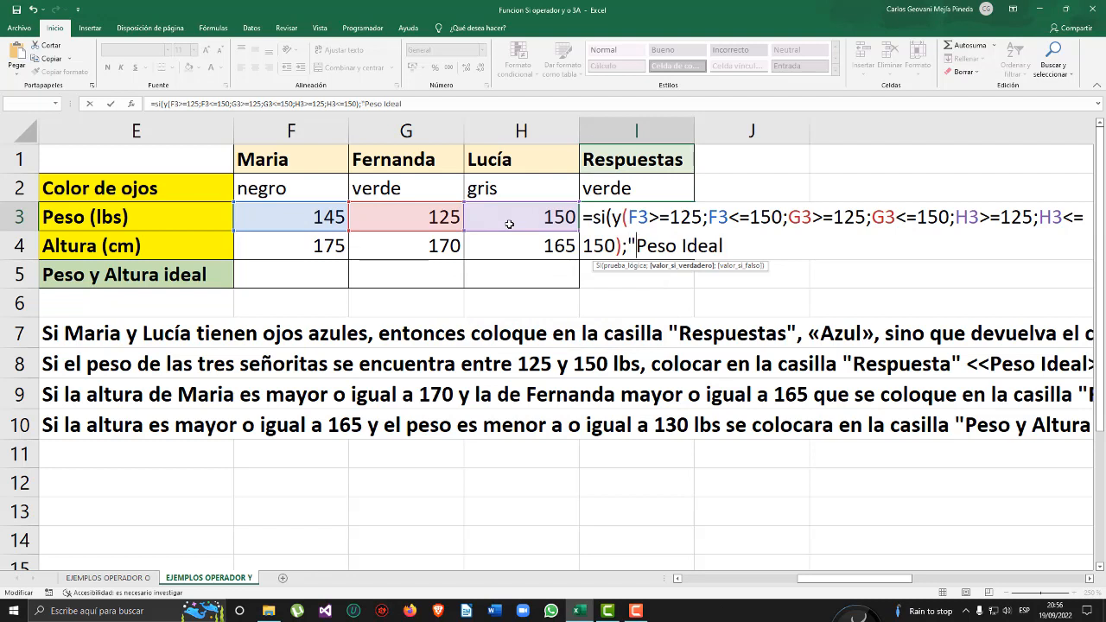
pyautogui.press('Right')
pyautogui.press('Right')
pyautogui.press('Right')
pyautogui.press('Right')
pyautogui.press('Right')
pyautogui.press('Right')
pyautogui.press('Right')
pyautogui.press('Right')
pyautogui.press('Right')
pyautogui.press('Right')
pyautogui.write('";"')
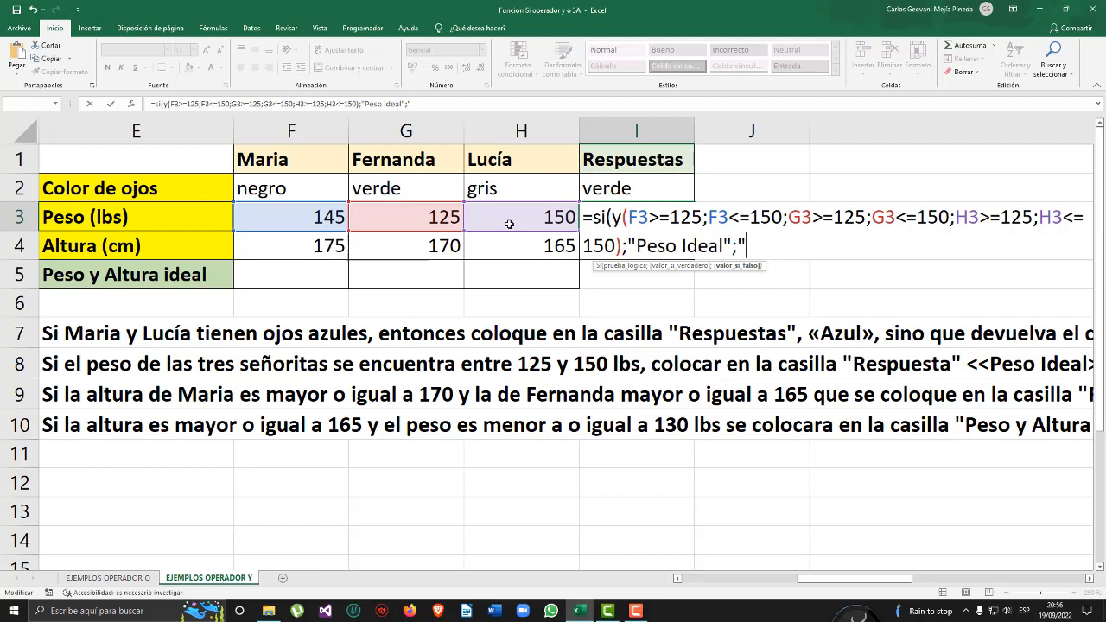
# - Add "Peso no recomendado" as the I3 formula's value if false, close the SI function and enter the formula
pyautogui.write('Pe4so')
pyautogui.press('BackSpace')
pyautogui.press('BackSpace')
pyautogui.press('BackSpace')
pyautogui.write('so no recomenda ')
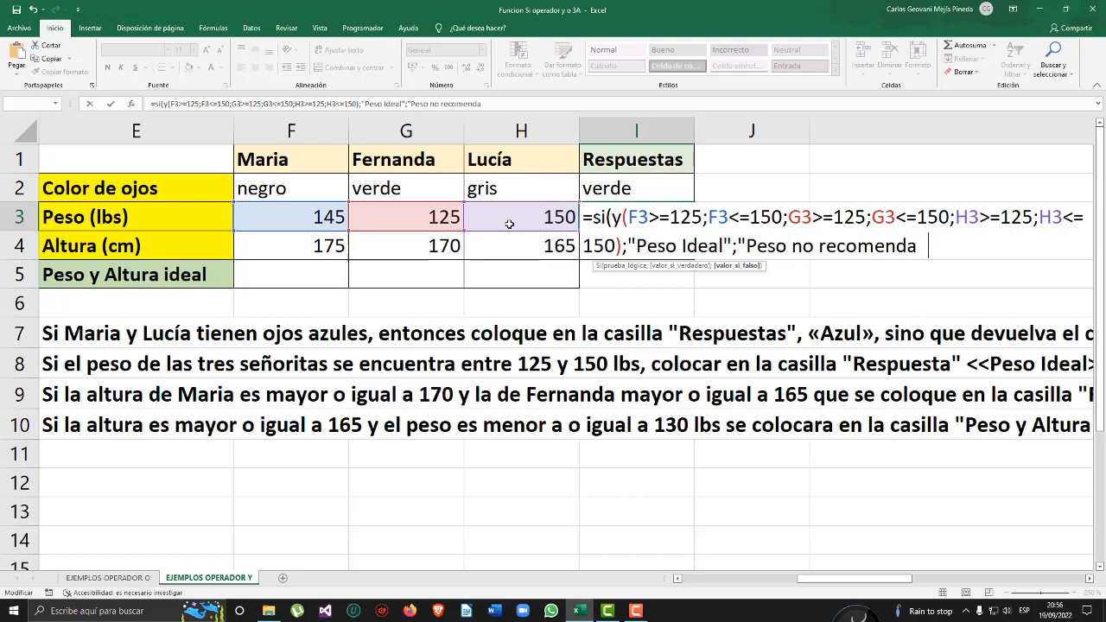
pyautogui.write('do")')
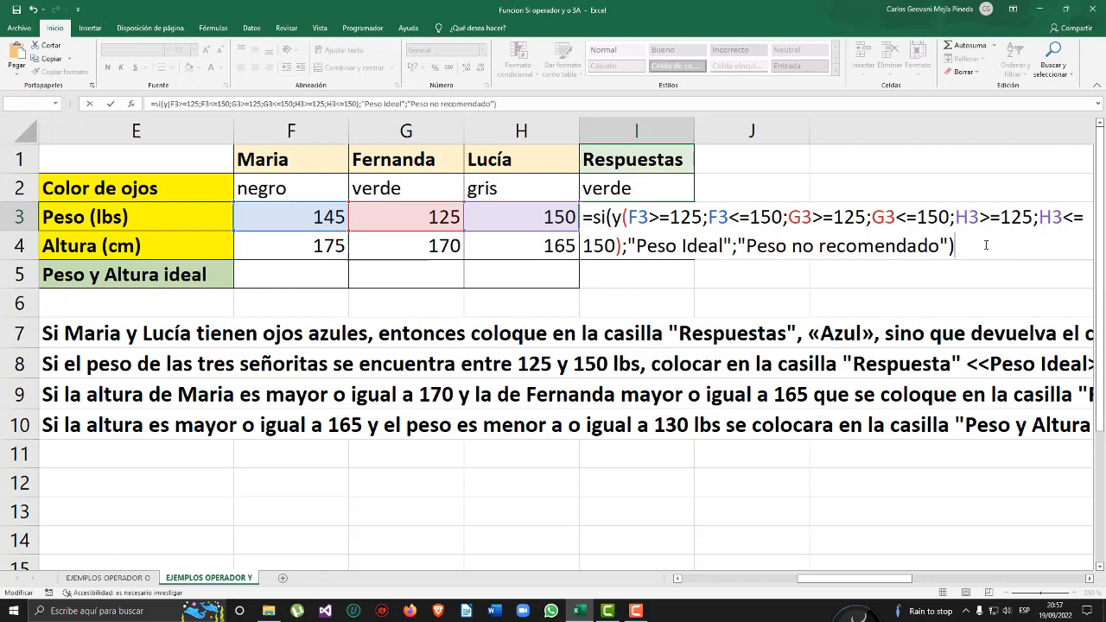
pyautogui.press('Return')
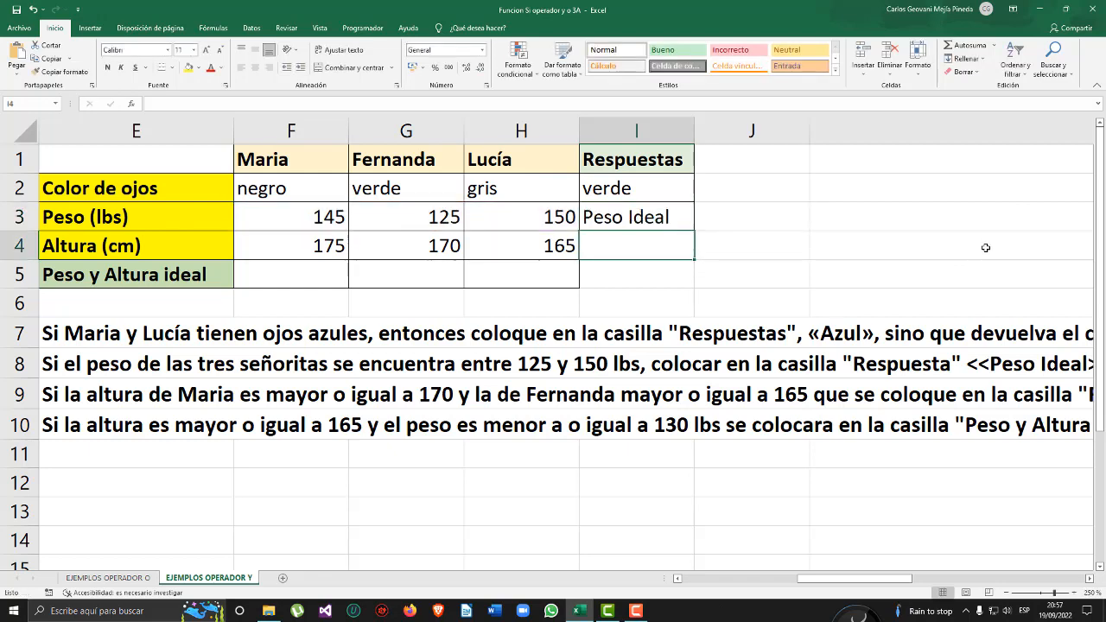
# - Set the weight in G3 to 115 and check the I3 result against the weights in F3:H3
pyautogui.moveTo(275, 216); pyautogui.dragTo(485, 215)
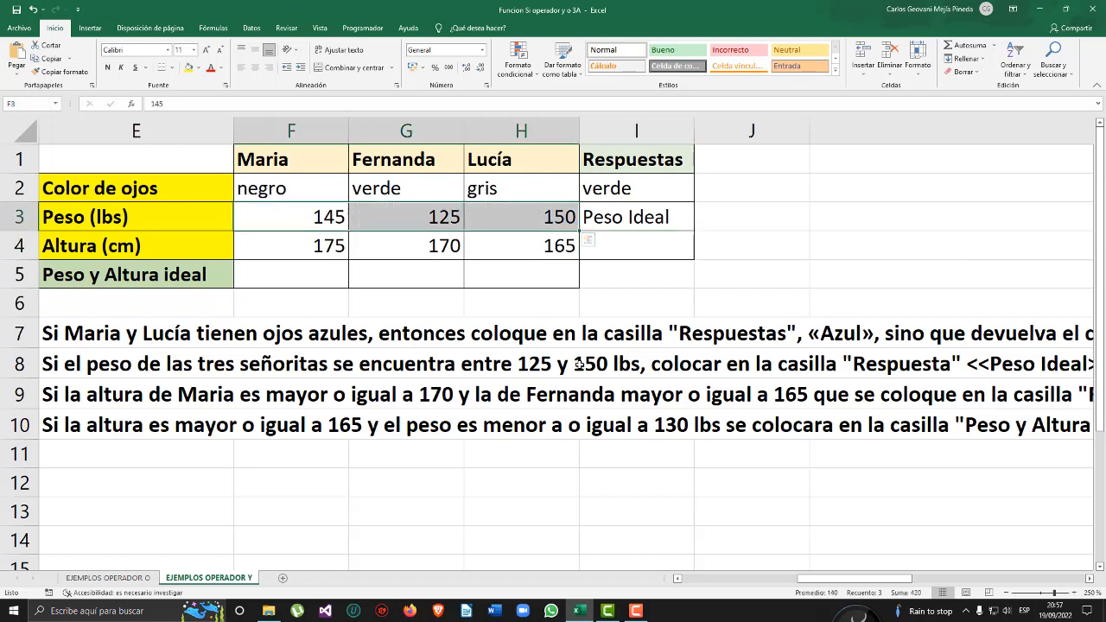
pyautogui.click(488, 235)
pyautogui.click(450, 217)
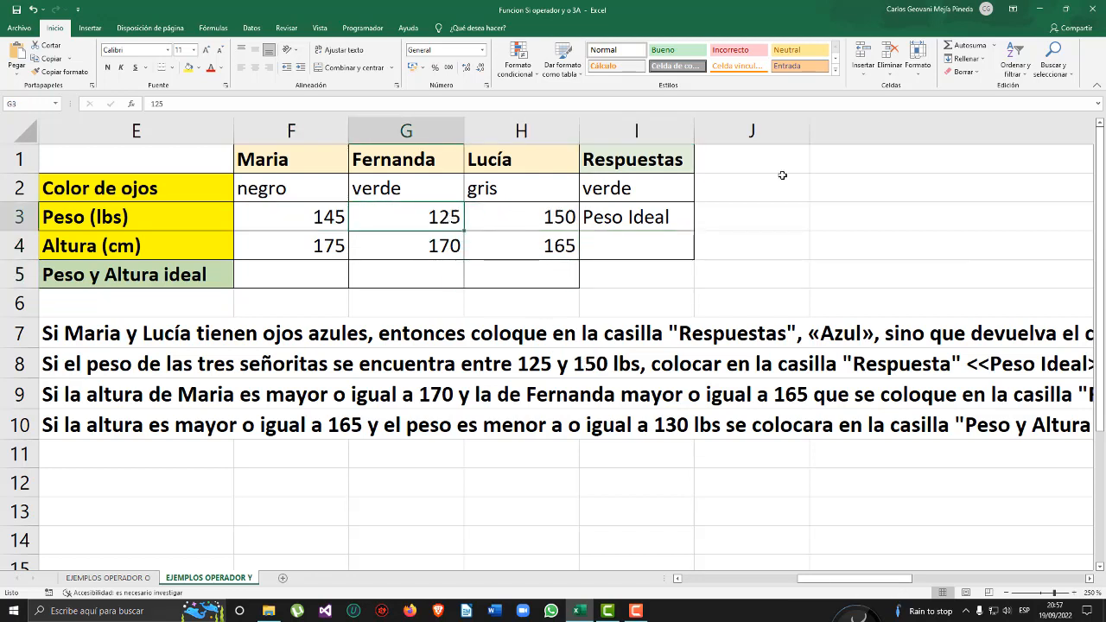
pyautogui.write('115')
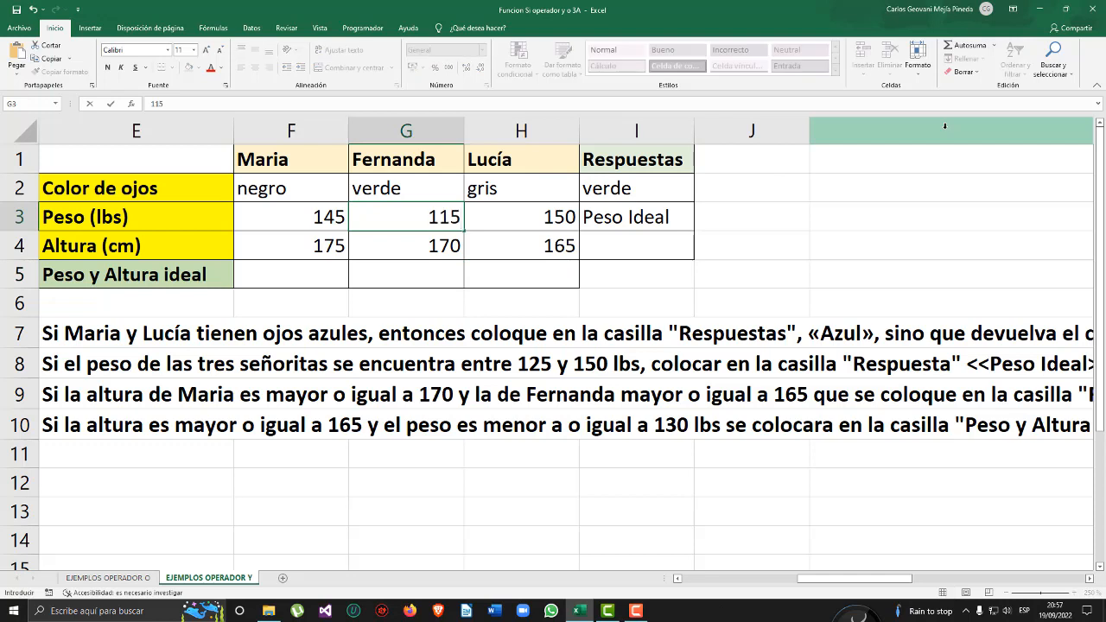
pyautogui.press('Return')
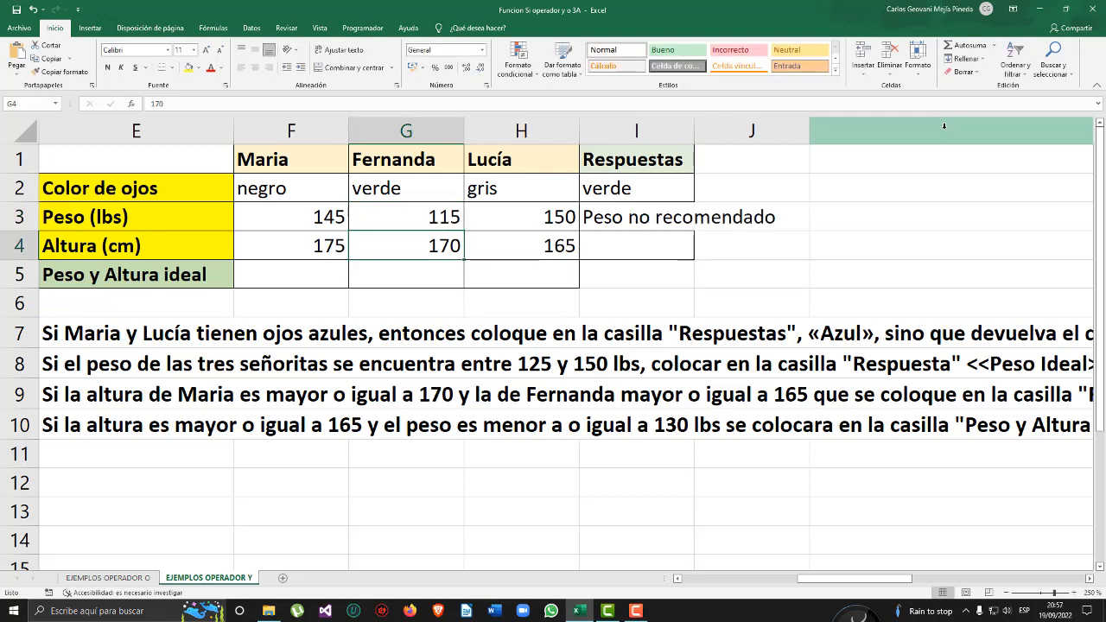
pyautogui.click(623, 207)
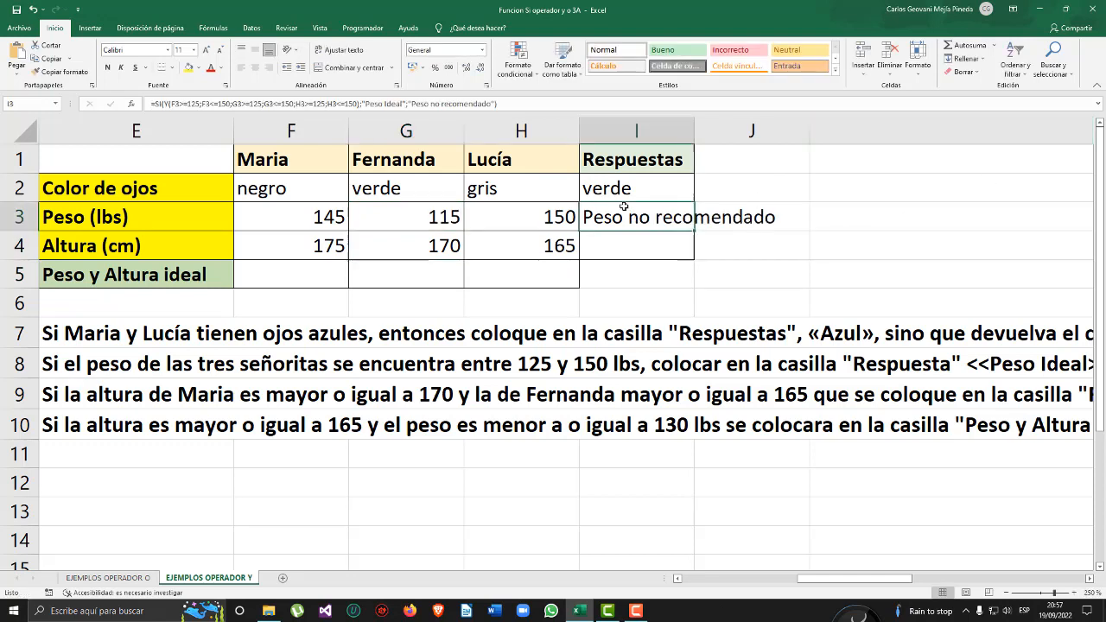
pyautogui.click(519, 221)
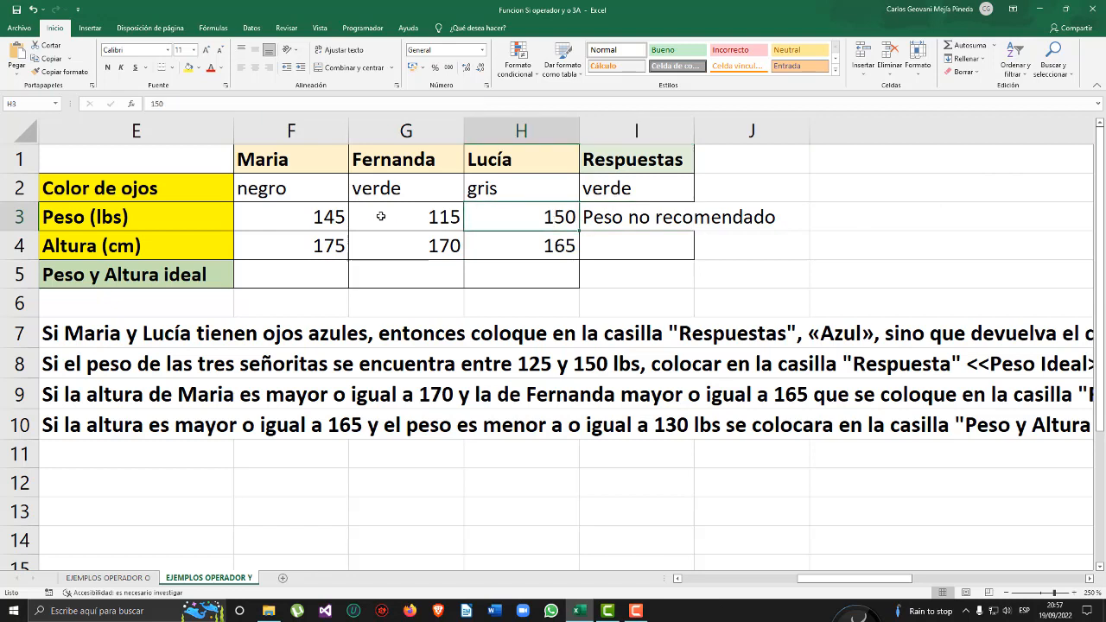
pyautogui.keyDown('ctrl'); pyautogui.click(321, 216); pyautogui.keyUp('ctrl')
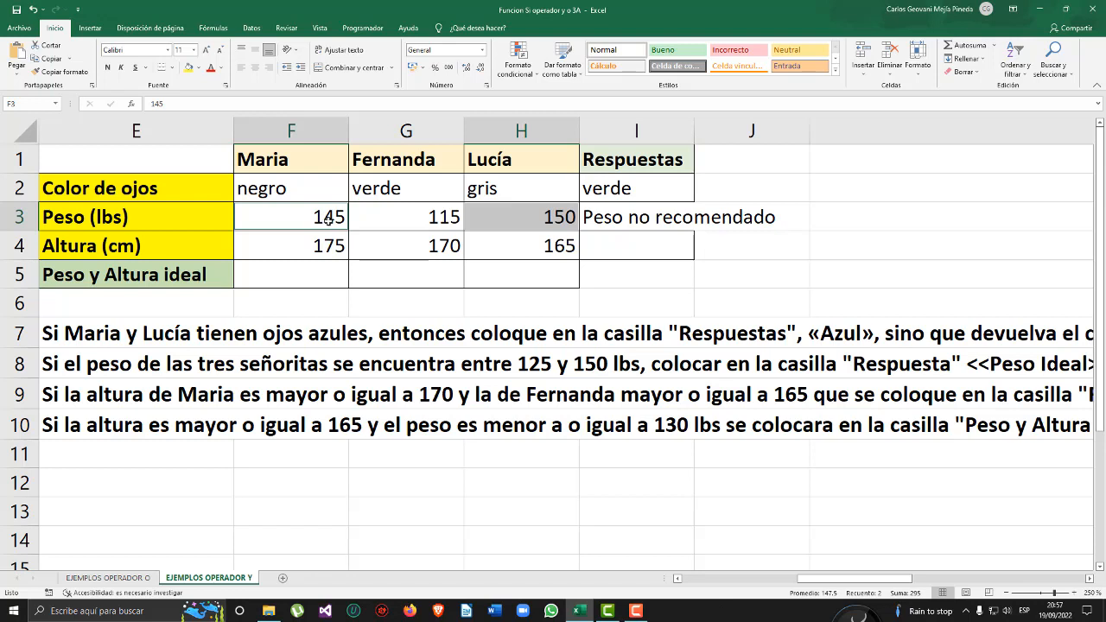
pyautogui.click(449, 217)
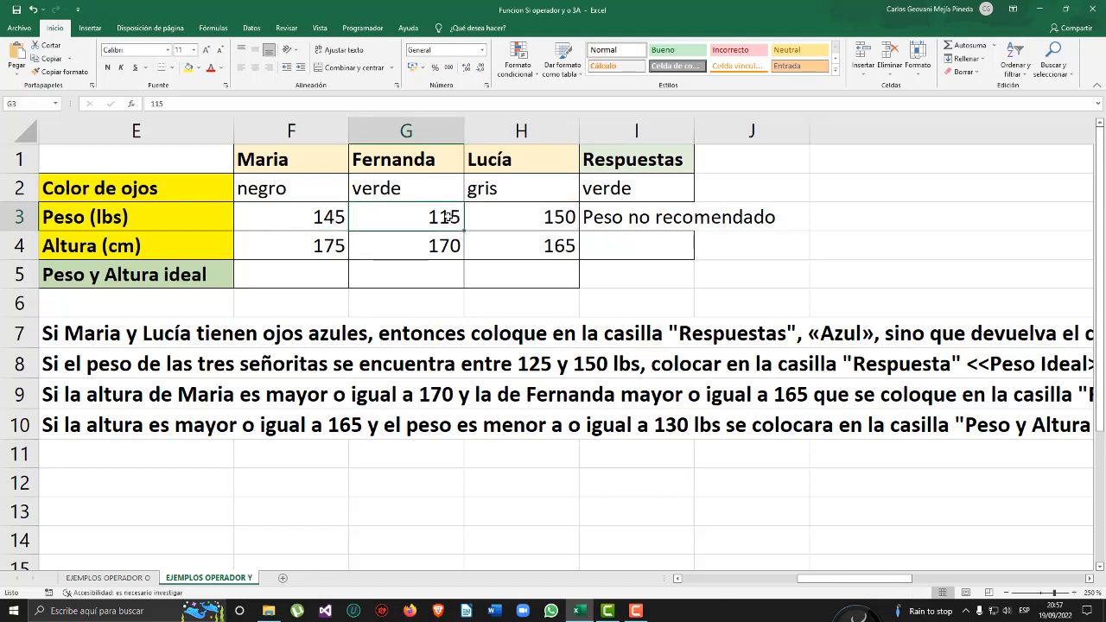
pyautogui.click(616, 217)
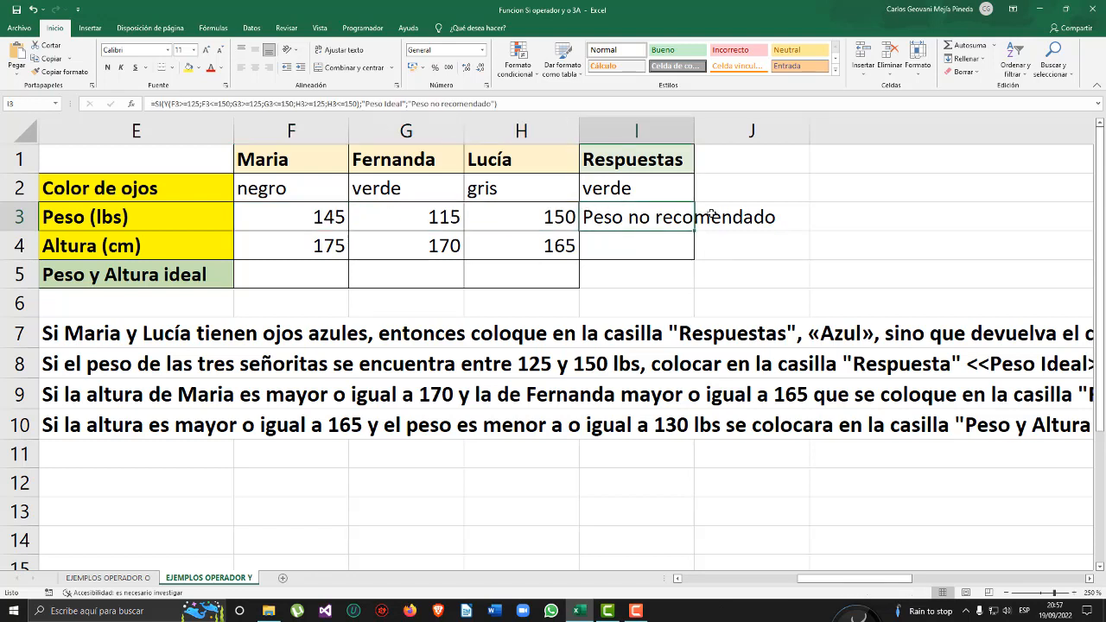
# - Read the full height exercise in E9, including its two conditions and the texts for both outcomes
pyautogui.click(612, 246)
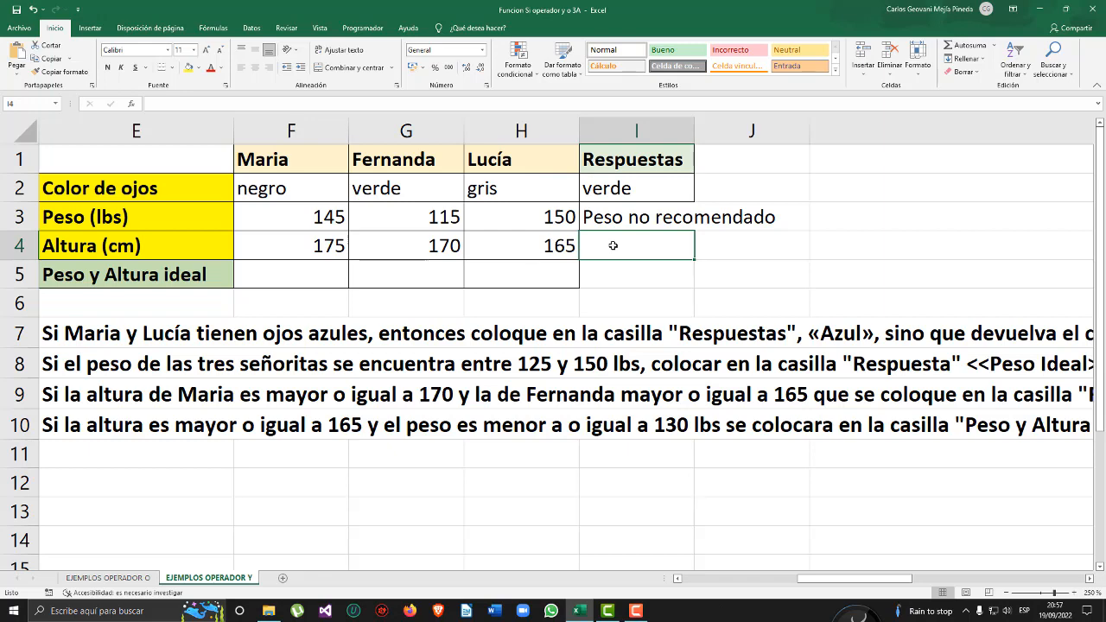
pyautogui.moveTo(909, 579); pyautogui.dragTo(871, 547)
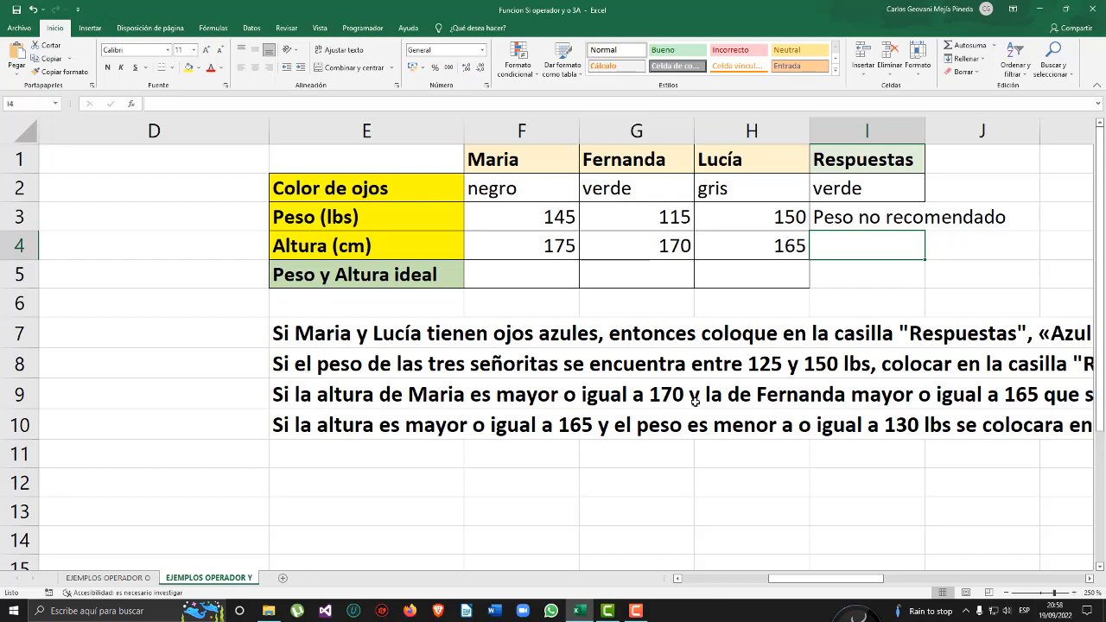
pyautogui.doubleClick(569, 395)
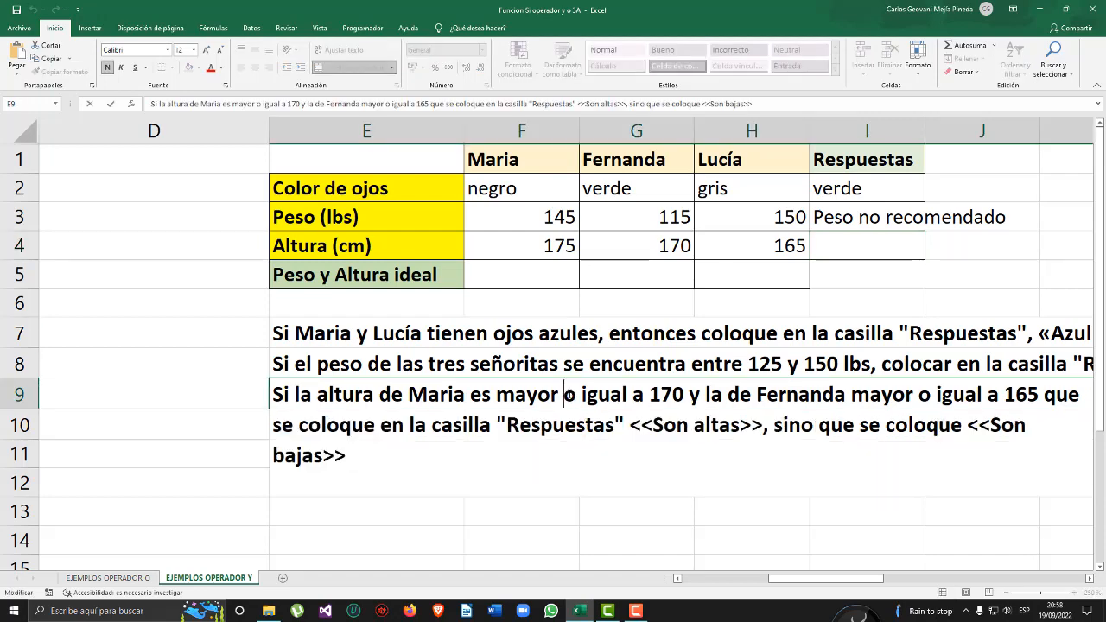
pyautogui.doubleClick(569, 394)
pyautogui.moveTo(686, 394); pyautogui.dragTo(846, 395)
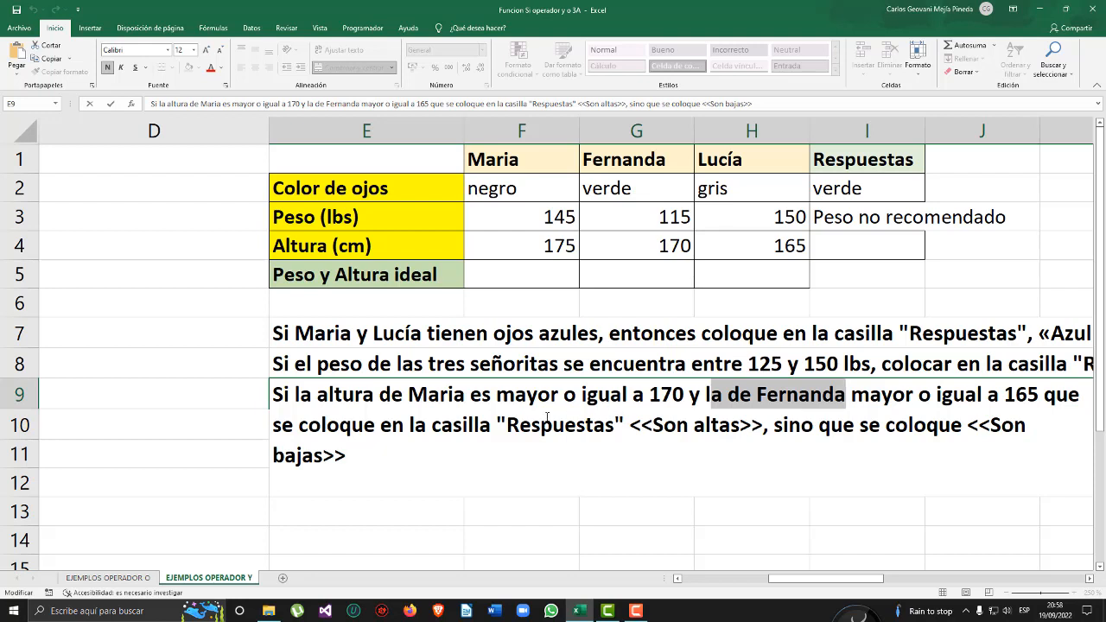
pyautogui.click(382, 452)
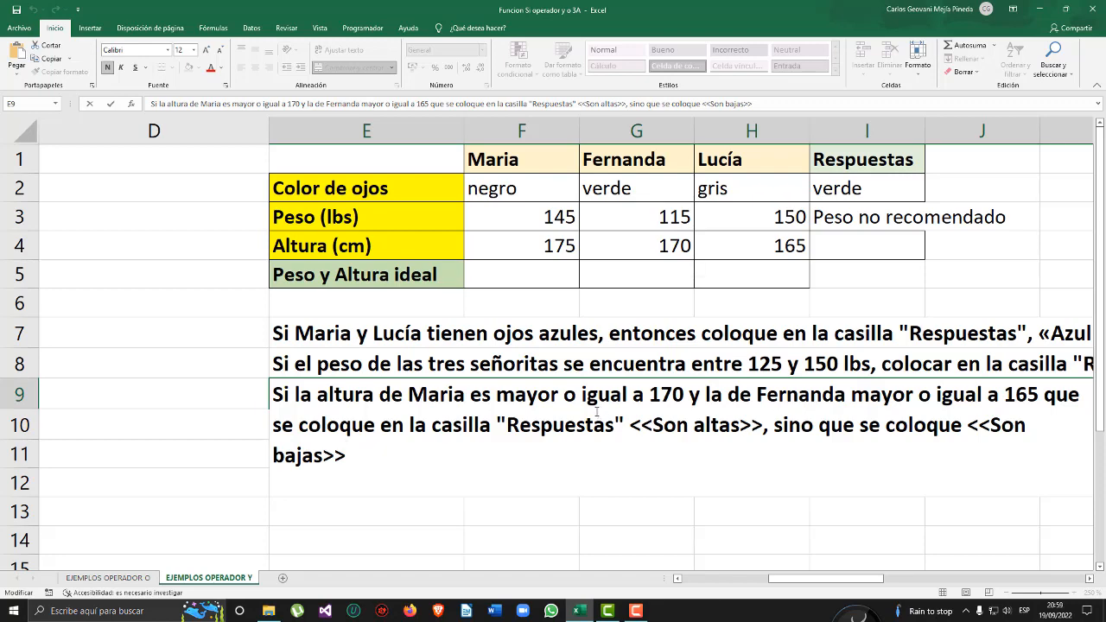
pyautogui.press('Return')
pyautogui.click(521, 278)
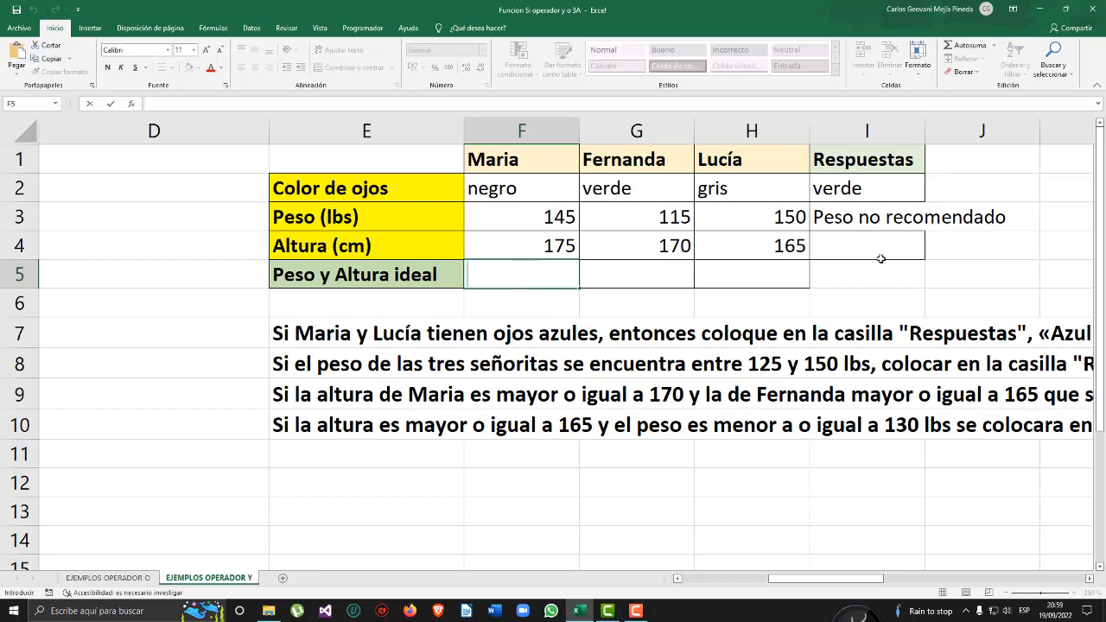
# - Start a SI formula with the Y operator in I4, using F4>=170 as the first condition
pyautogui.click(838, 242)
pyautogui.write('=')
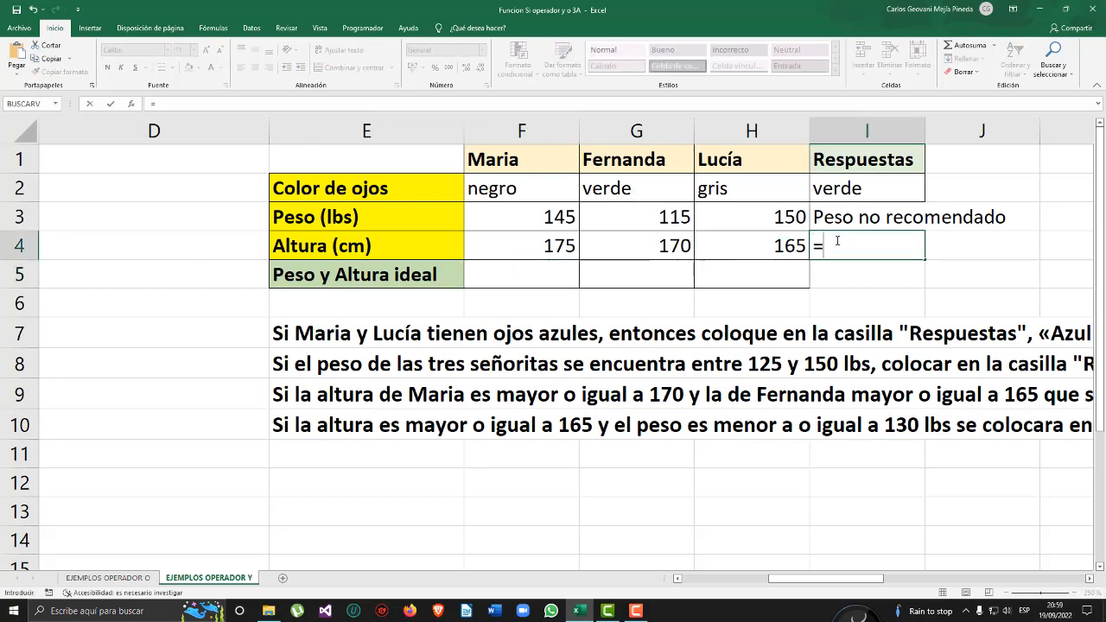
pyautogui.write('si')
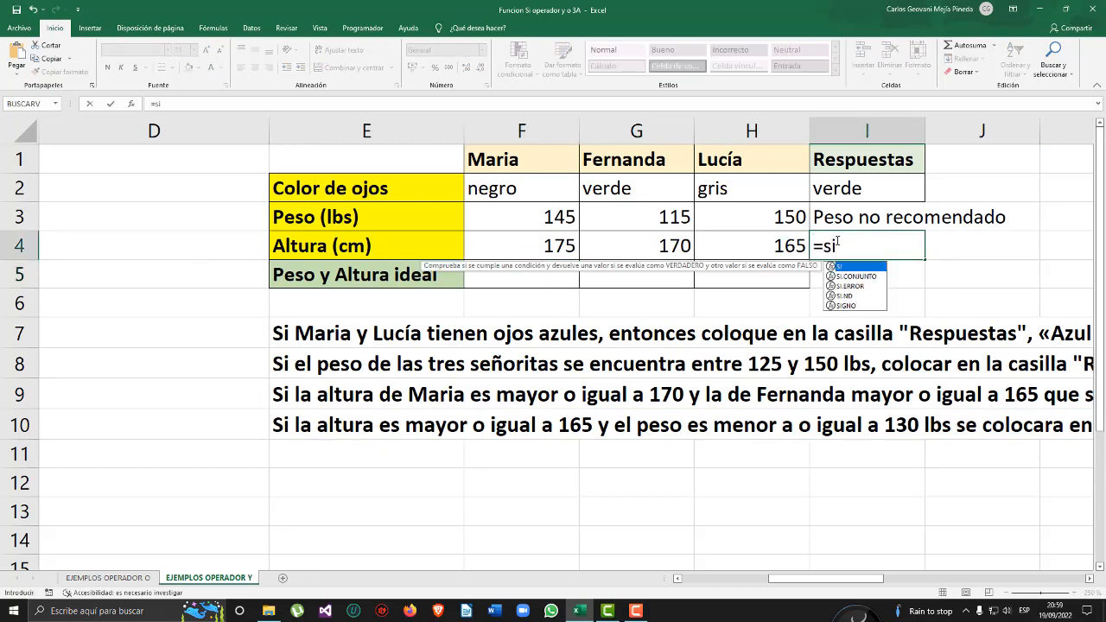
pyautogui.write('(y(')
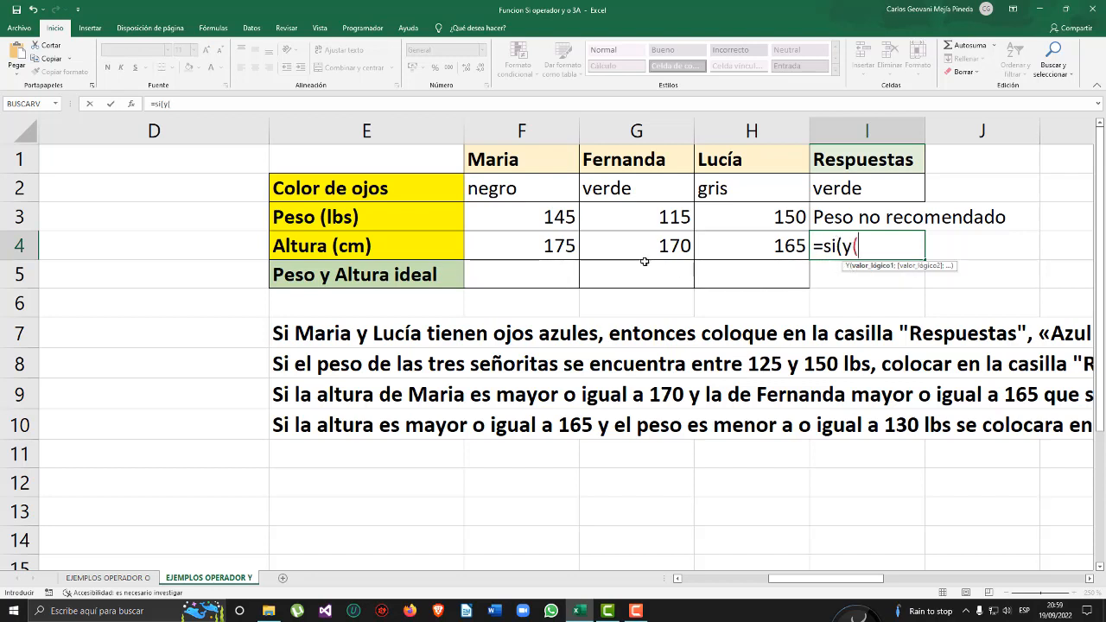
pyautogui.click(554, 249)
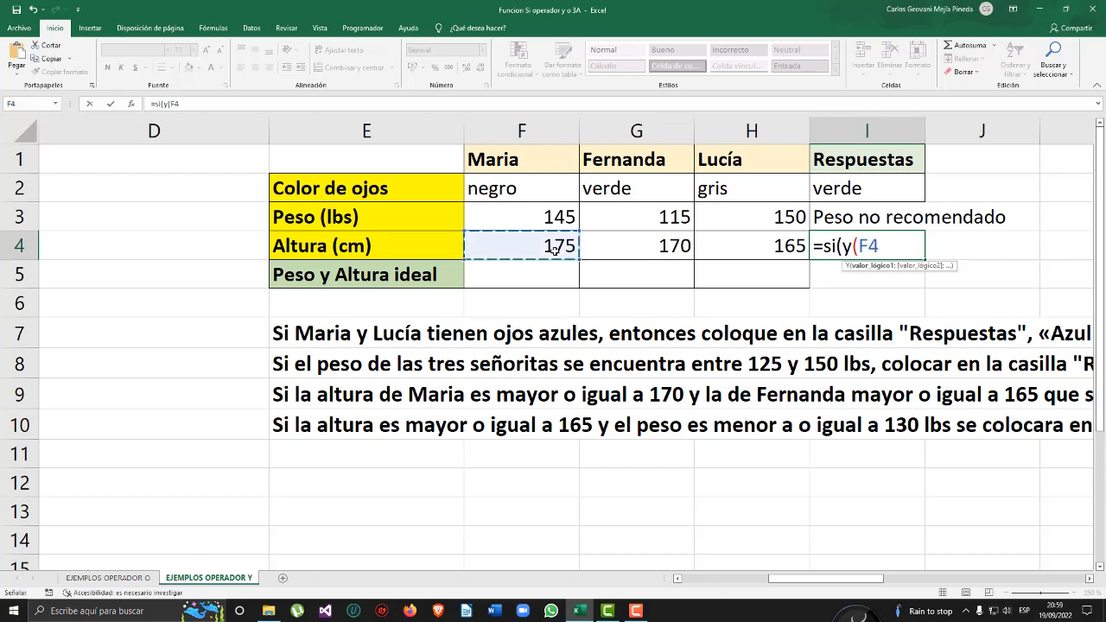
pyautogui.write('>=')
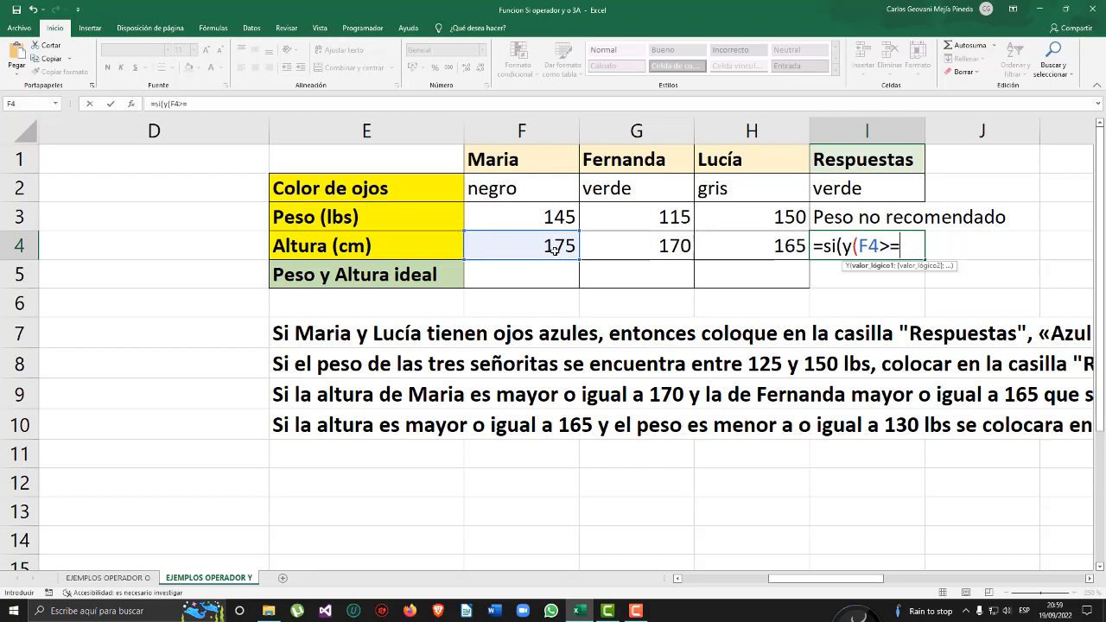
pyautogui.write('170;')
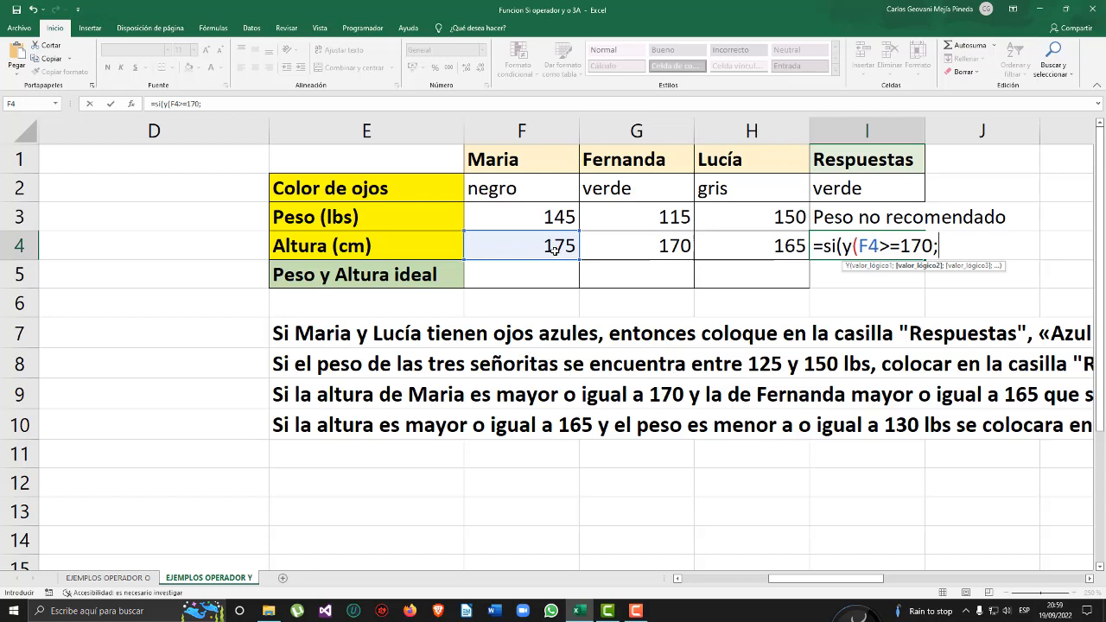
# - Add the condition G4>=165 to the I4 formula and close the Y test
pyautogui.click(655, 248)
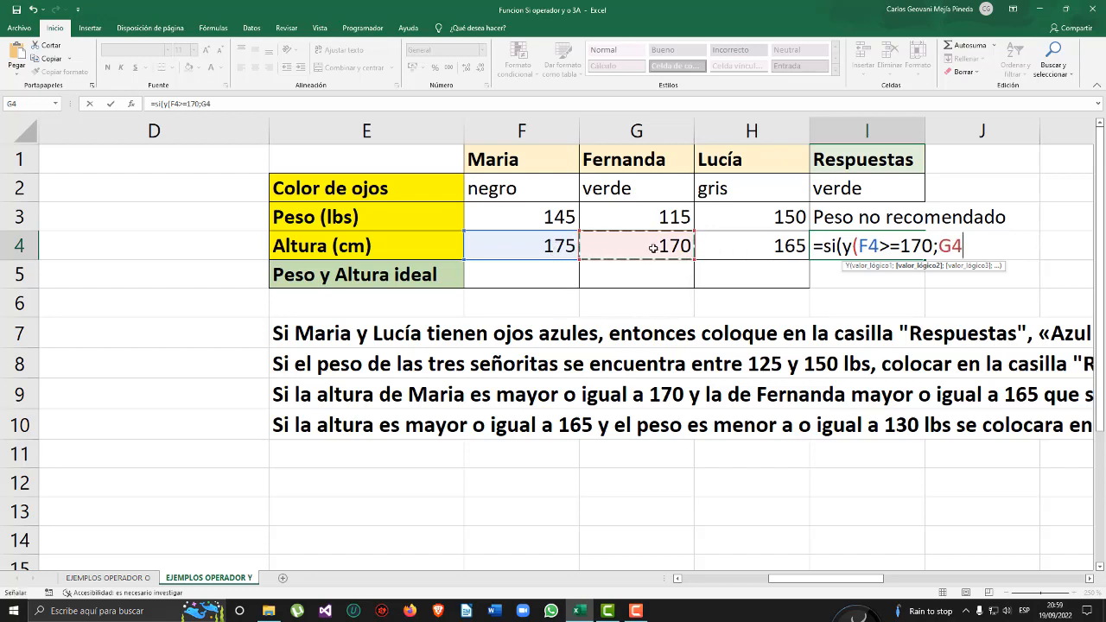
pyautogui.write('2')
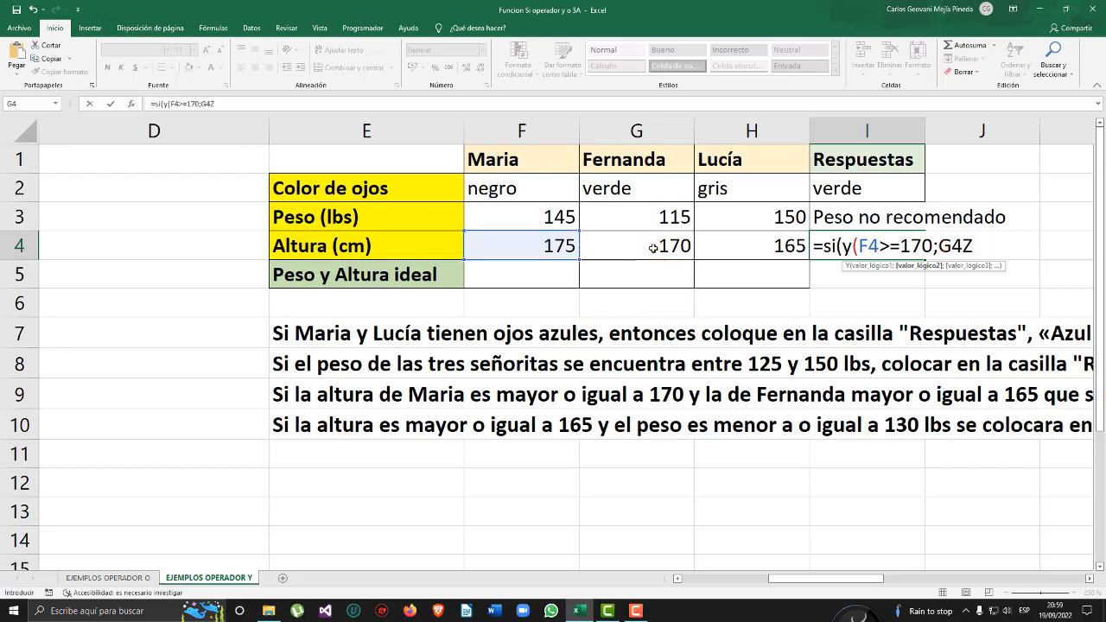
pyautogui.press('BackSpace')
pyautogui.press('BackSpace')
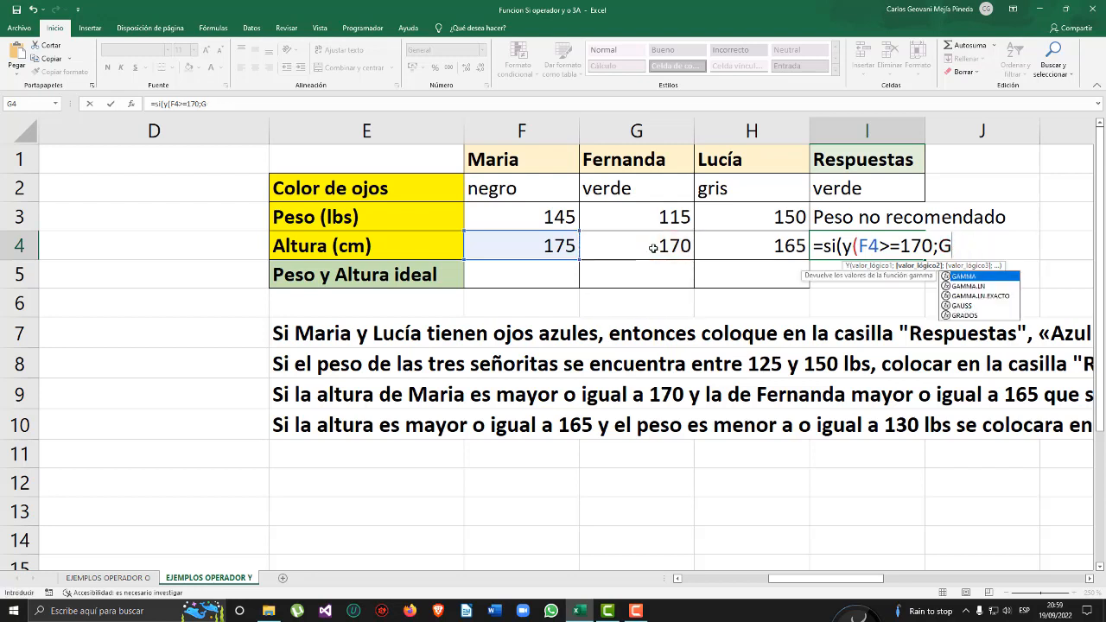
pyautogui.write('4')
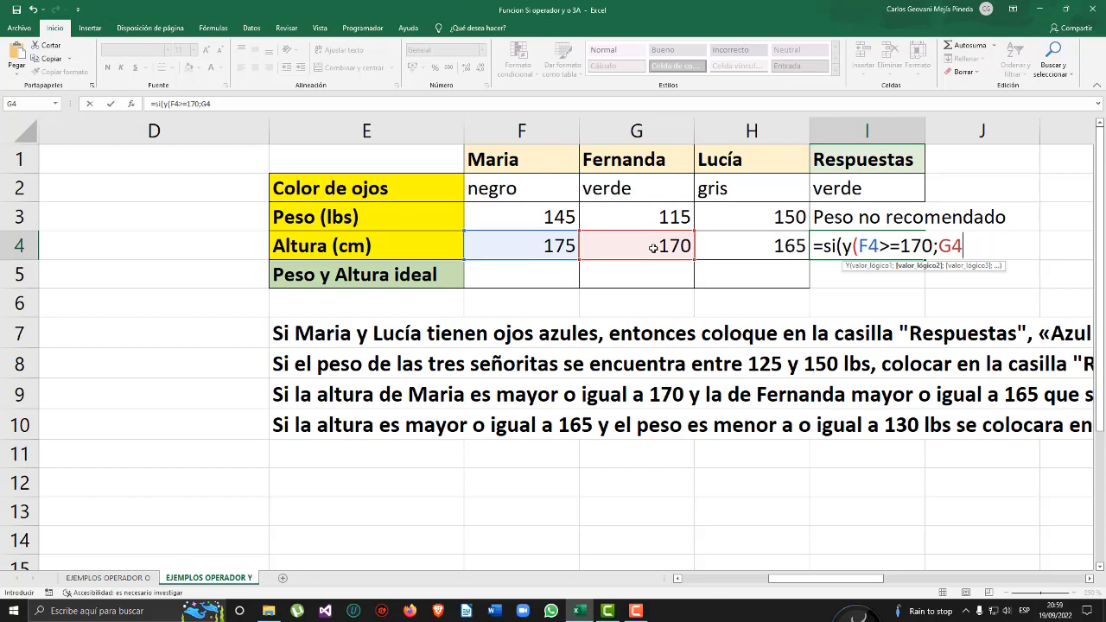
pyautogui.write('>=165)')
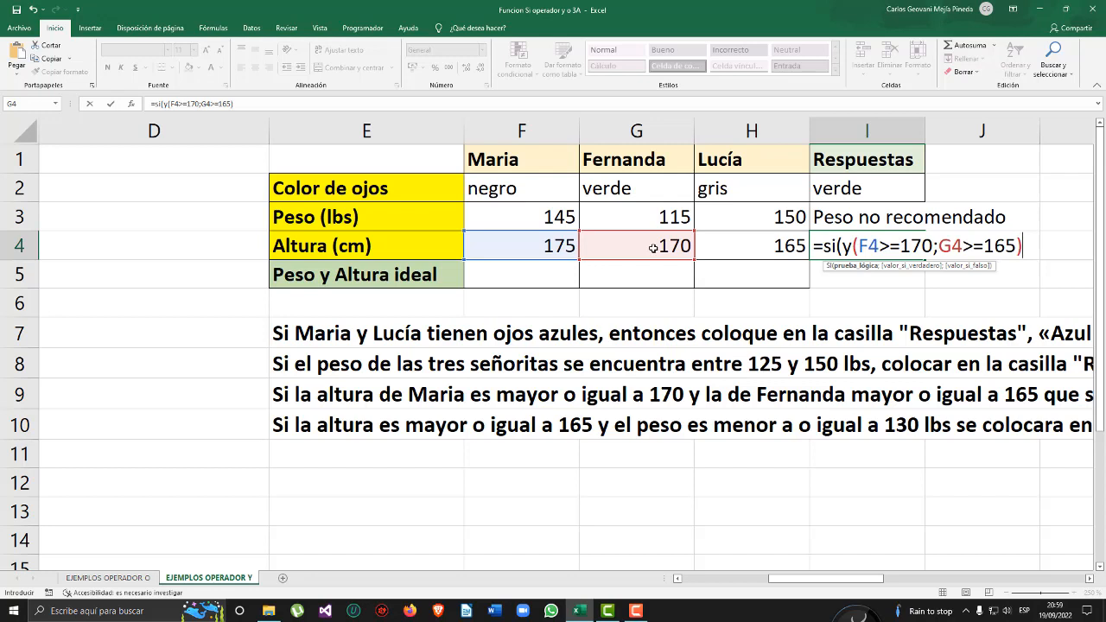
# - Complete the I4 formula with "Son altas" as the true result and "Son bajas" as the false result, and enter it
pyautogui.write(';')
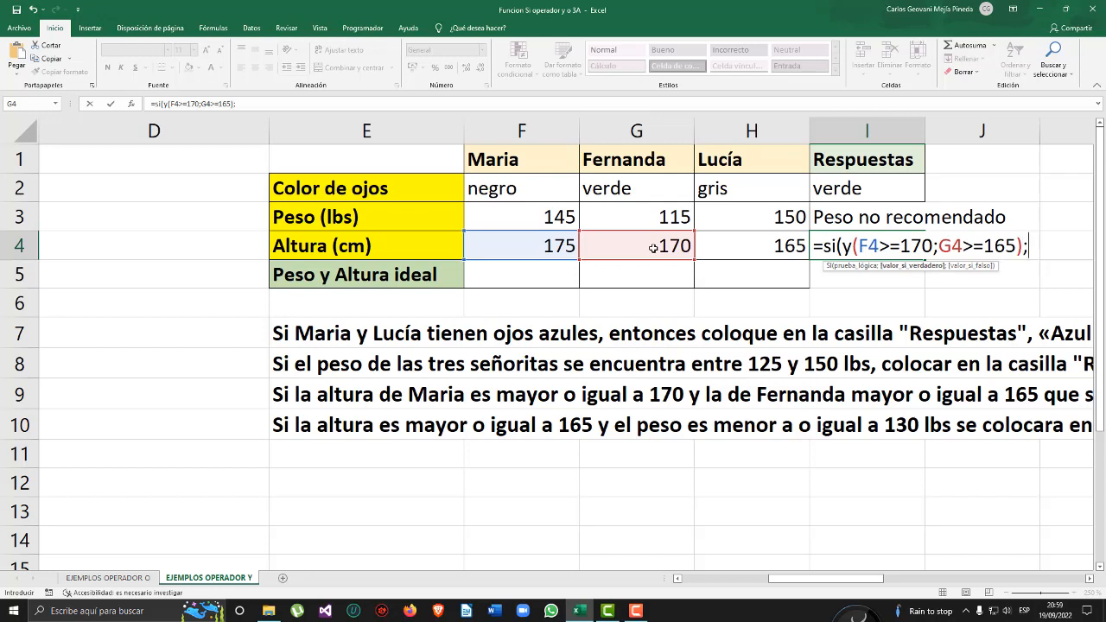
pyautogui.write('"Son alta')
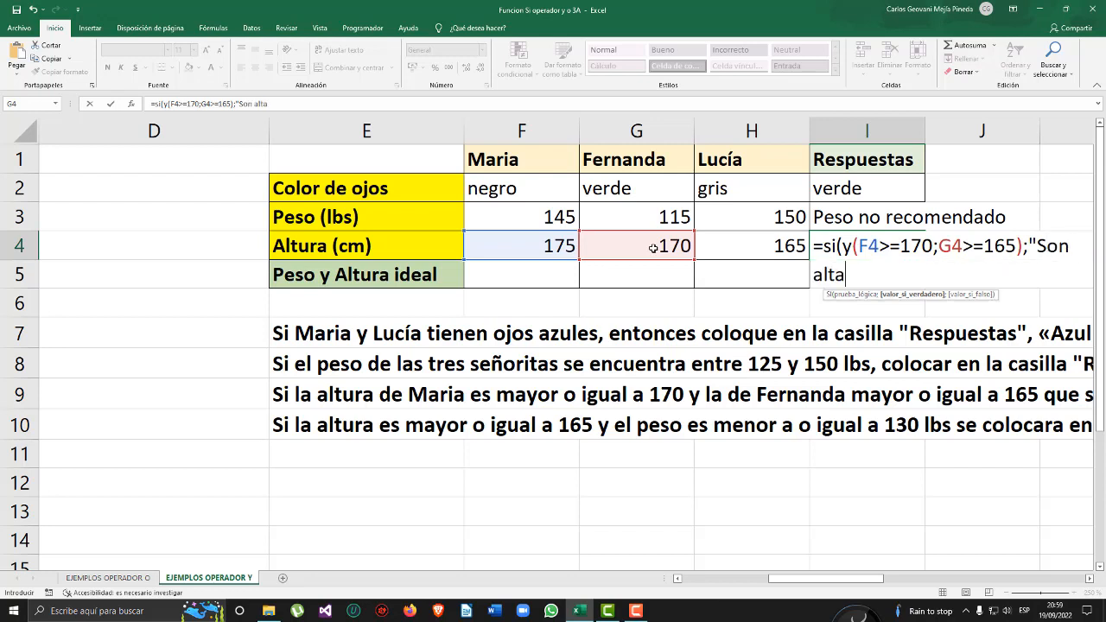
pyautogui.write('s";')
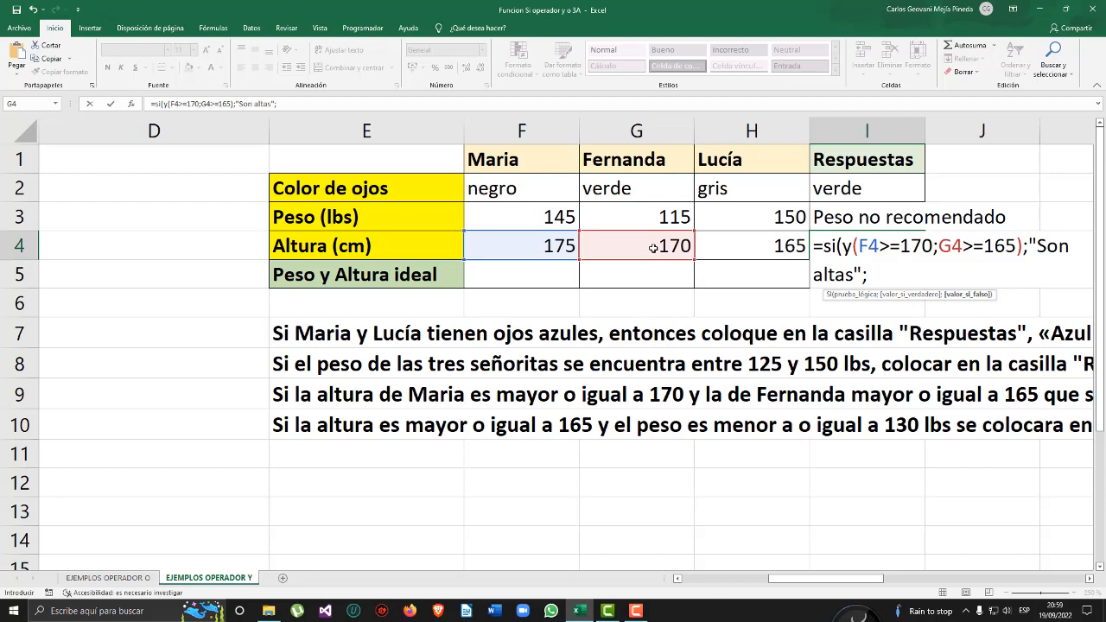
pyautogui.write('"Sob')
pyautogui.press('BackSpace')
pyautogui.write('n bajas')
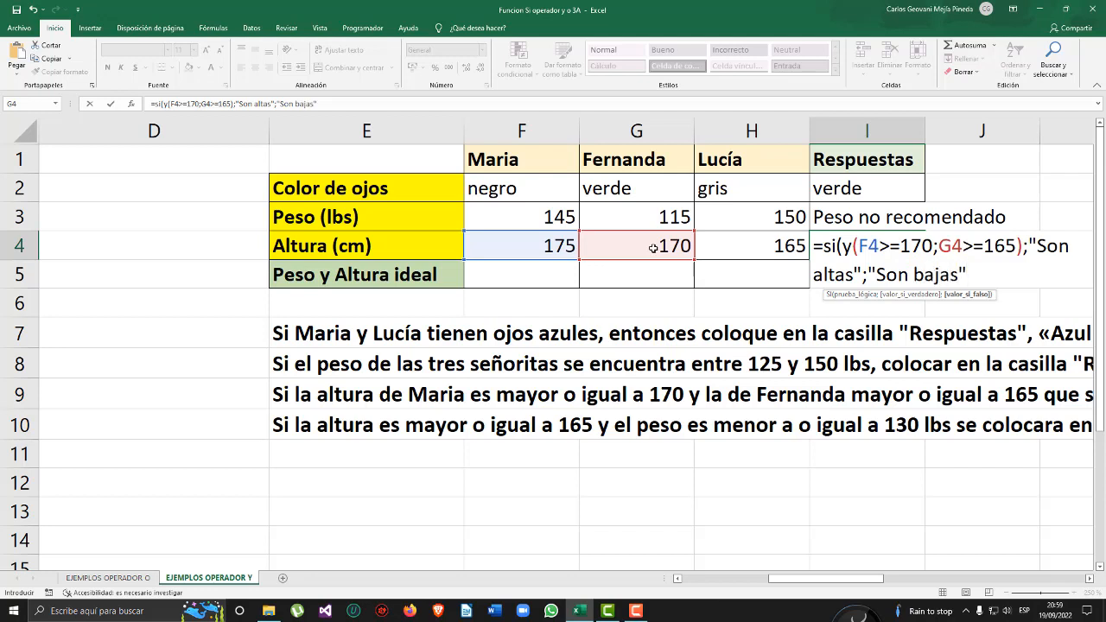
pyautogui.write('")')
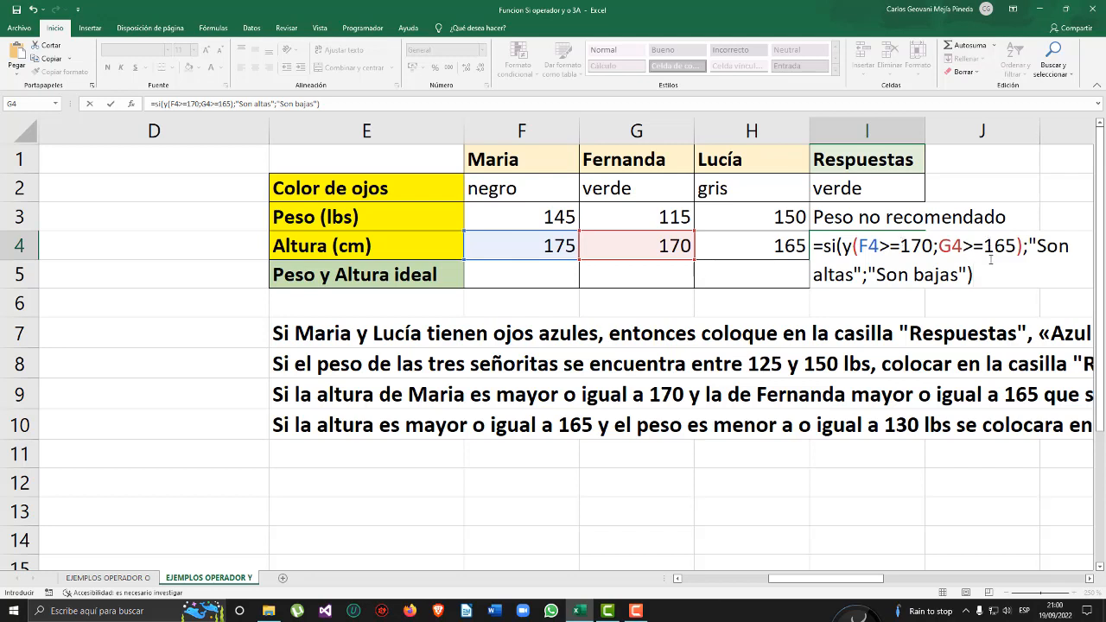
pyautogui.press('Return')
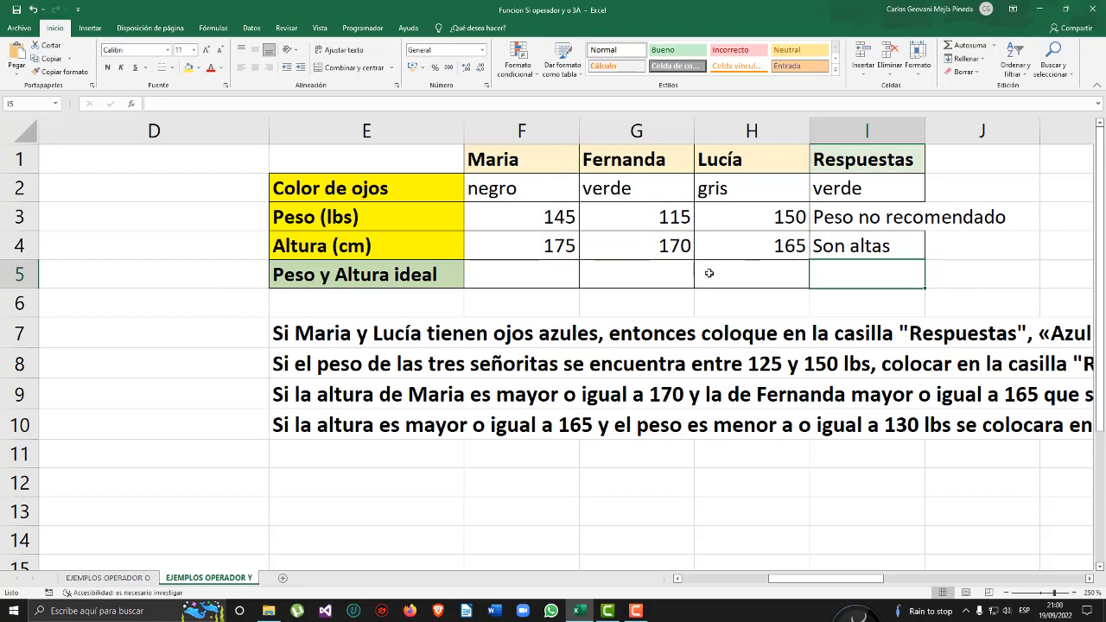
# - Set the height in F4 to 115 and check the I4 result against the heights in row 4
pyautogui.click(549, 245)
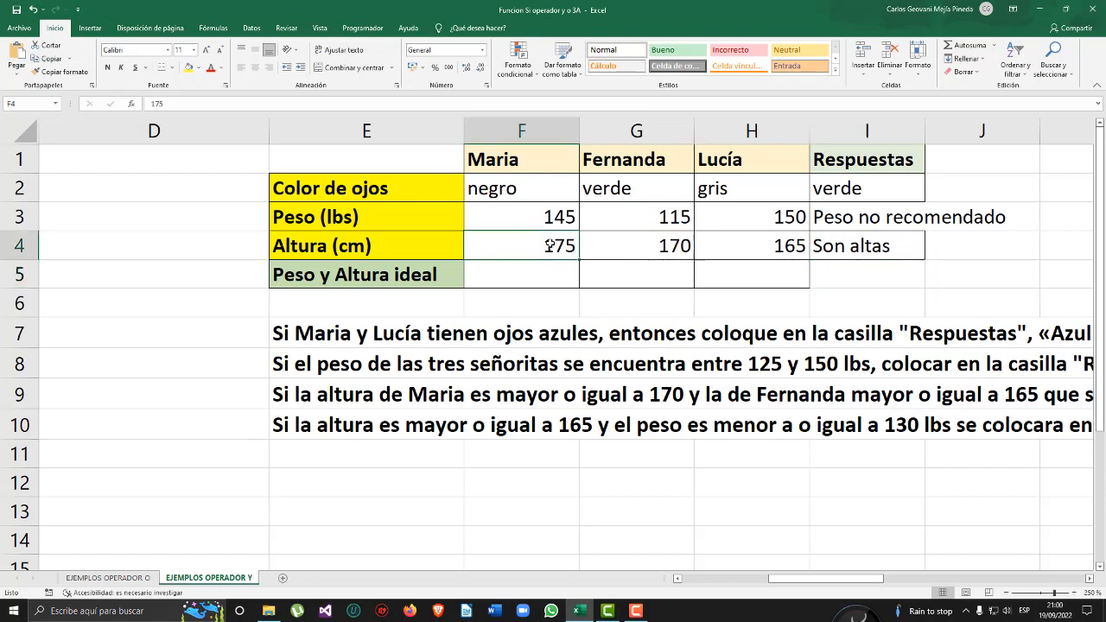
pyautogui.click(751, 245)
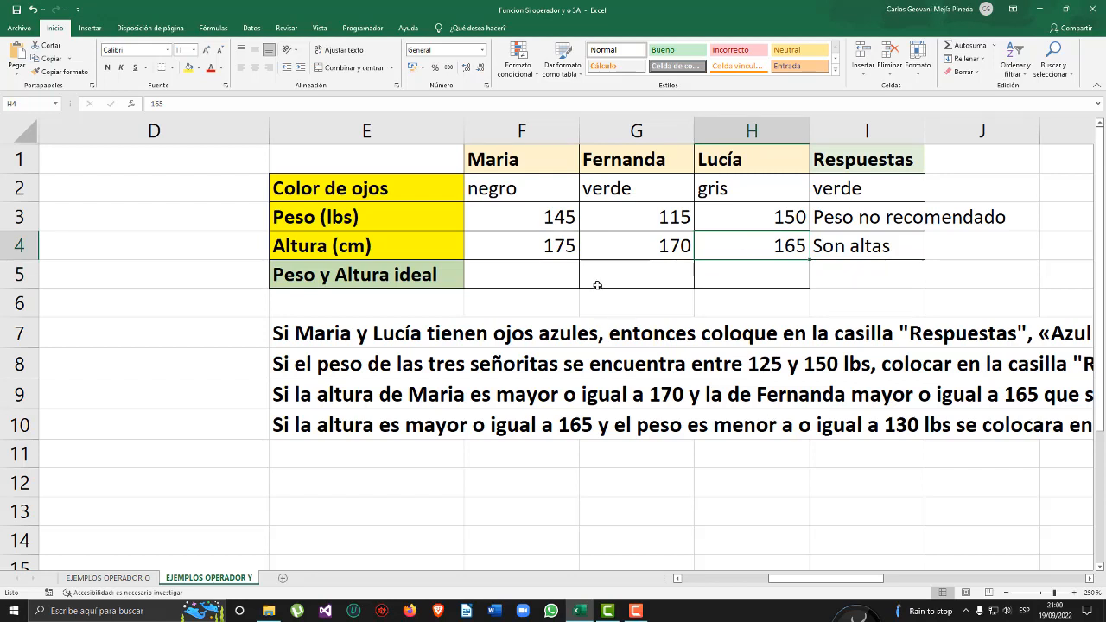
pyautogui.click(563, 245)
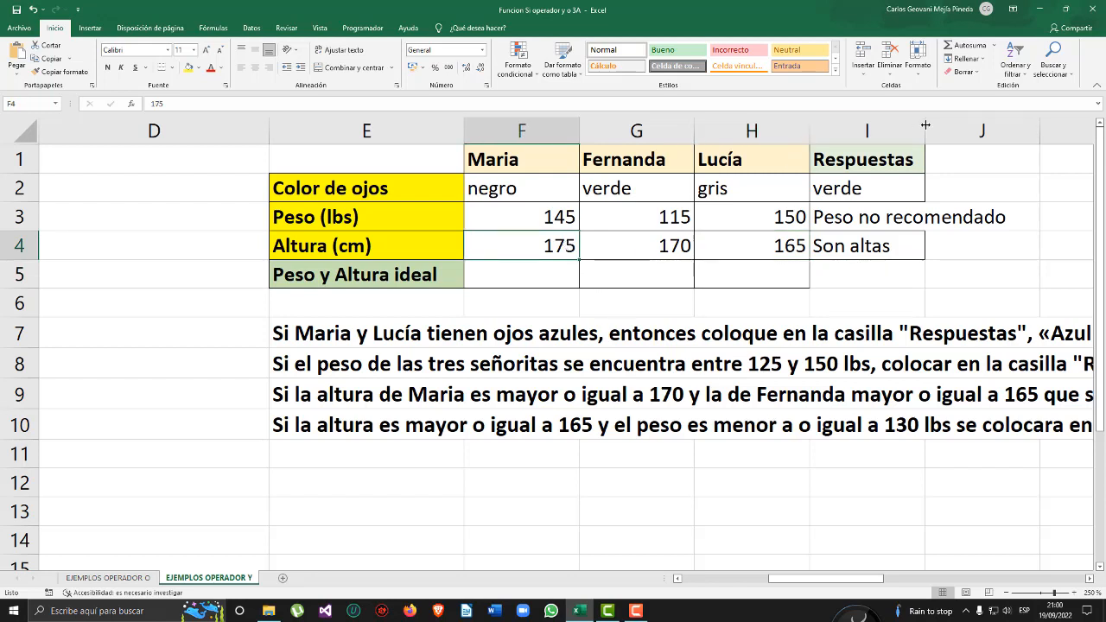
pyautogui.write('115')
pyautogui.press('Return')
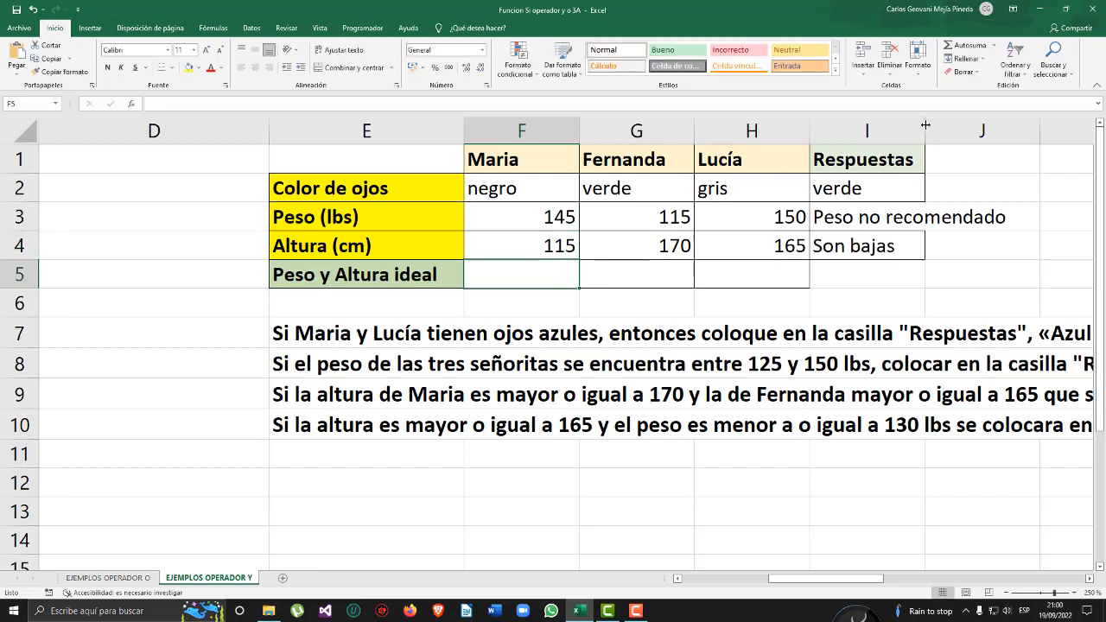
pyautogui.click(750, 242)
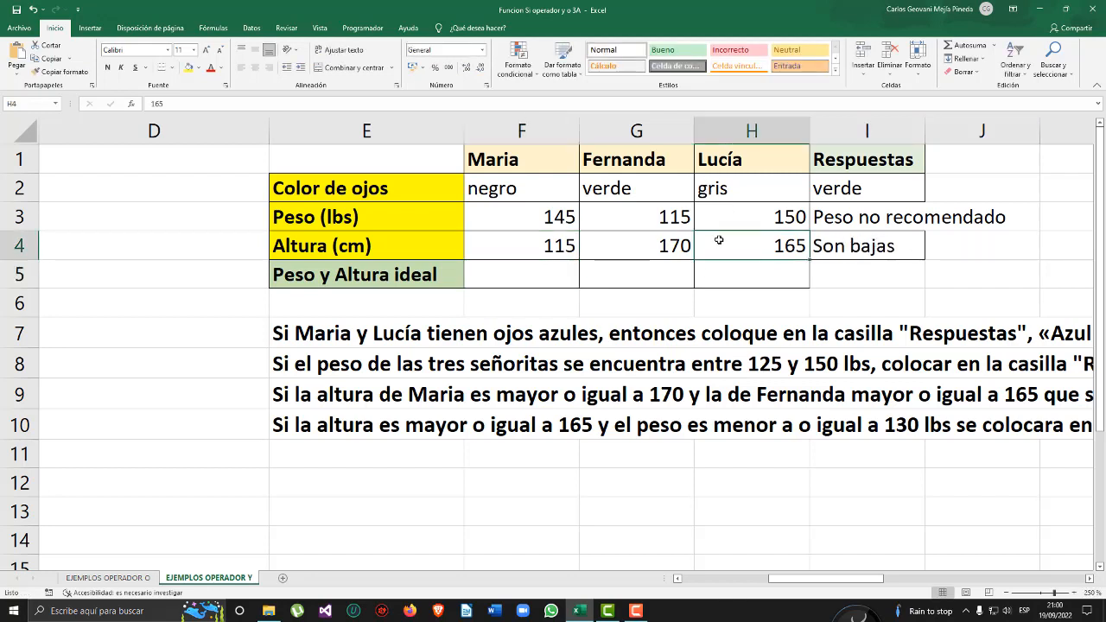
pyautogui.click(564, 246)
# - Read the full Peso y Altura ideal exercise in E10, including its height and weight conditions, both outcome texts and the cells it fills
pyautogui.click(671, 275)
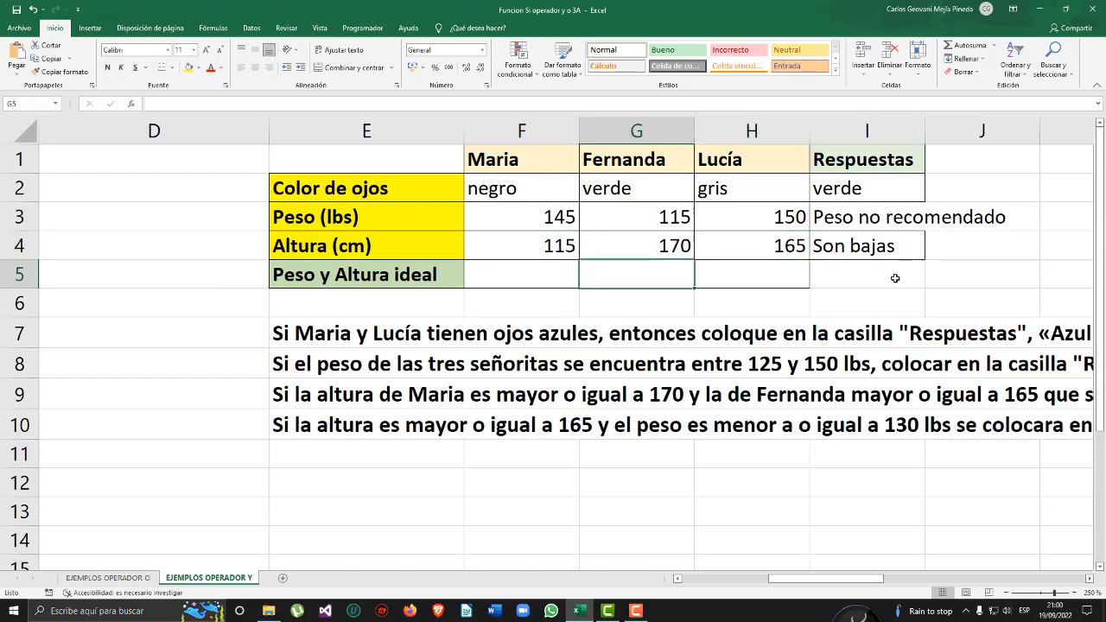
pyautogui.click(544, 271)
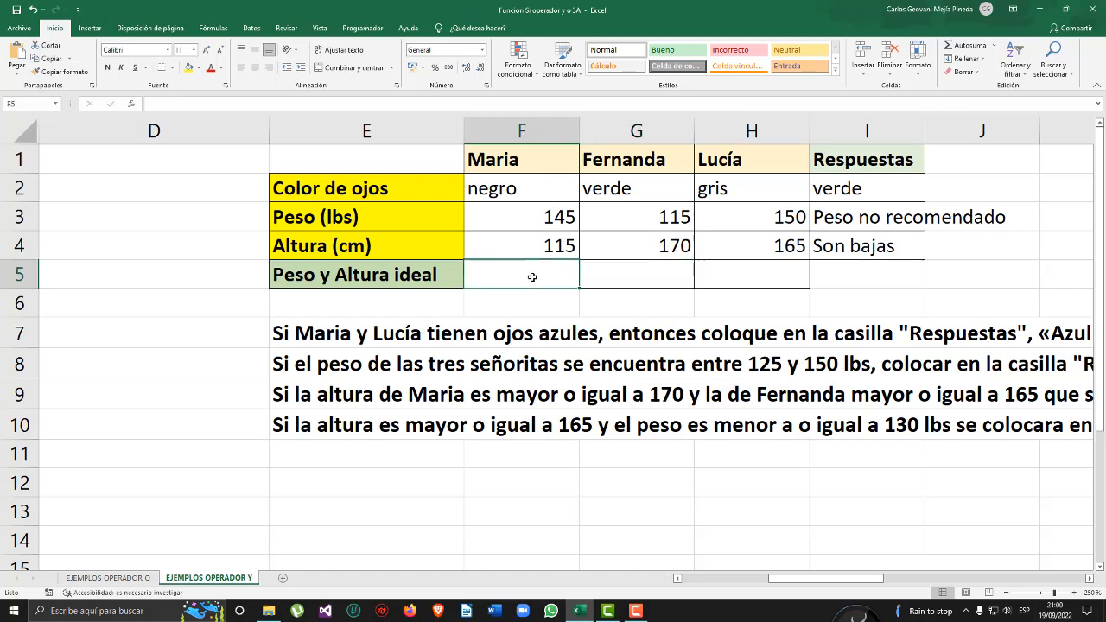
pyautogui.moveTo(835, 585)
pyautogui.mouseDown()
pyautogui.moveTo(868, 583)
pyautogui.moveTo(843, 581)
pyautogui.moveTo(853, 580)
pyautogui.mouseUp()
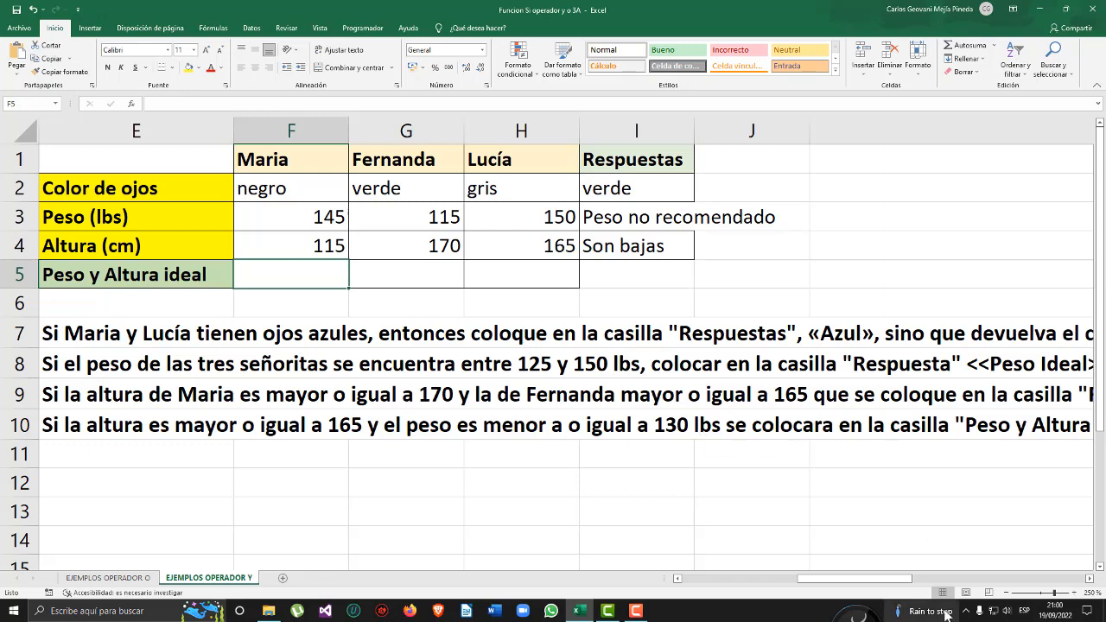
pyautogui.moveTo(908, 587); pyautogui.dragTo(986, 580)
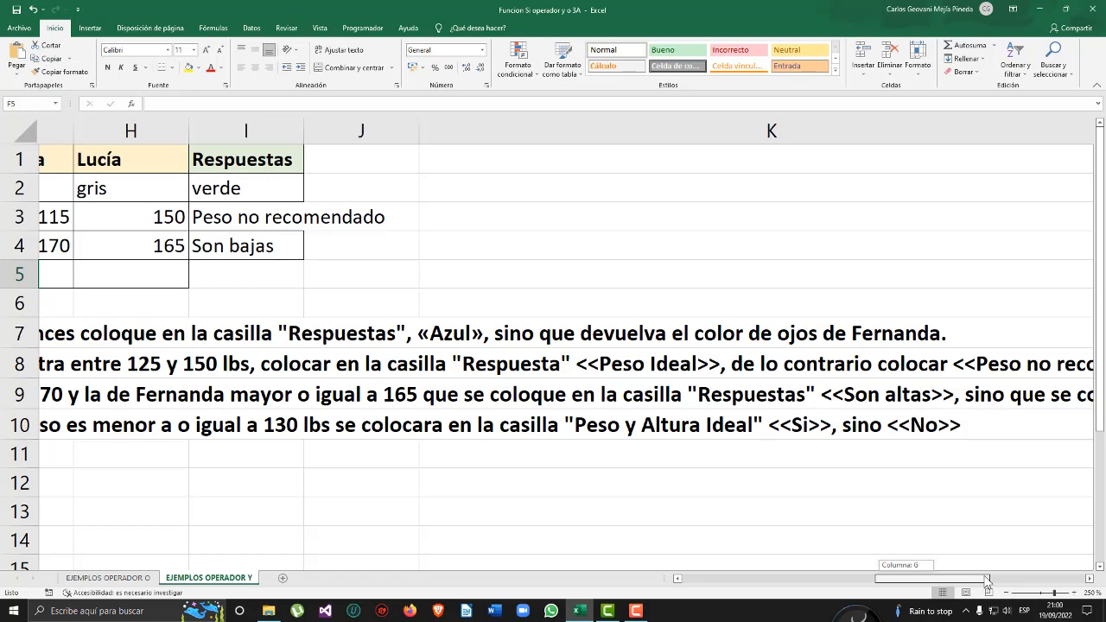
pyautogui.moveTo(986, 580); pyautogui.dragTo(882, 577)
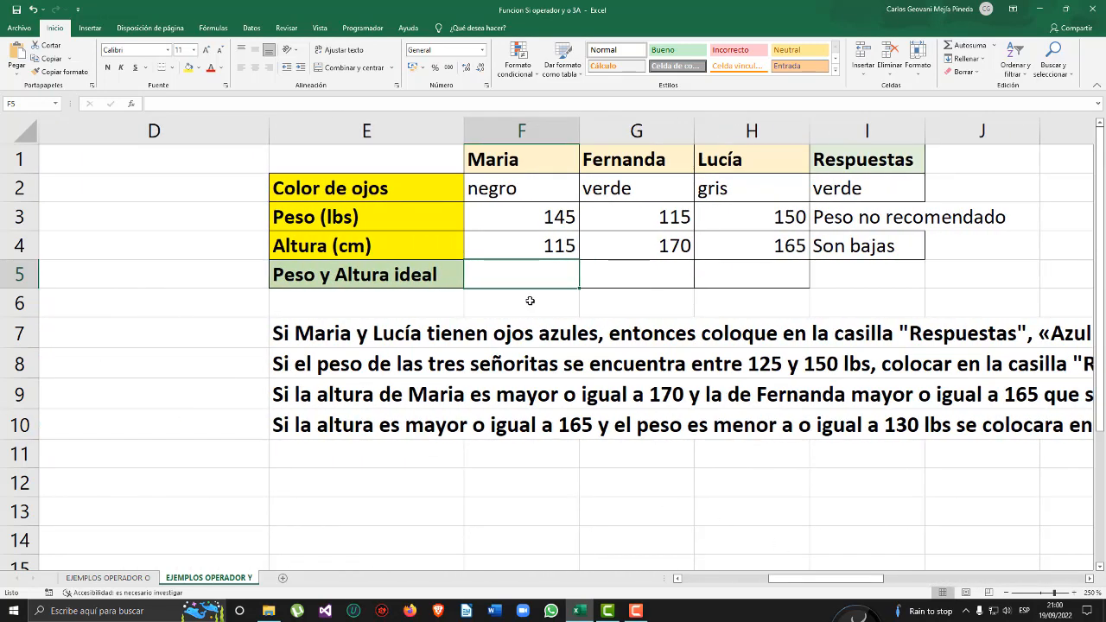
pyautogui.click(629, 269)
pyautogui.click(525, 274)
pyautogui.click(597, 282)
pyautogui.click(548, 279)
# - Start a SI formula in F5 with F4>=165 as the first condition
pyautogui.doubleClick(544, 273)
pyautogui.write('=')
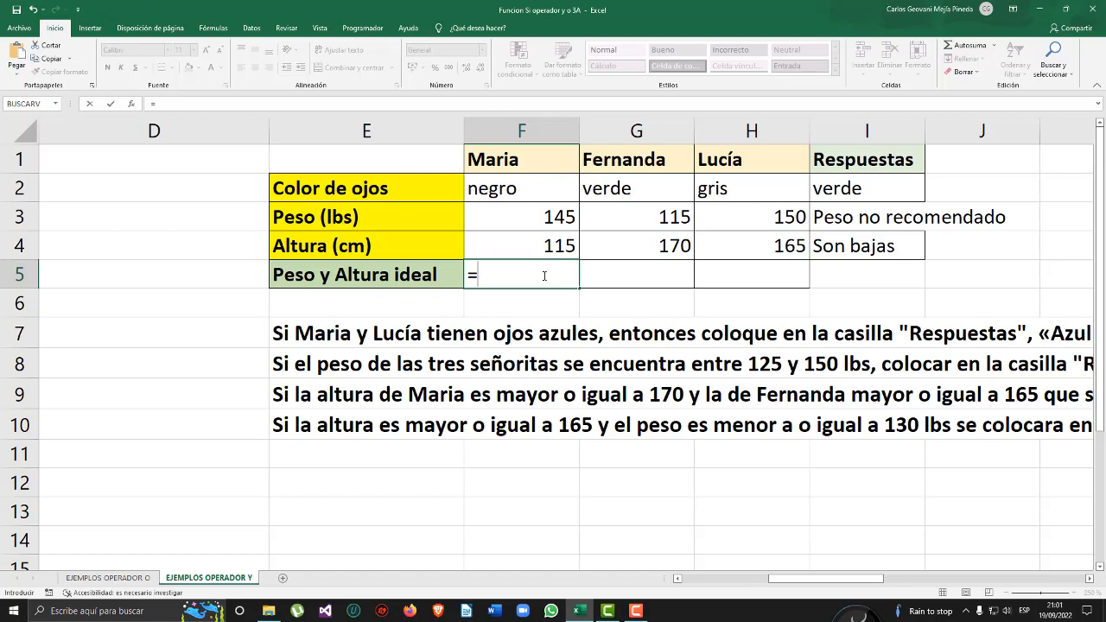
pyautogui.write('si(')
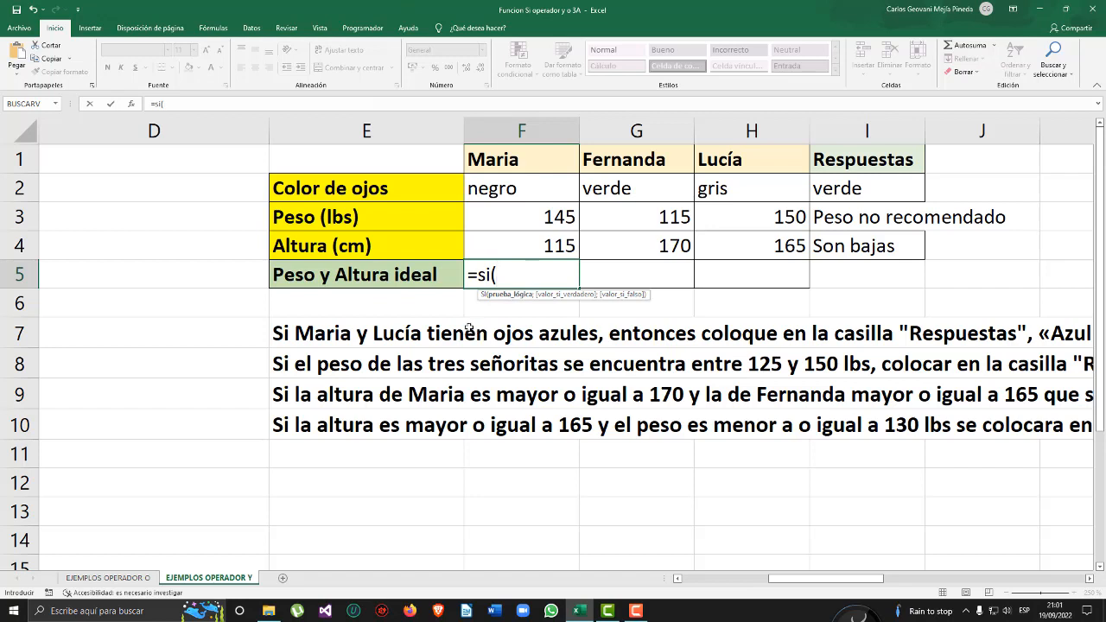
pyautogui.click(534, 242)
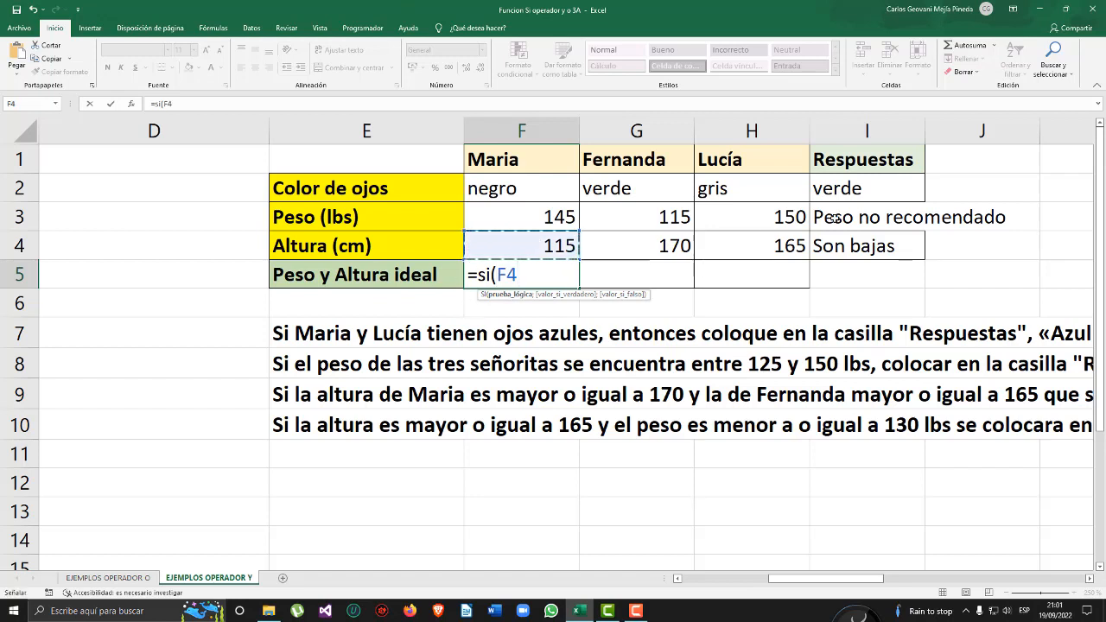
pyautogui.write('>=165;')
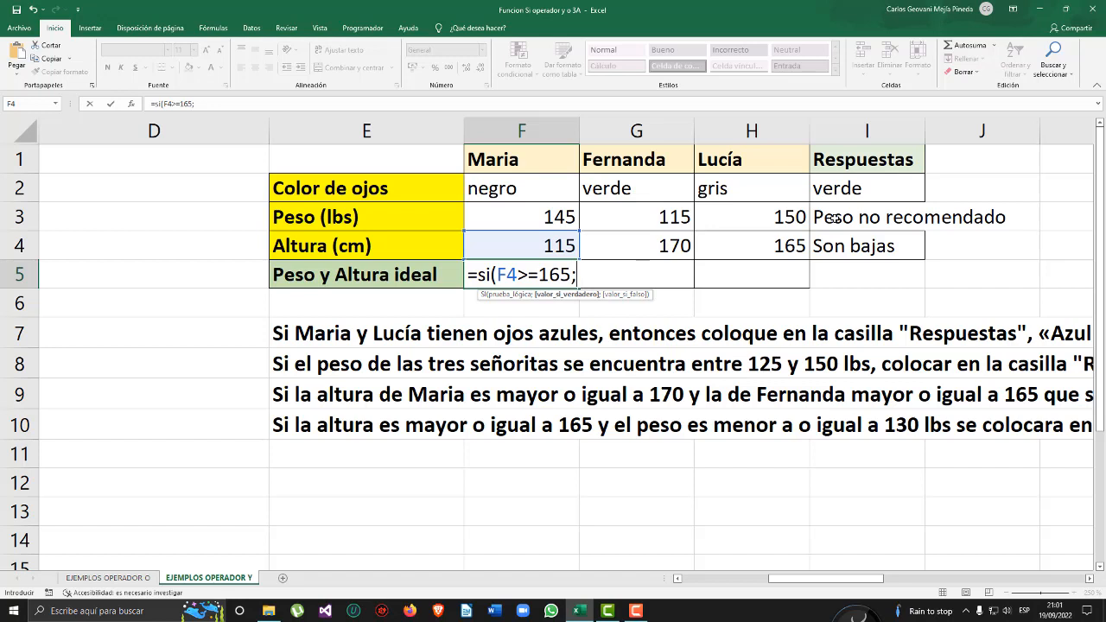
# - Add the condition F3<=130 and the outcomes "Si" and "No" to the F5 formula, and try to enter it
pyautogui.click(540, 216)
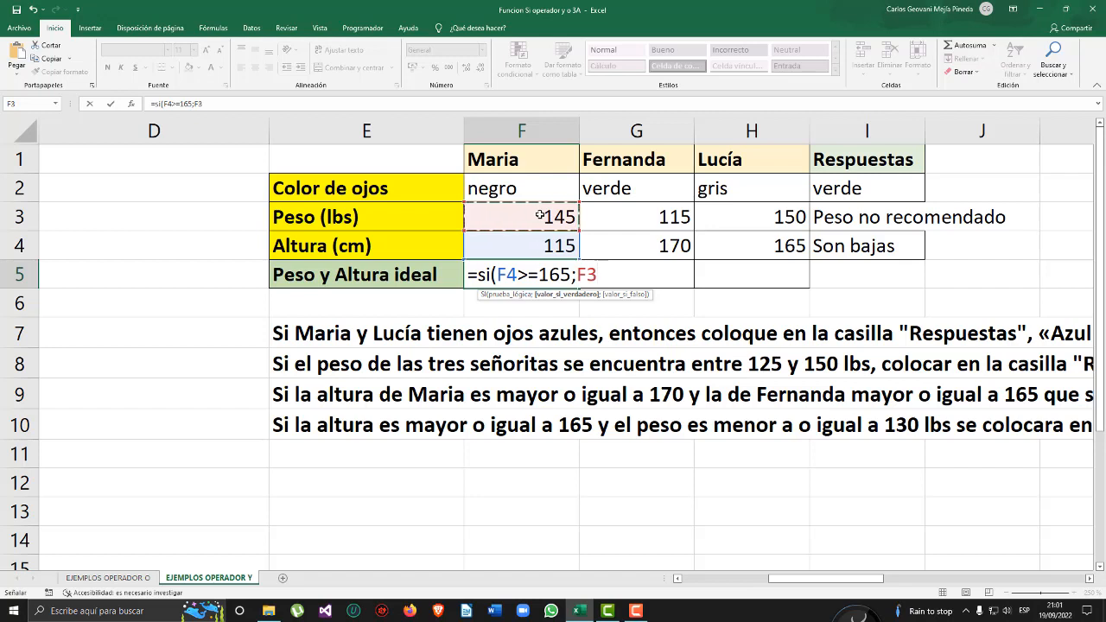
pyautogui.write('<')
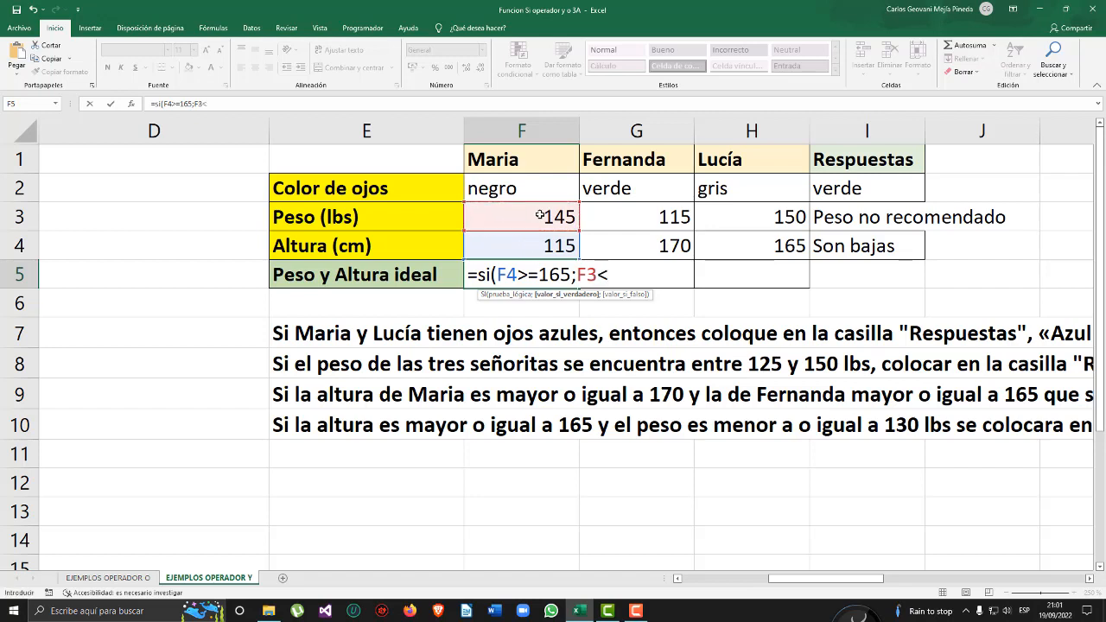
pyautogui.write('=130)')
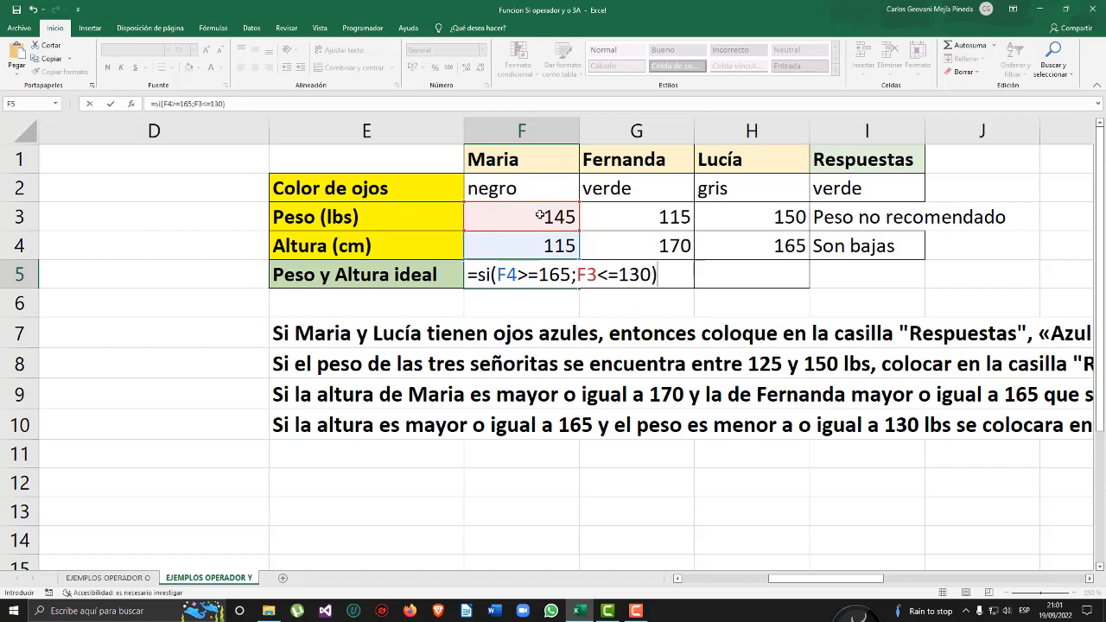
pyautogui.write(';"Si";"No')
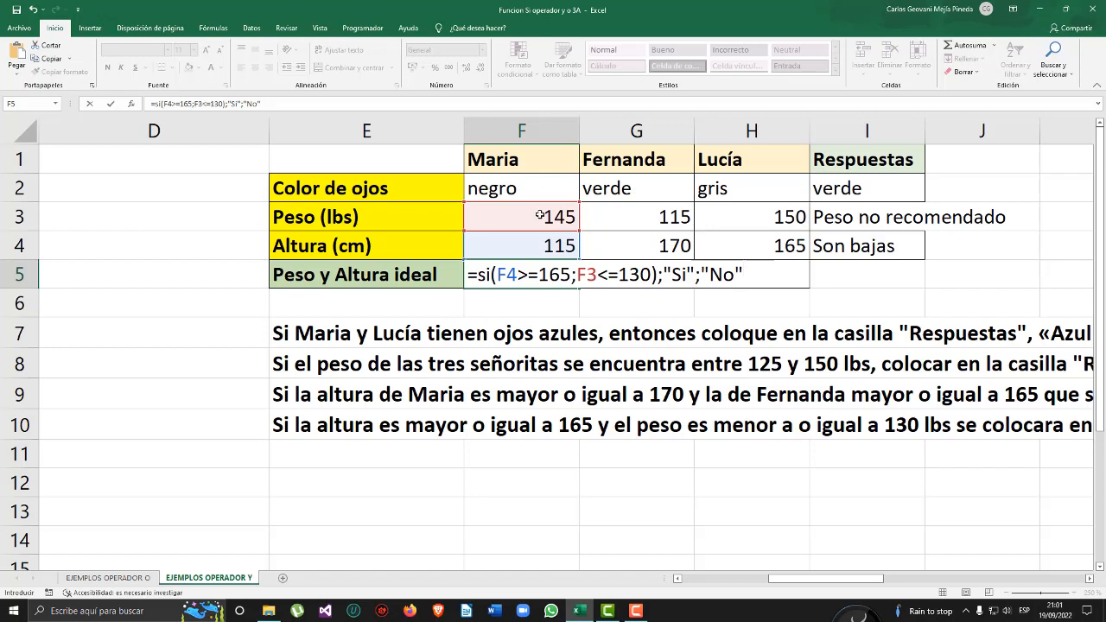
pyautogui.write(')')
pyautogui.press('Return')
pyautogui.press('Return')
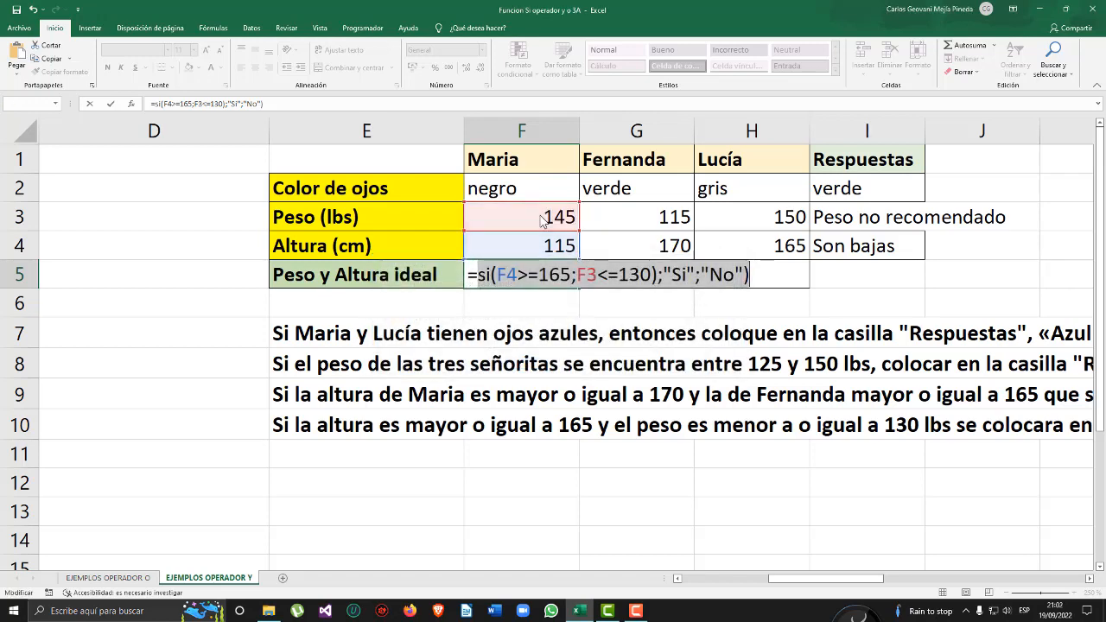
# - Wrap both conditions of the F5 formula in the Y operator, giving =si(y(F4>=165;F3<=130);"Si";"No"), and enter it
pyautogui.click(661, 274)
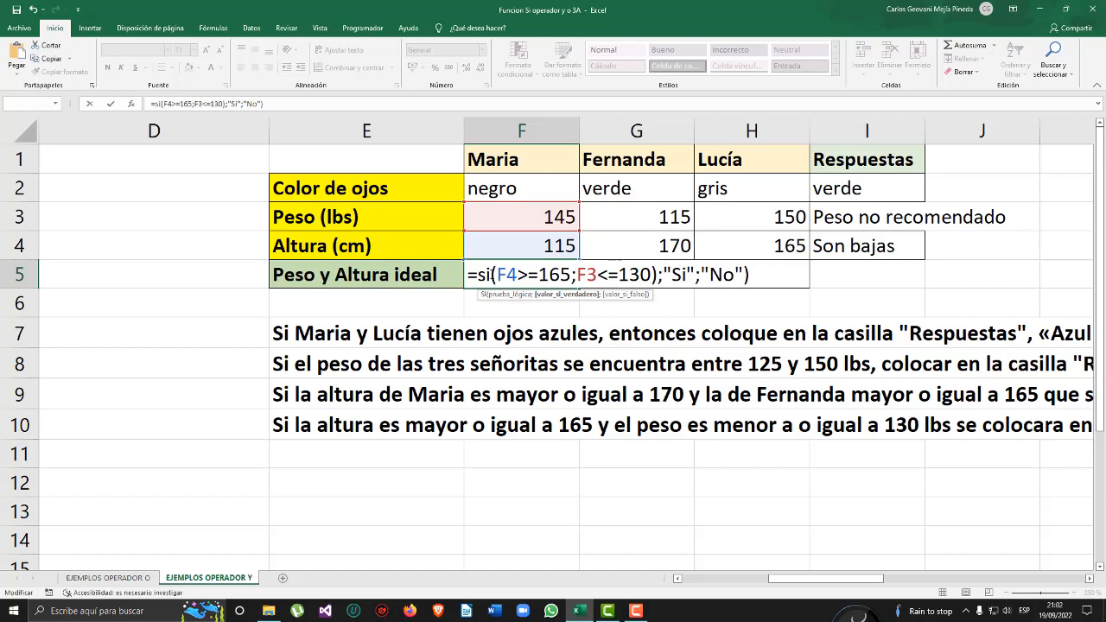
pyautogui.click(491, 275)
pyautogui.write('(')
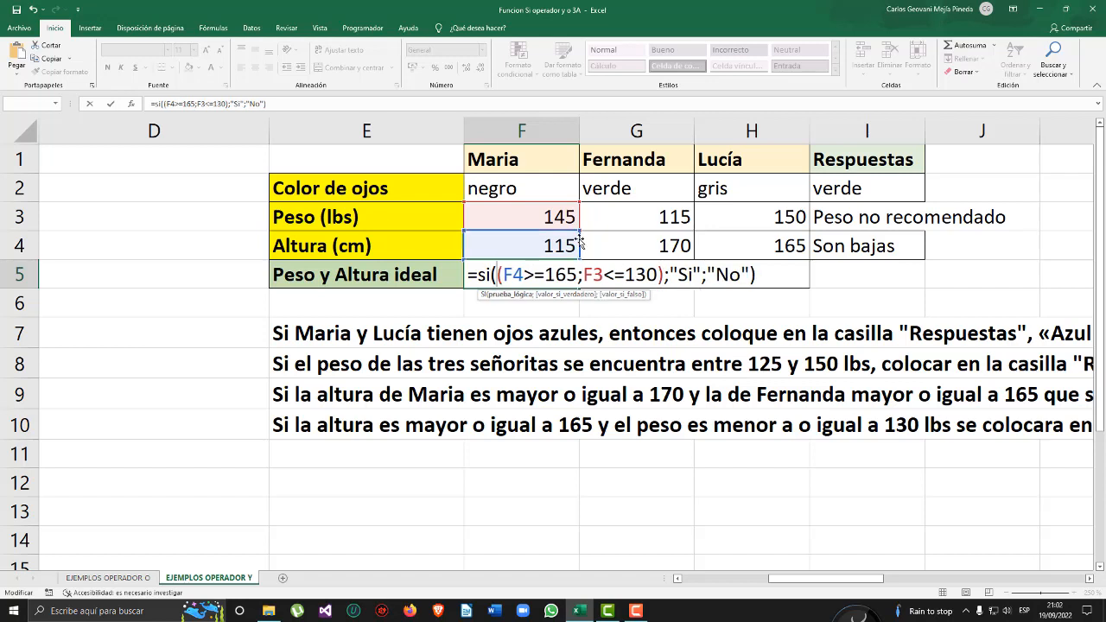
pyautogui.write('y')
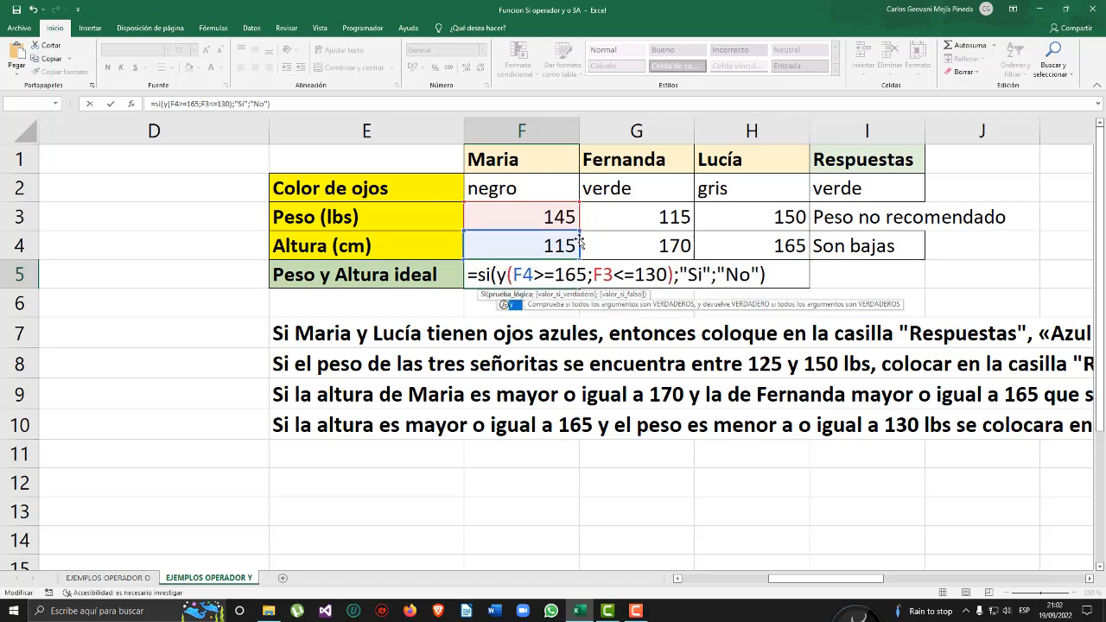
pyautogui.click(787, 268)
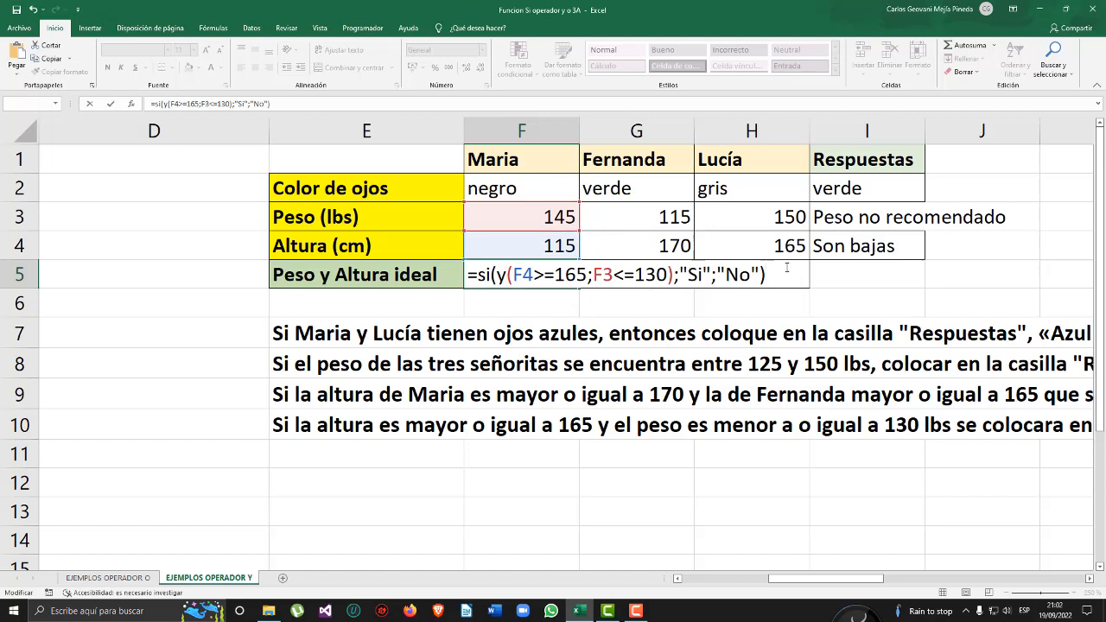
pyautogui.press('Return')
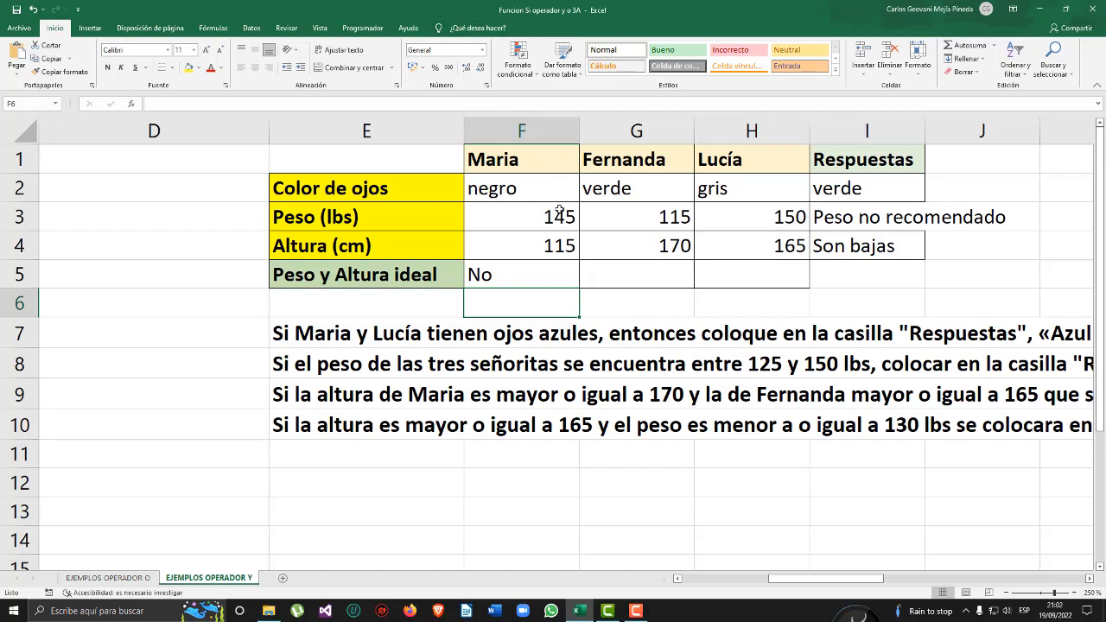
# - Copy the F5 formula across to G5:H5 to evaluate the other two columns
pyautogui.click(528, 235)
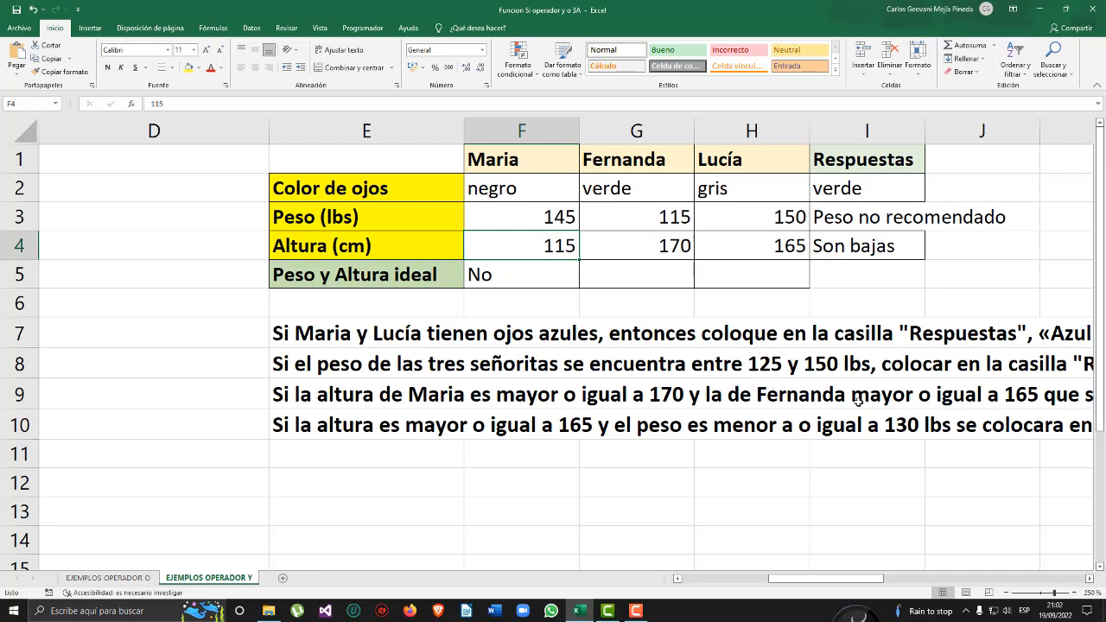
pyautogui.click(546, 276)
pyautogui.moveTo(578, 288); pyautogui.dragTo(808, 290)
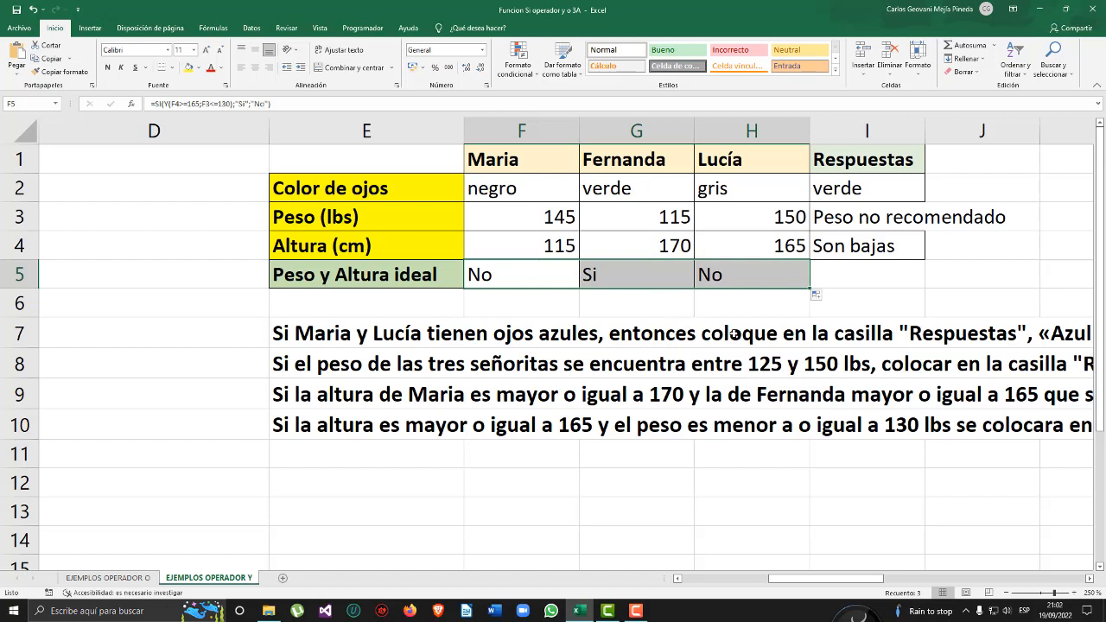
# - Check the G5 result against the weight in G3 and the height in G4
pyautogui.click(719, 309)
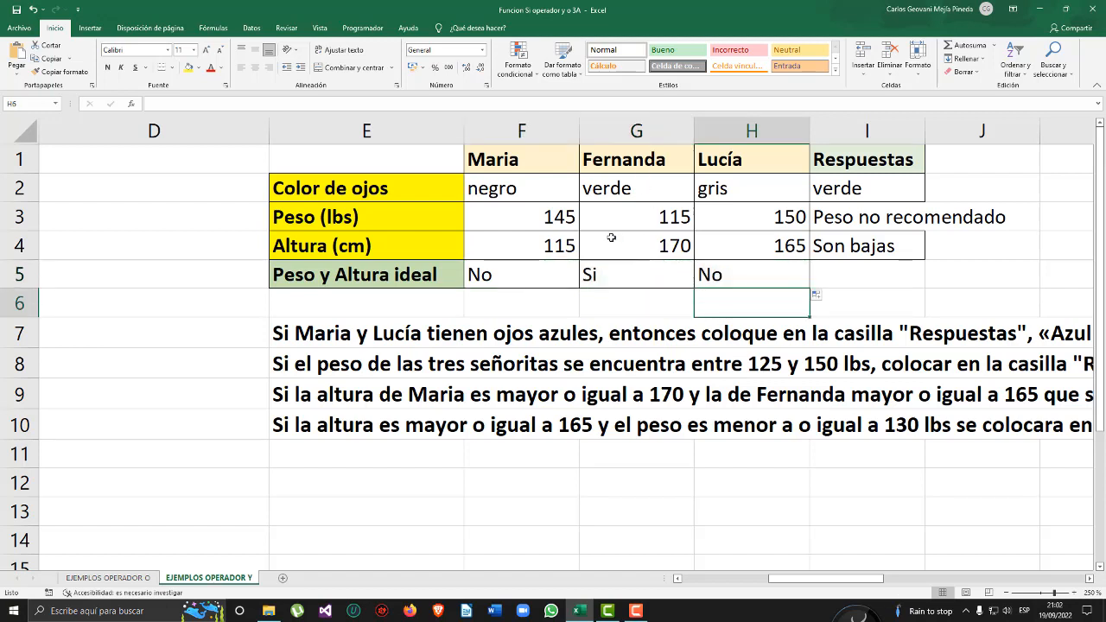
pyautogui.click(638, 225)
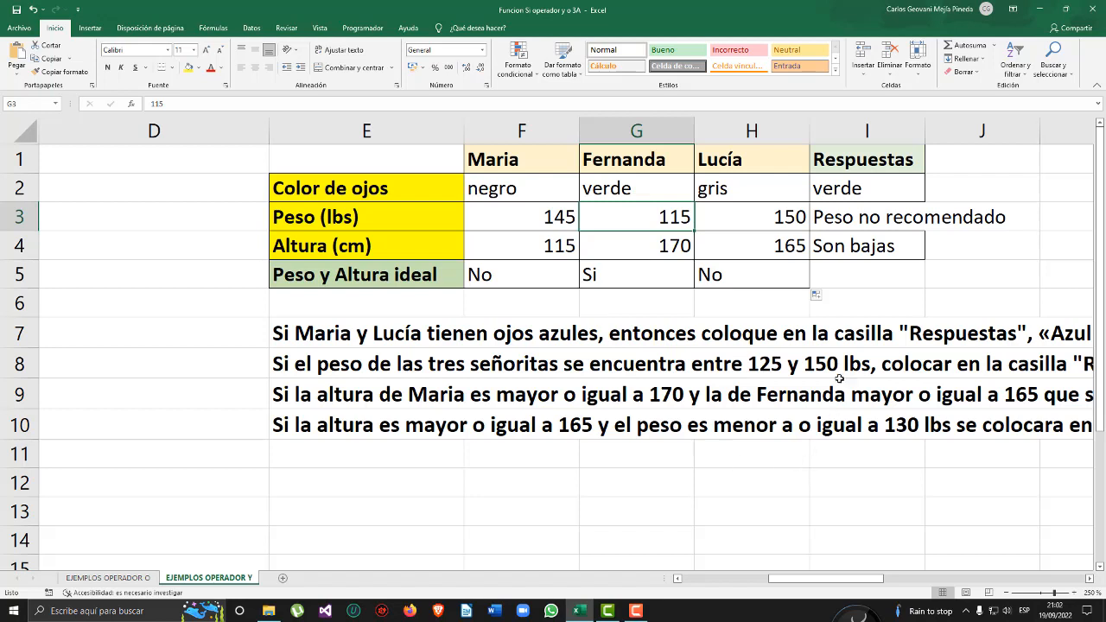
pyautogui.click(659, 253)
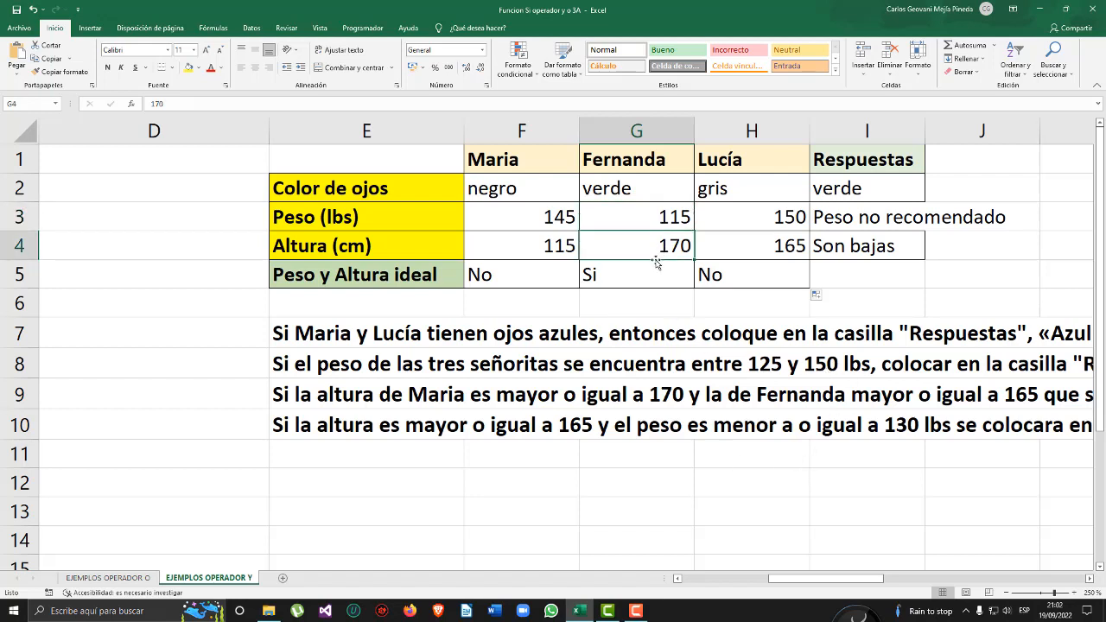
# - Check the Peso y Altura ideal results in G5 and H5 against the weights in G3:H3 and heights in G4:H4
pyautogui.moveTo(637, 216); pyautogui.dragTo(642, 244)
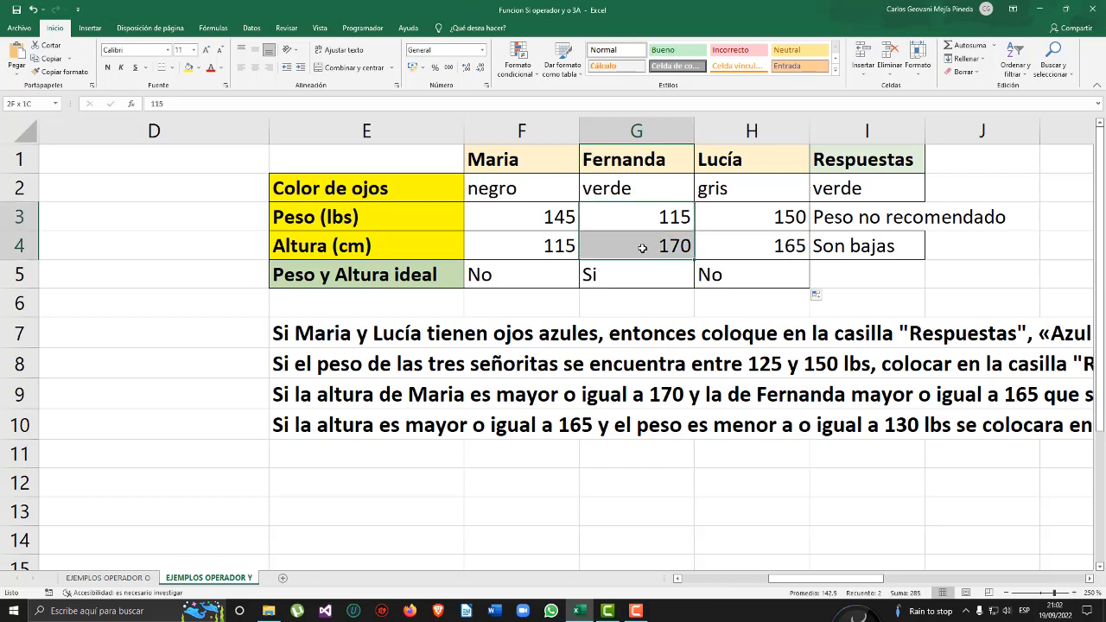
pyautogui.click(610, 274)
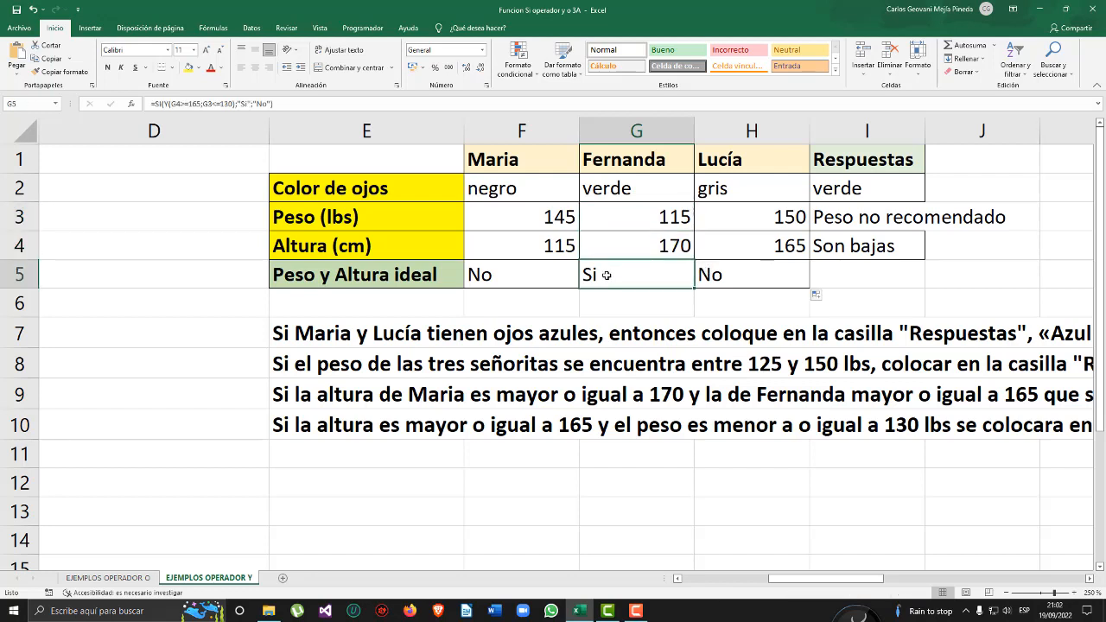
pyautogui.click(758, 248)
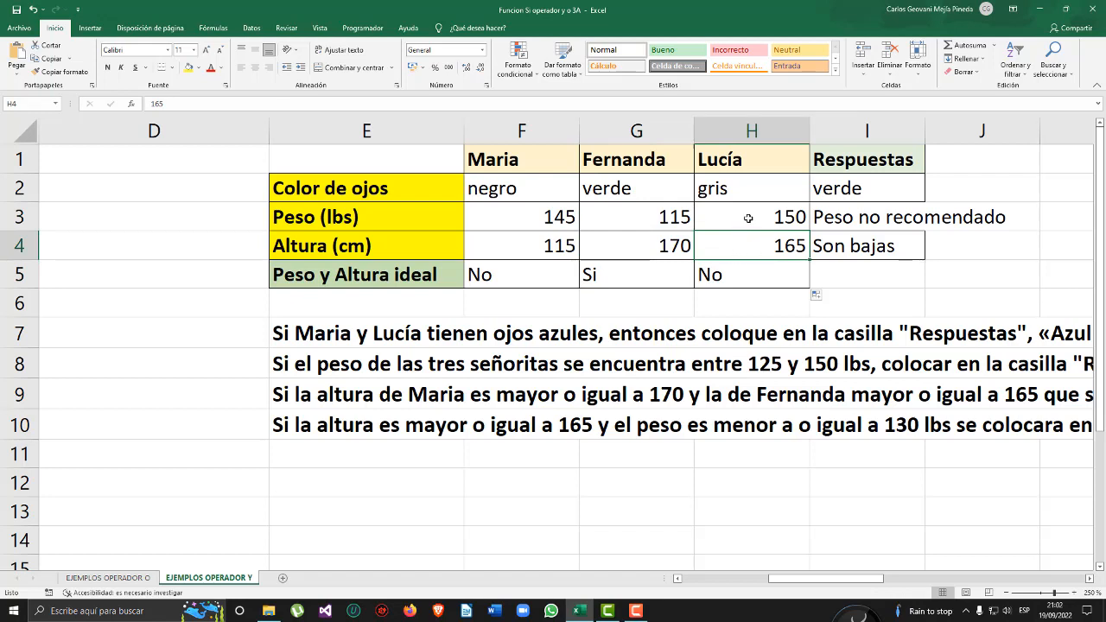
pyautogui.click(747, 217)
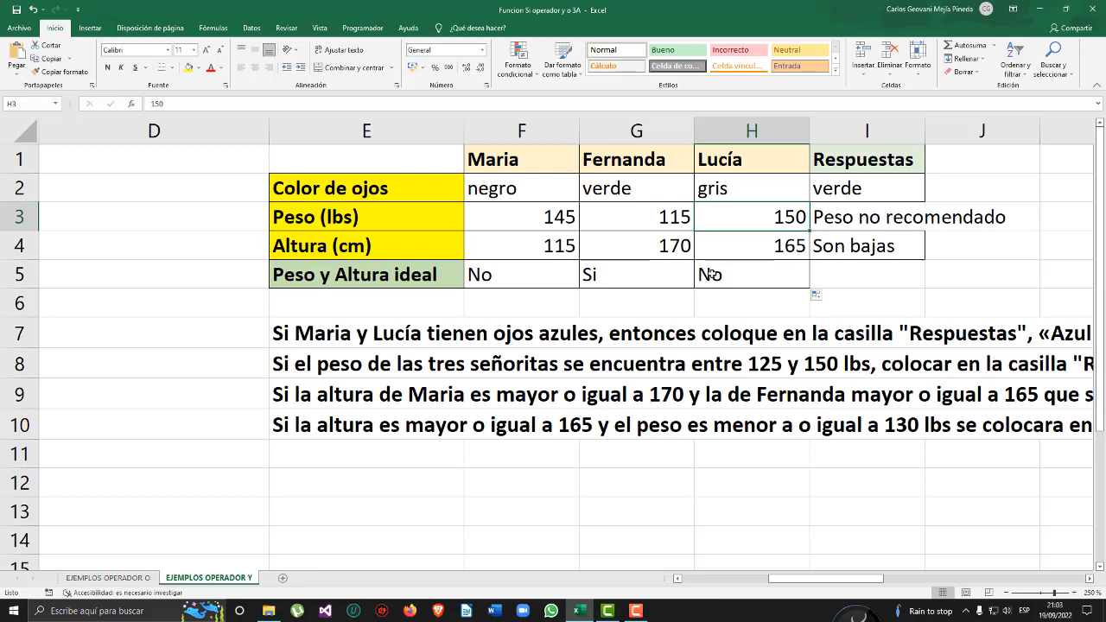
pyautogui.click(769, 252)
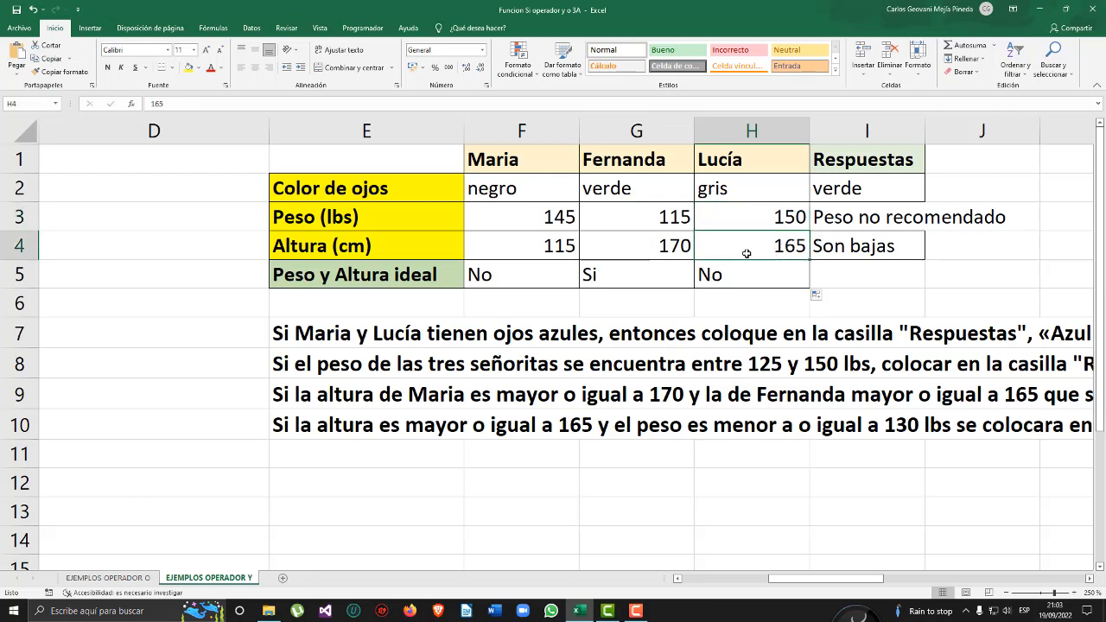
pyautogui.click(763, 226)
pyautogui.click(737, 275)
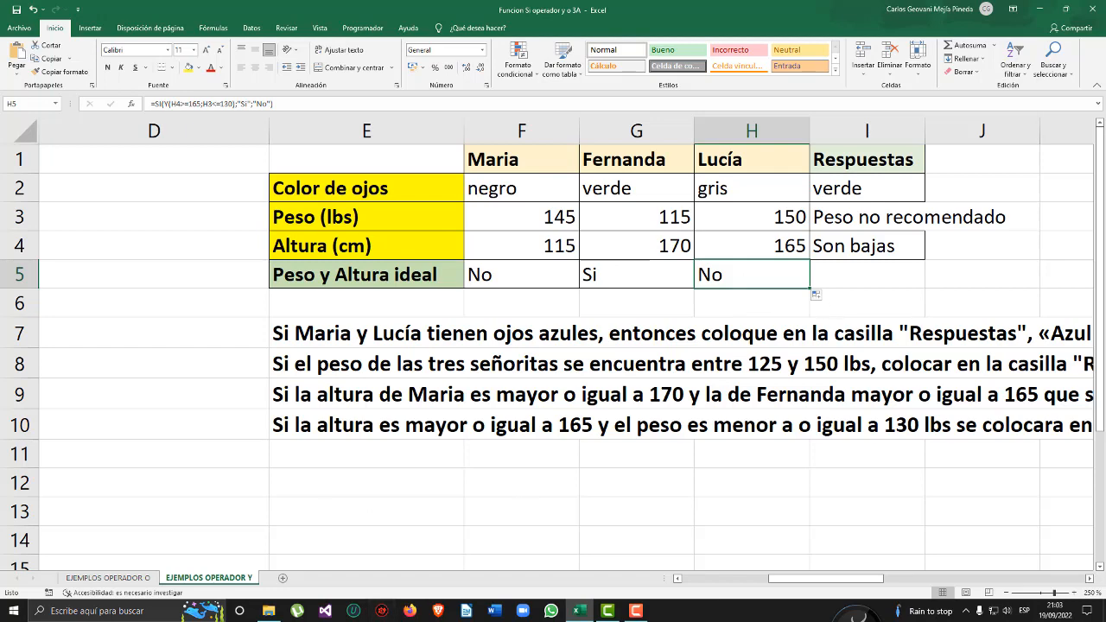
pyautogui.moveTo(846, 579); pyautogui.dragTo(874, 579)
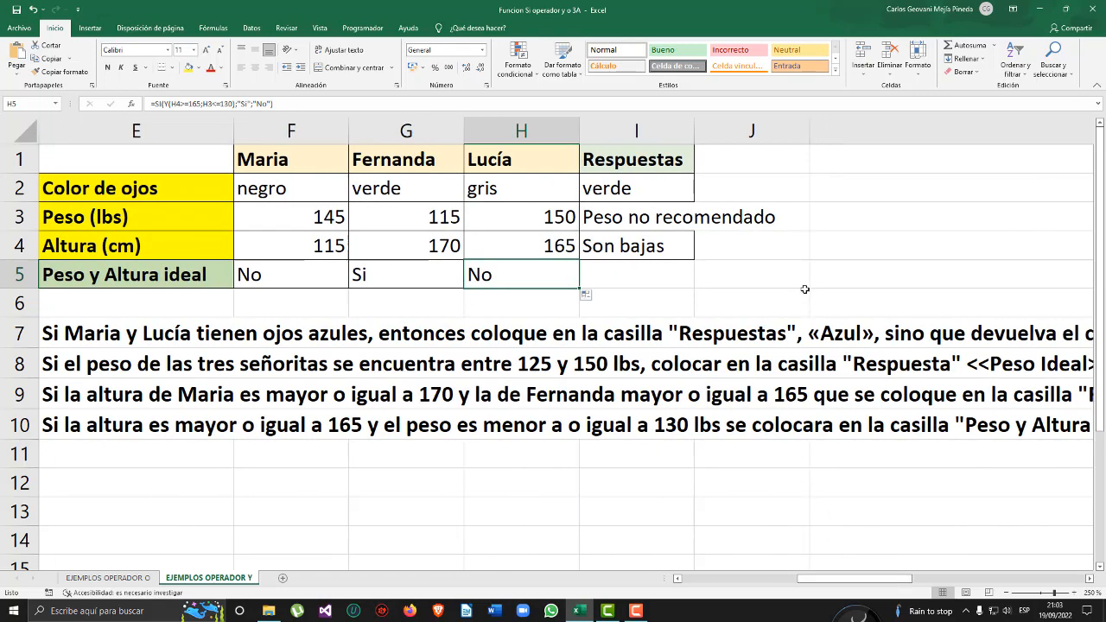
pyautogui.keyDown('ctrl'); pyautogui.scroll(-3, 802, 249); pyautogui.keyUp('ctrl')
pyautogui.keyDown('ctrl'); pyautogui.scroll(-3, 802, 249); pyautogui.keyUp('ctrl')
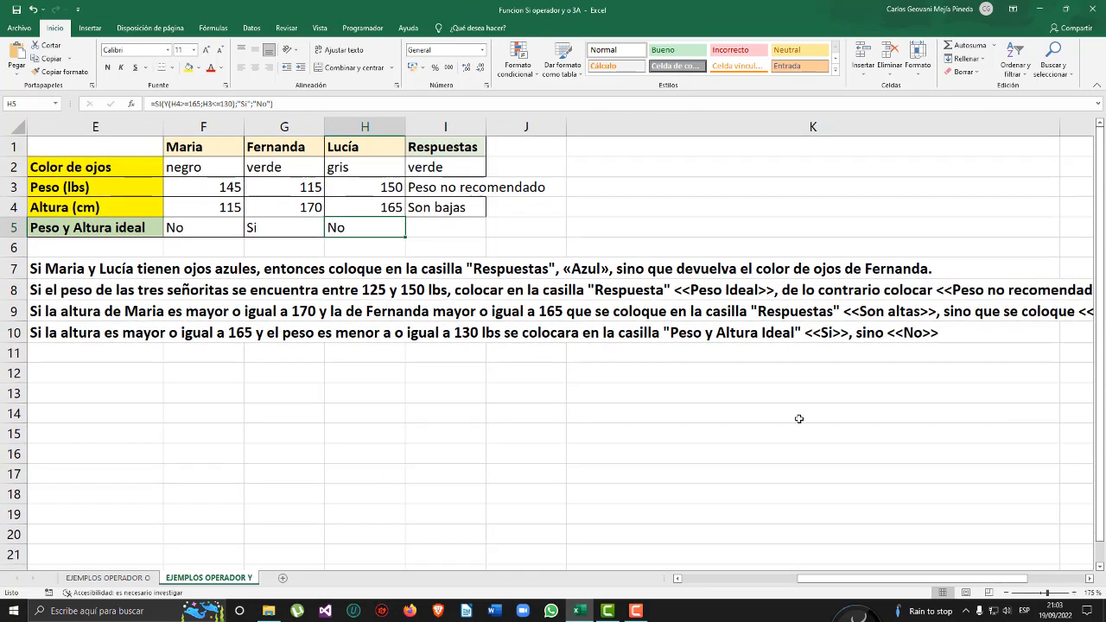
pyautogui.moveTo(860, 585); pyautogui.dragTo(770, 590)
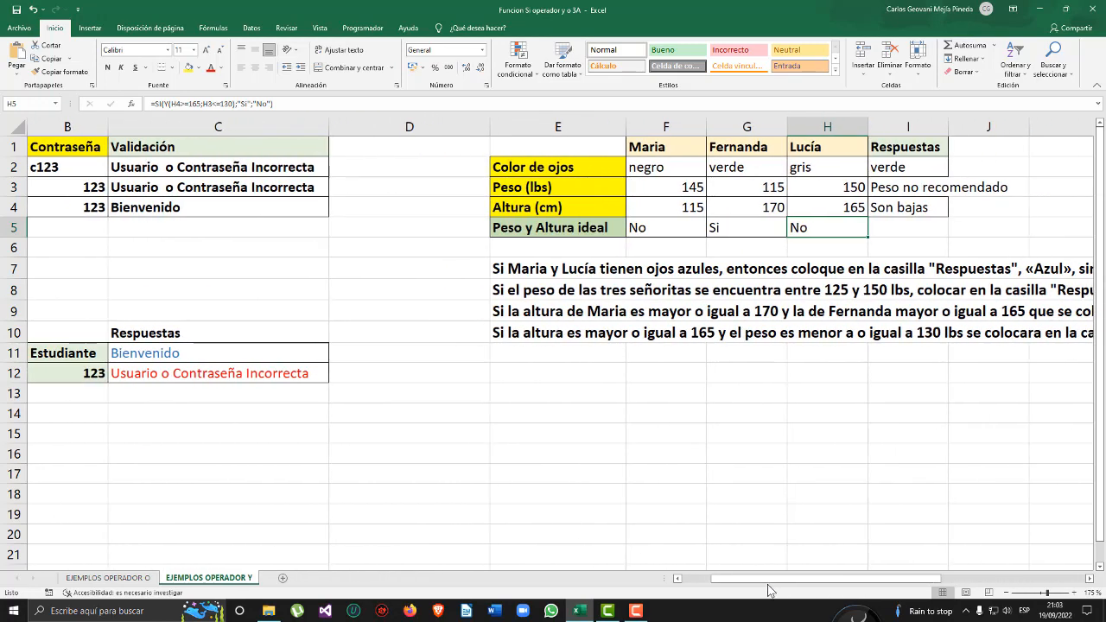